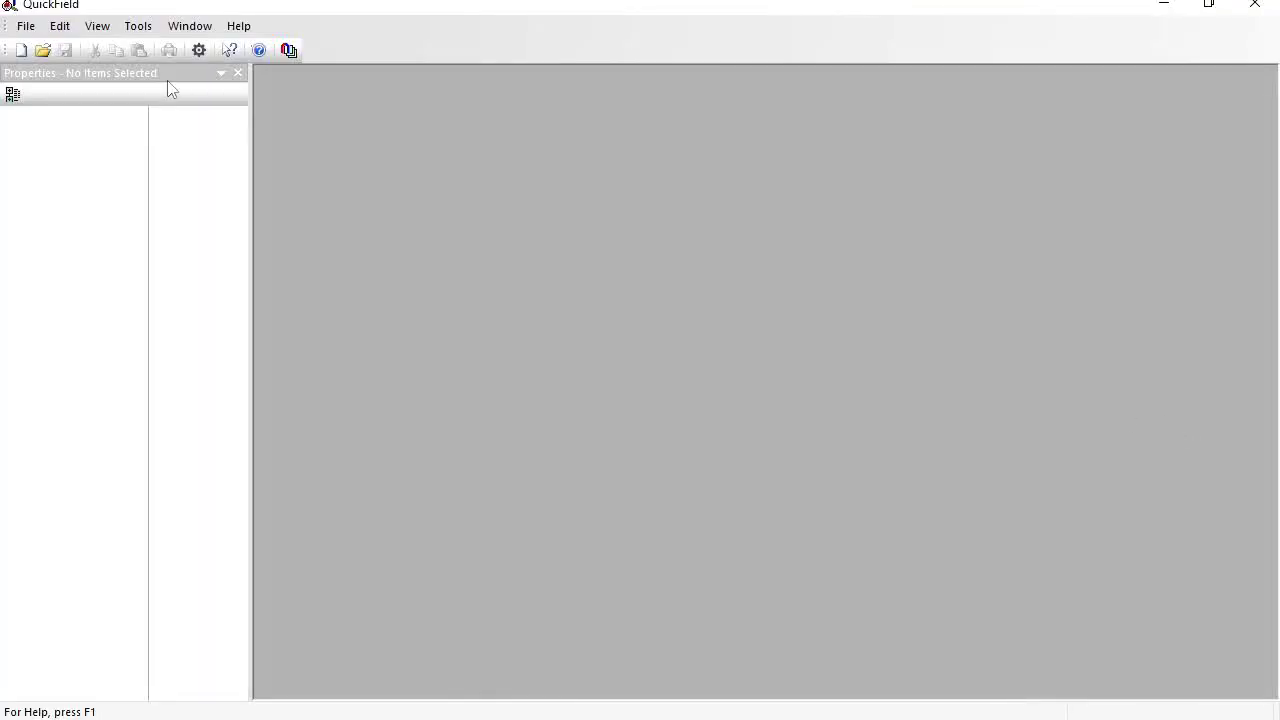
Create a new electrostatics problem named sensor, with millimeters as length units and the 3D Extrusion model class
click(20, 50)
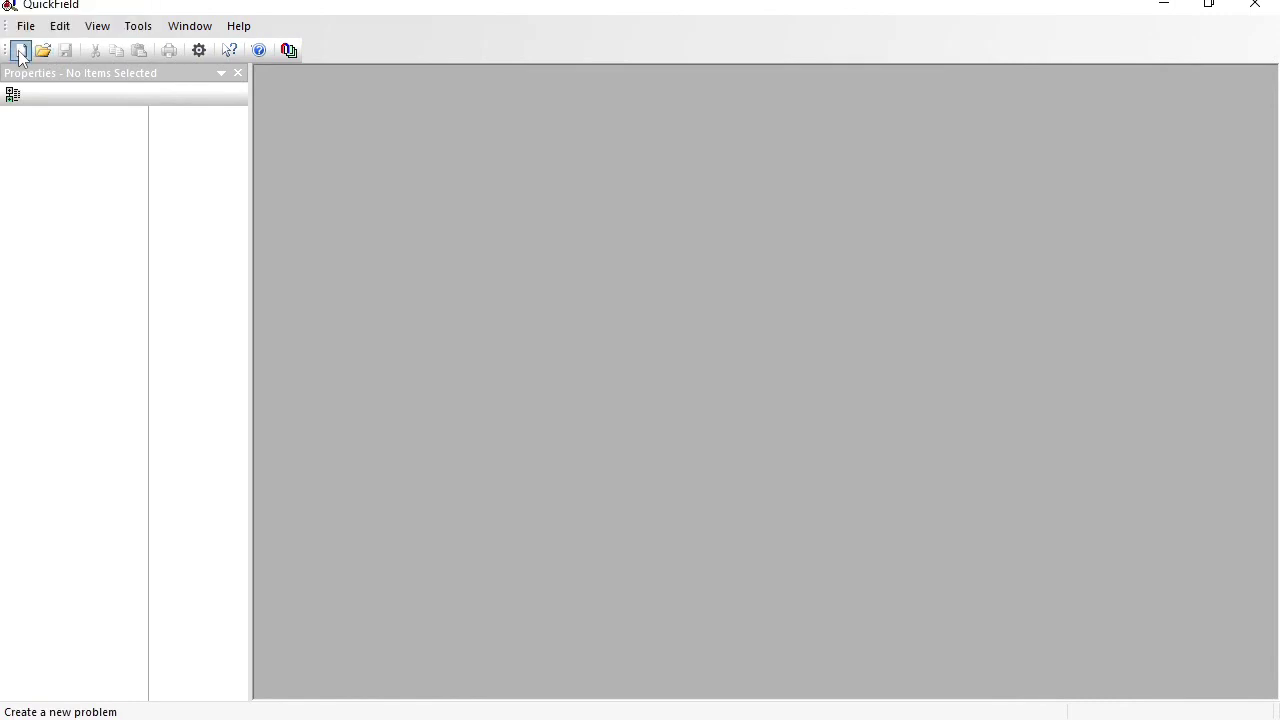
text(sensor)
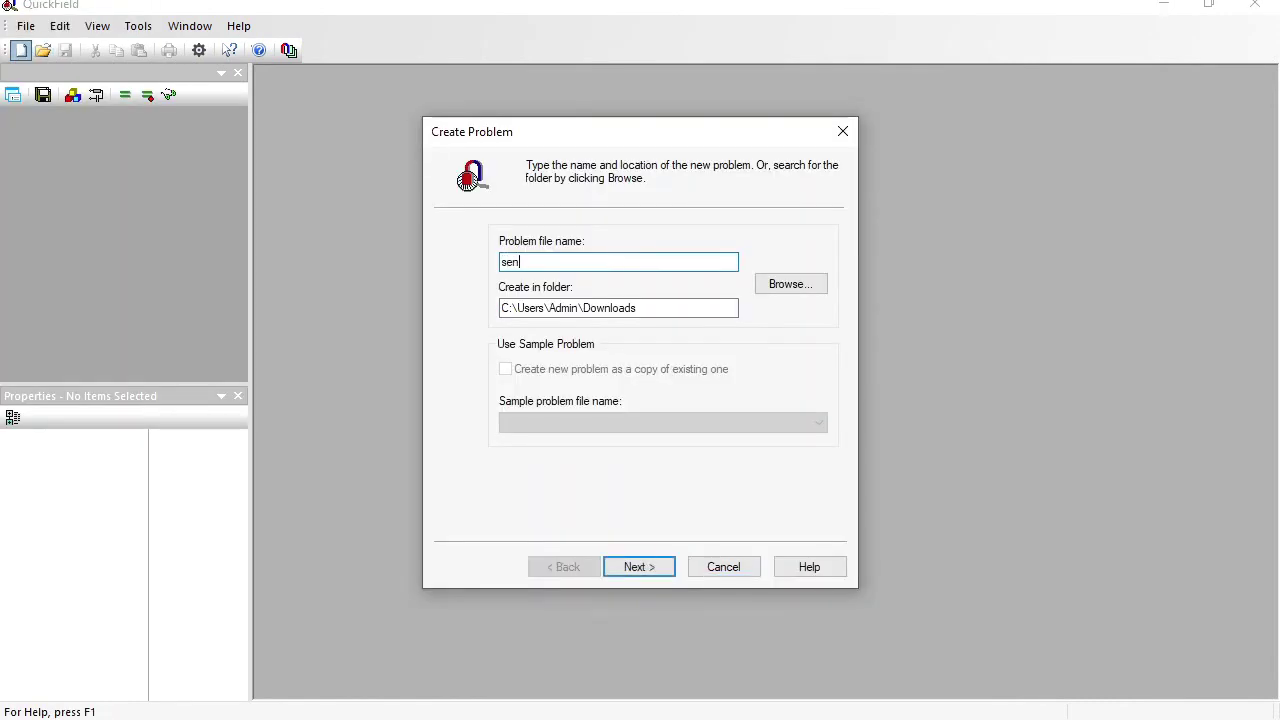
click(648, 568)
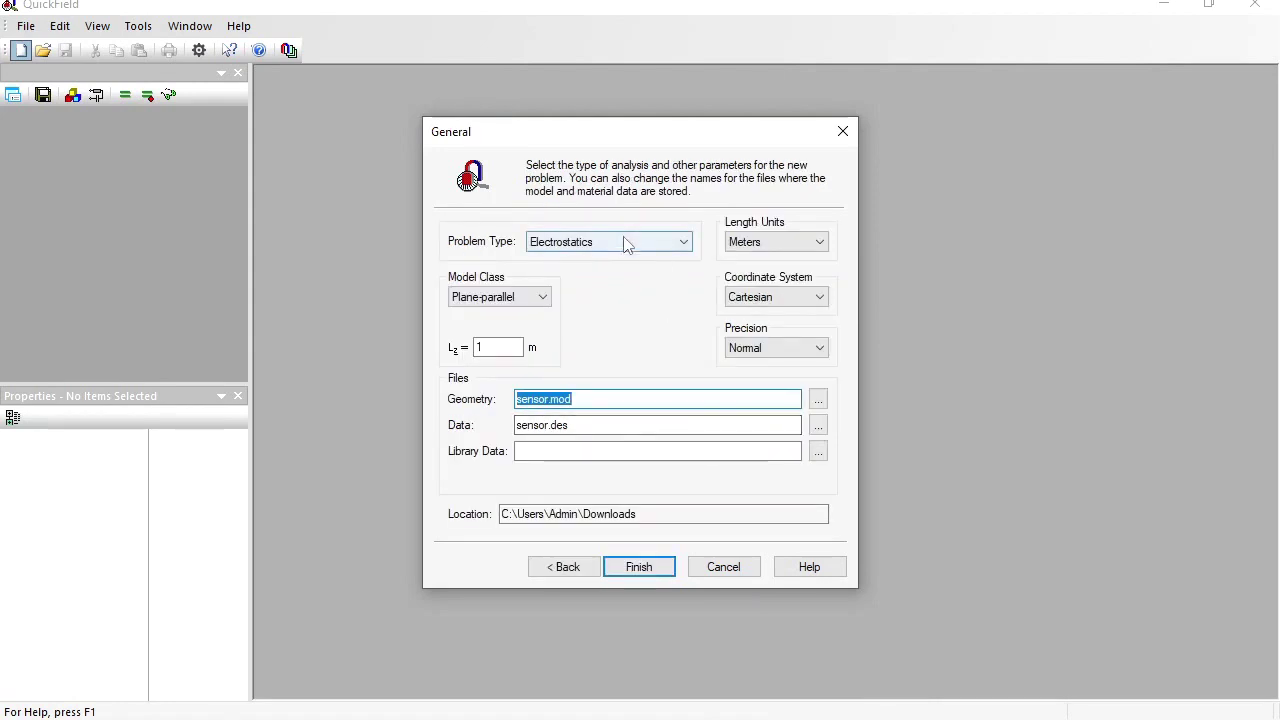
click(811, 246)
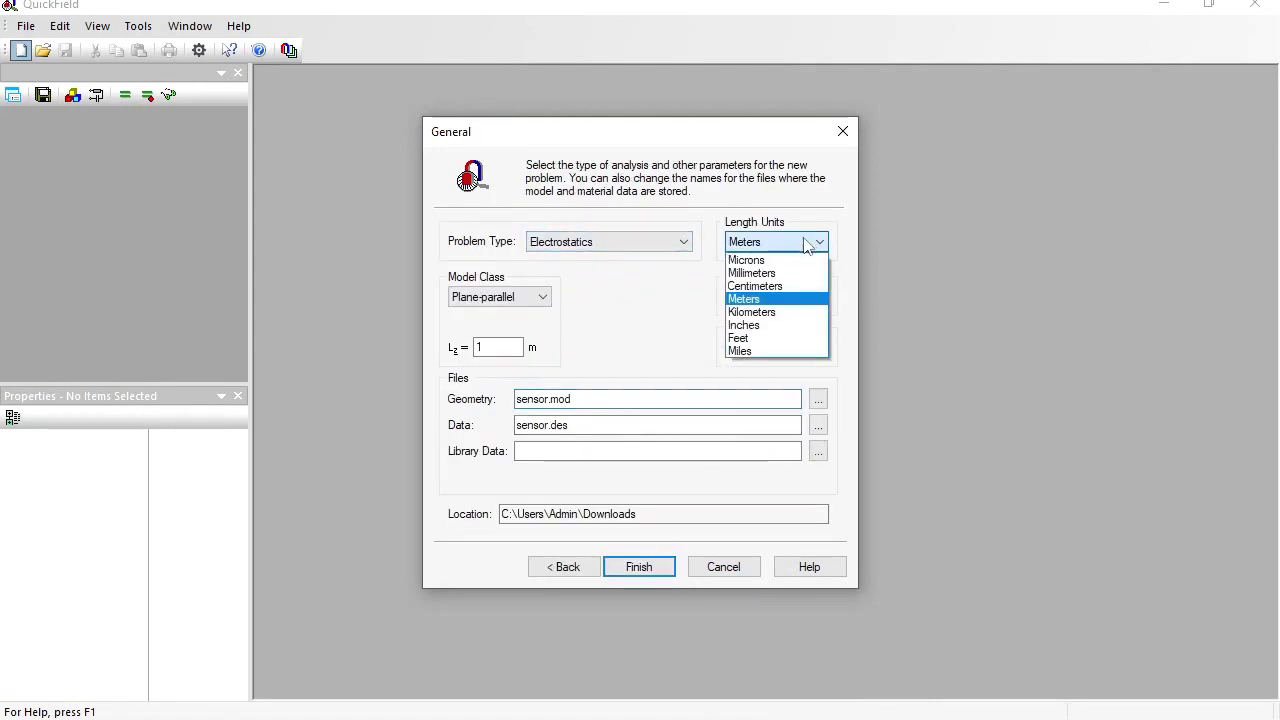
click(770, 266)
click(520, 297)
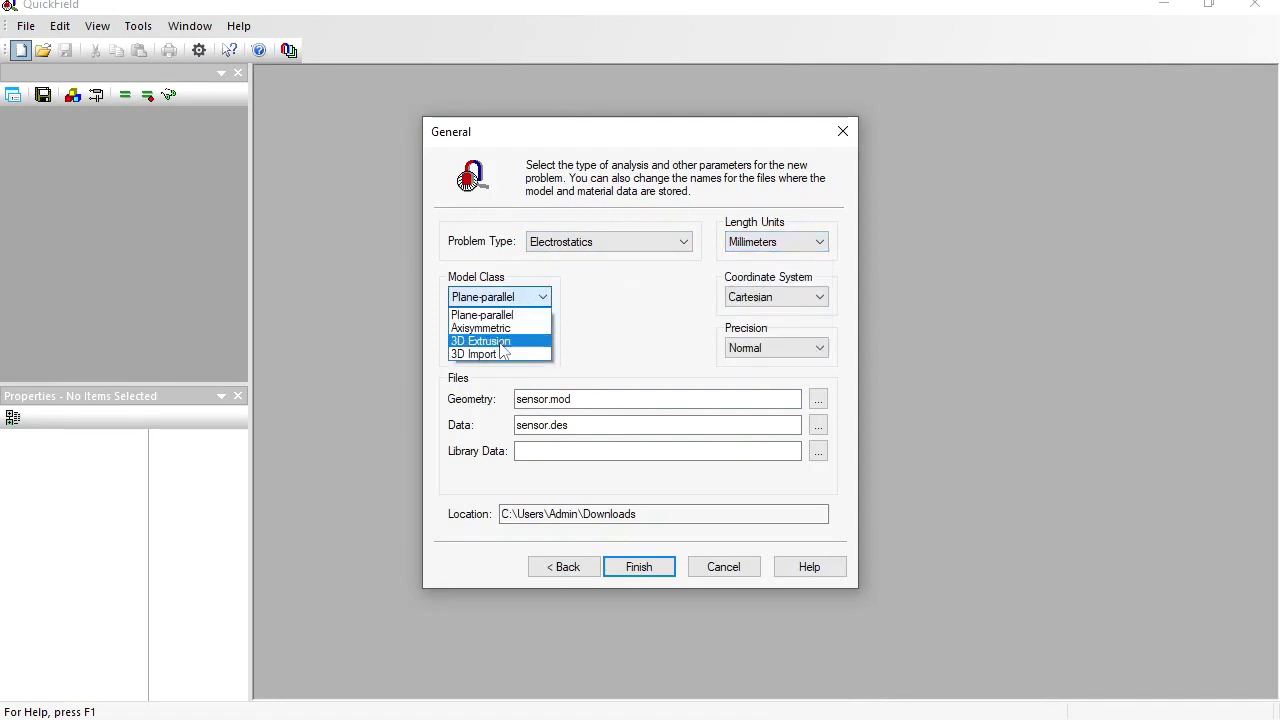
click(501, 343)
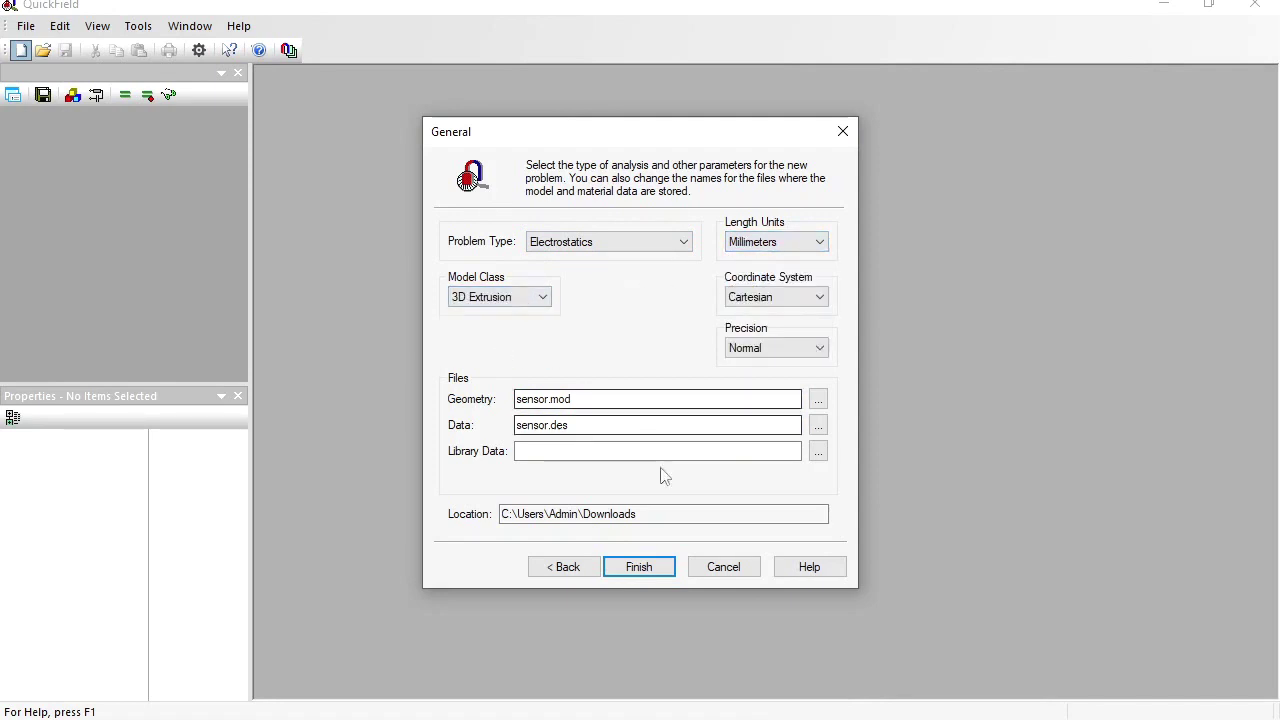
click(634, 575)
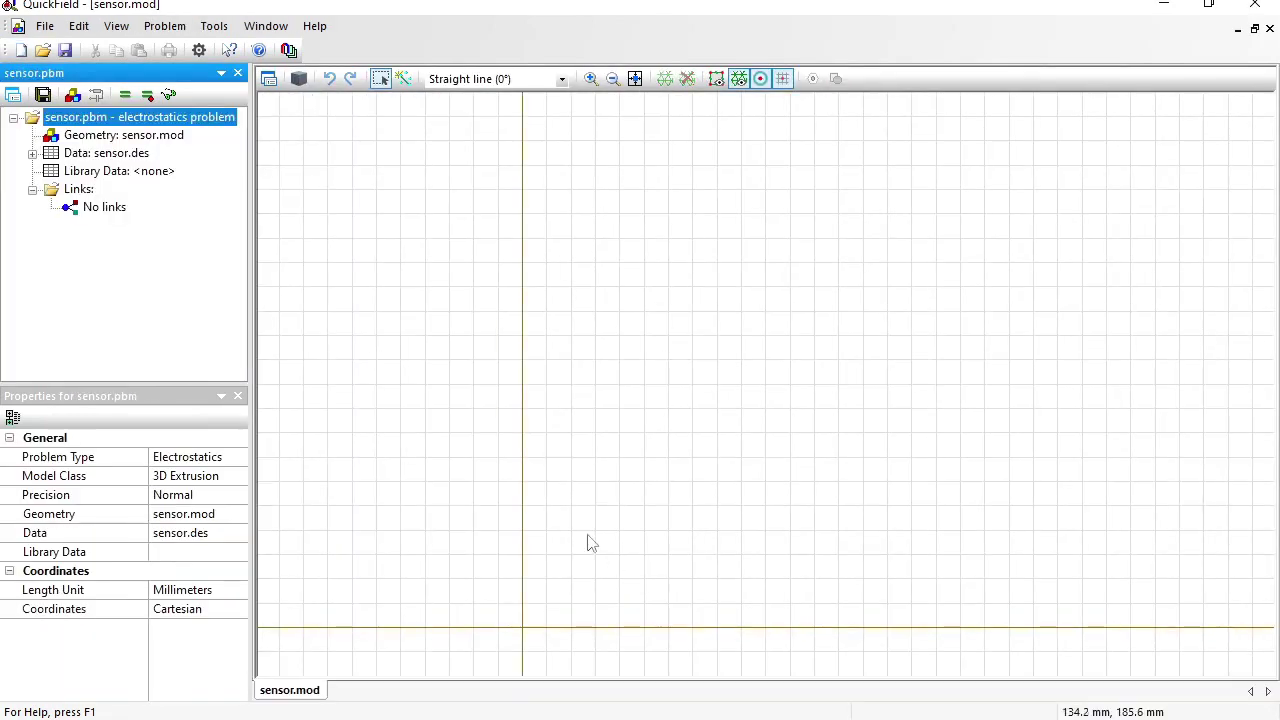
Insert a 40 by 40 mm rectangle centered at the origin and fit it in the view
click(511, 310)
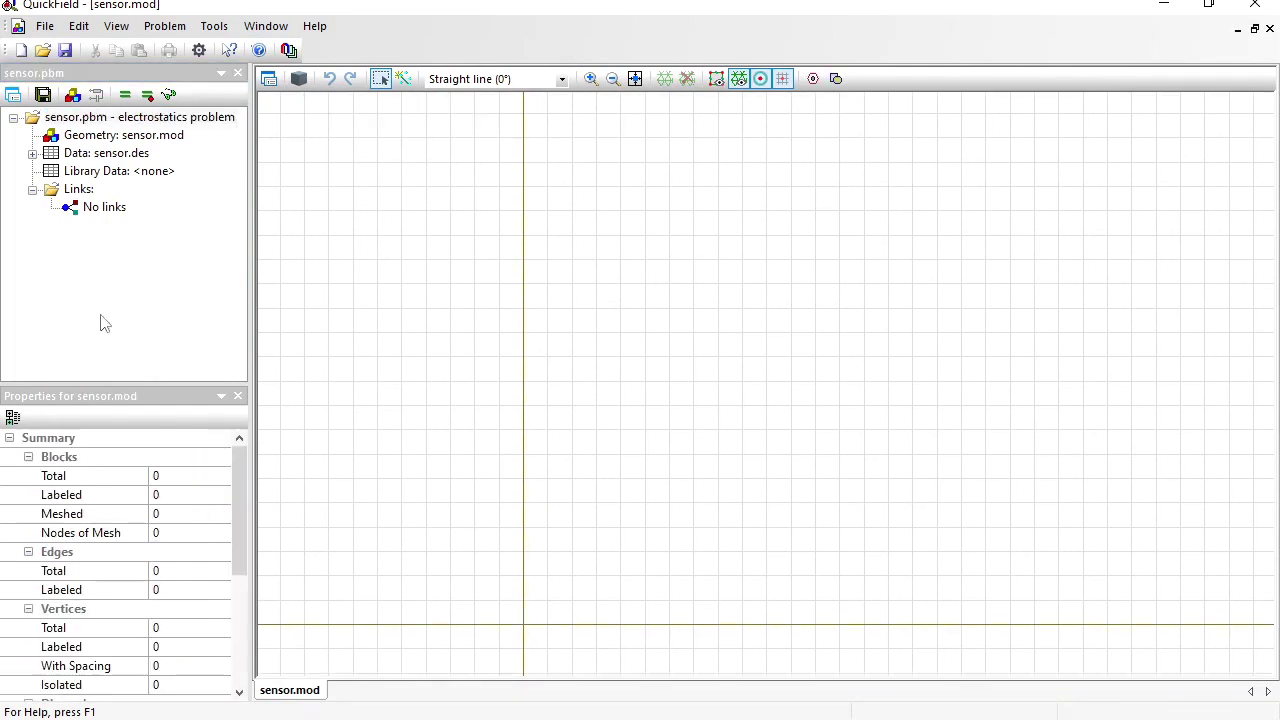
click(836, 78)
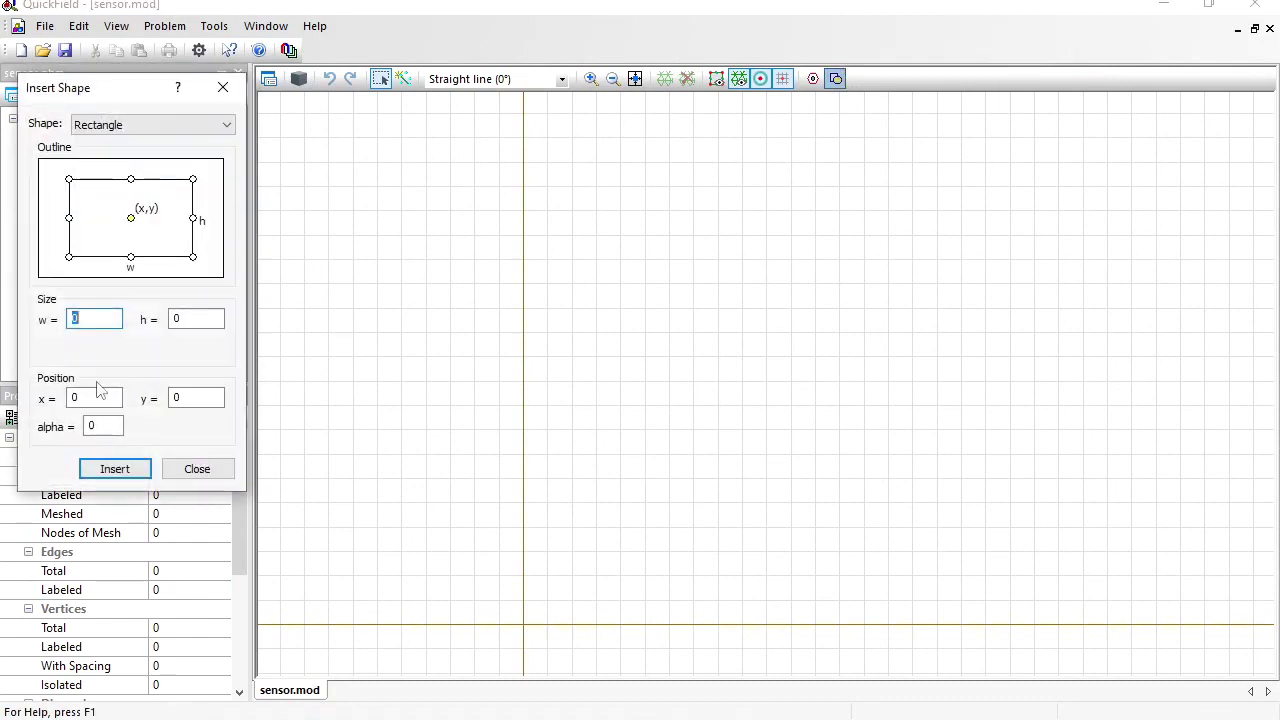
text(40)
key(Tab)
text(40)
click(115, 469)
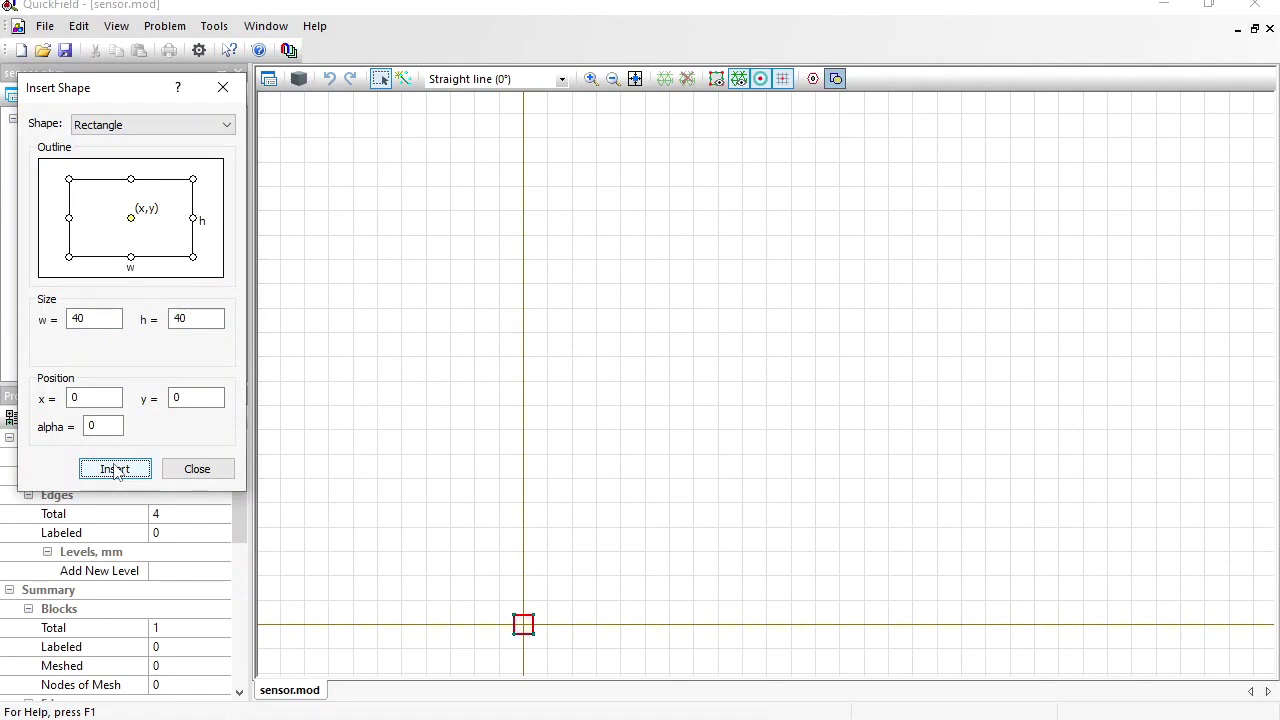
click(201, 475)
click(636, 79)
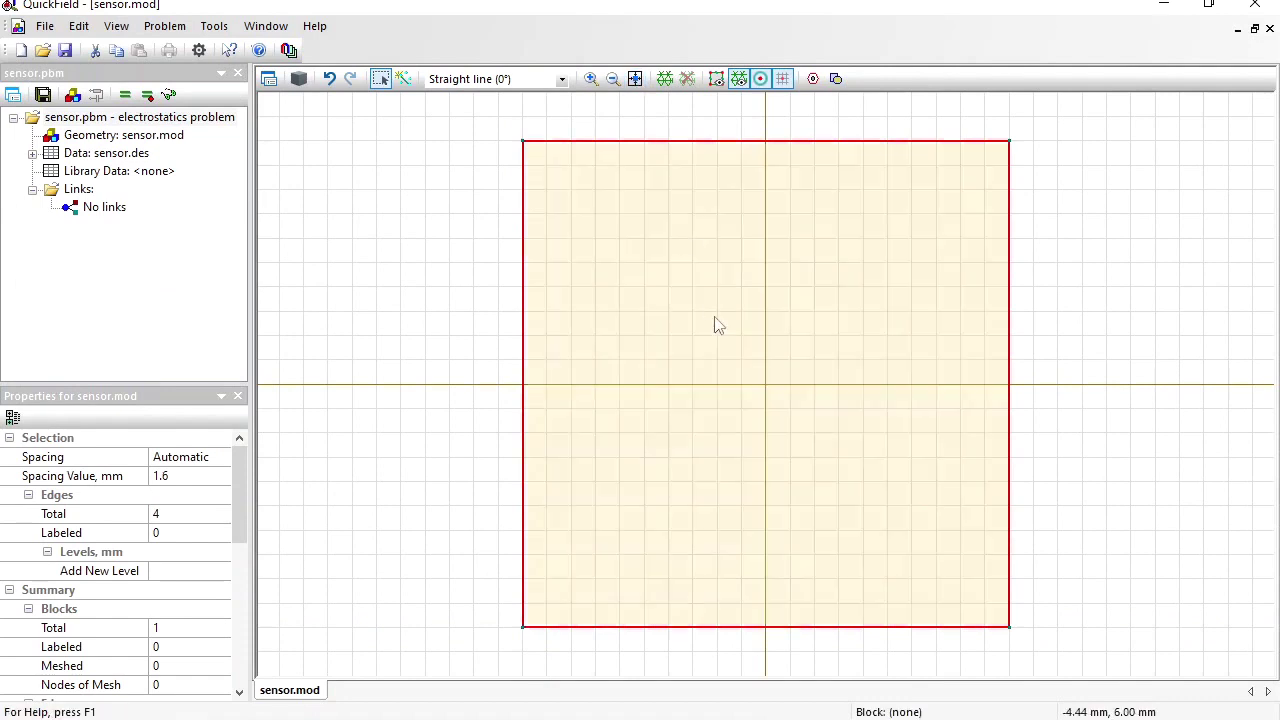
Add extrusion levels at 0 and 1 mm to the square block
click(727, 352)
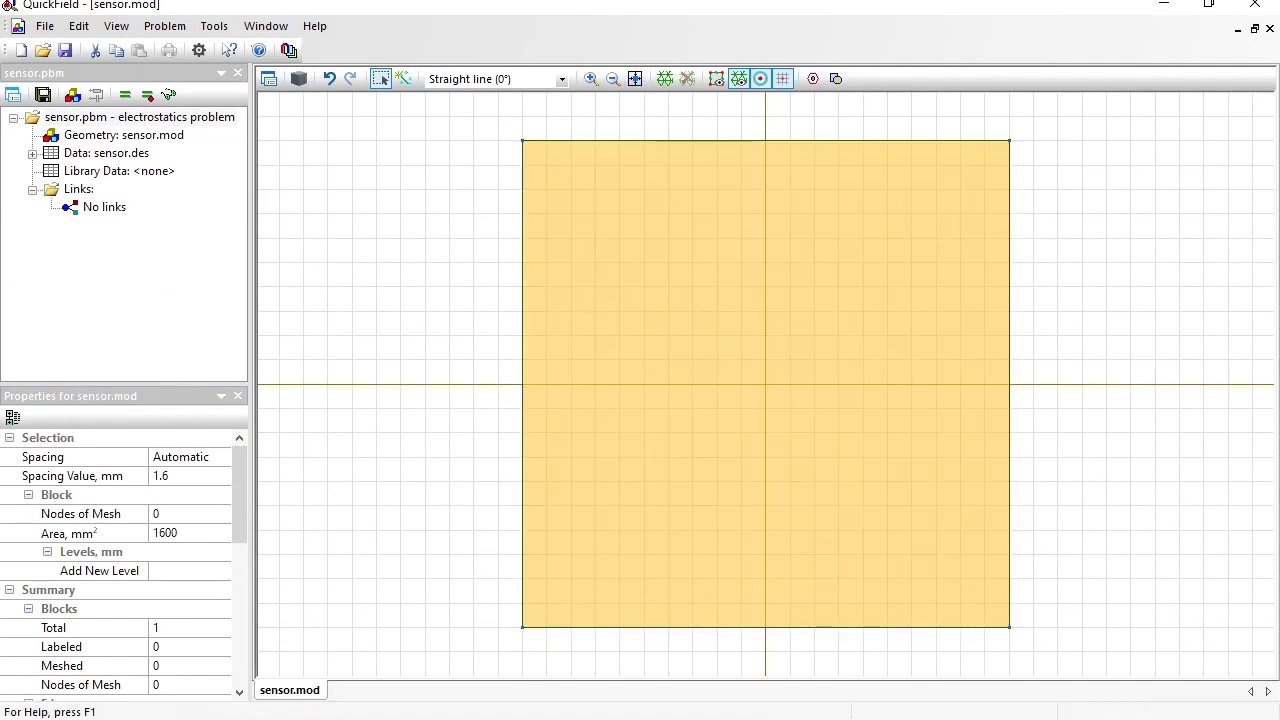
click(175, 573)
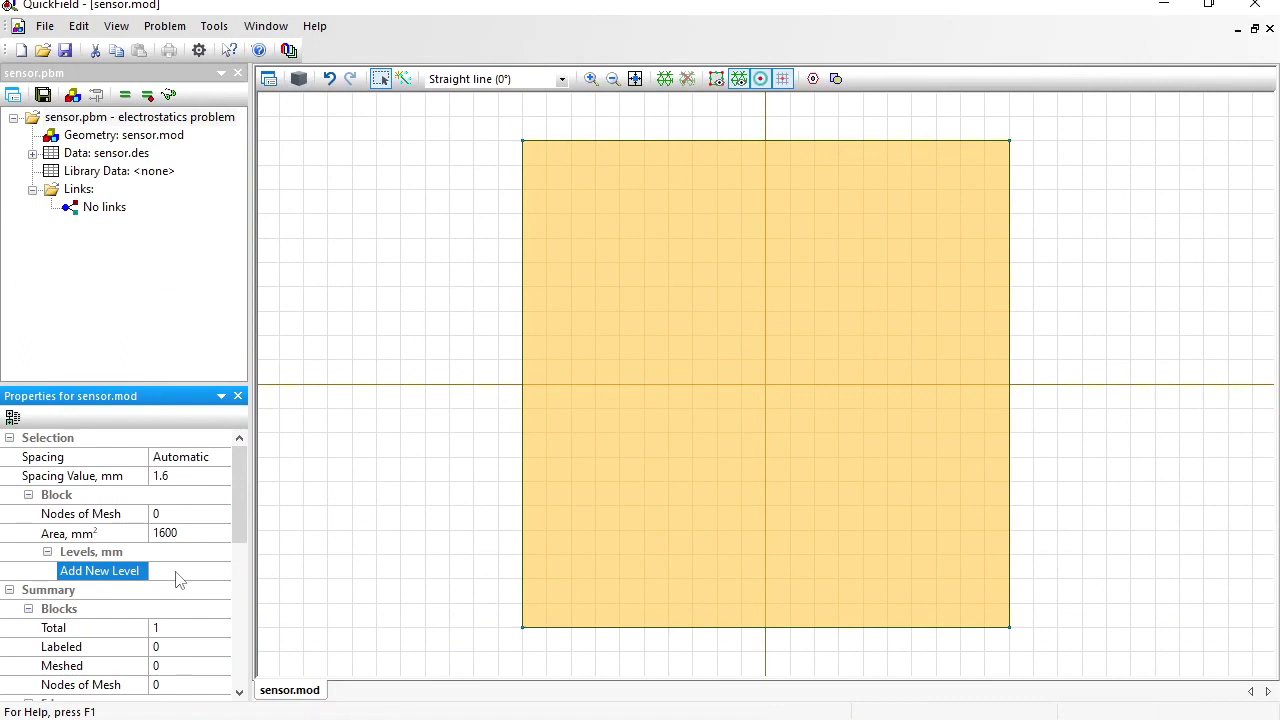
text(0)
key(Return)
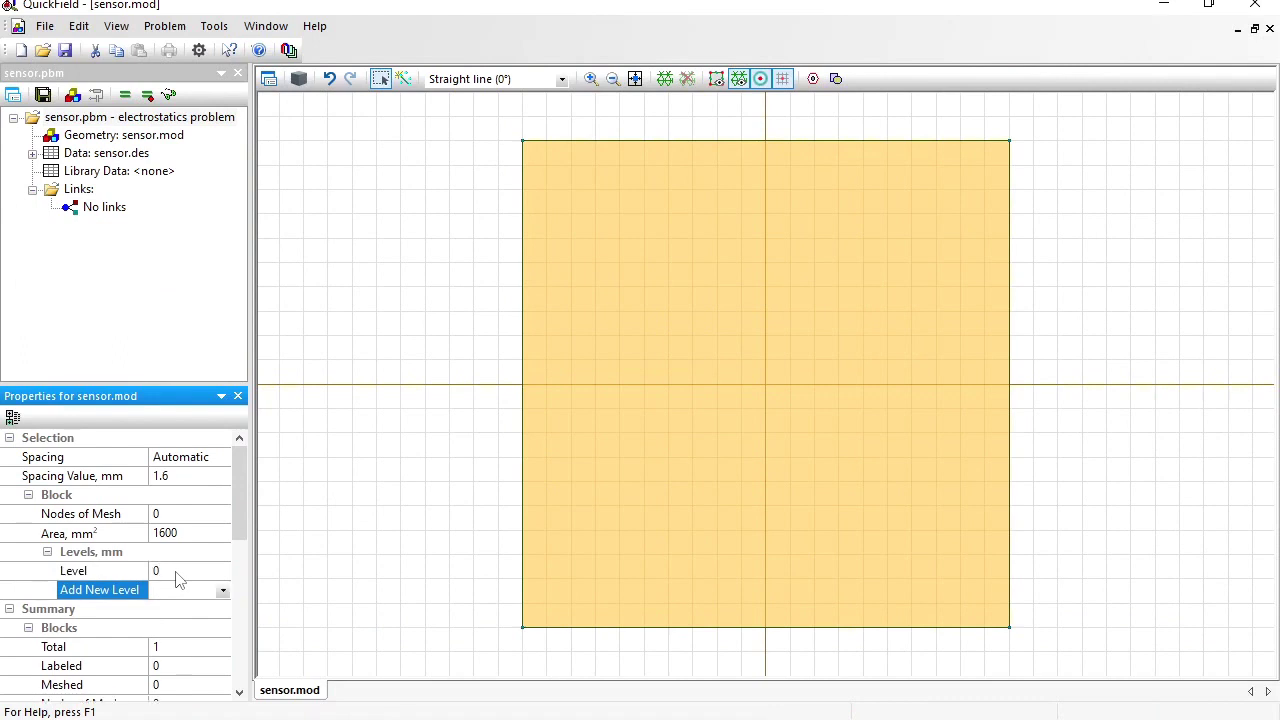
text(1)
key(Return)
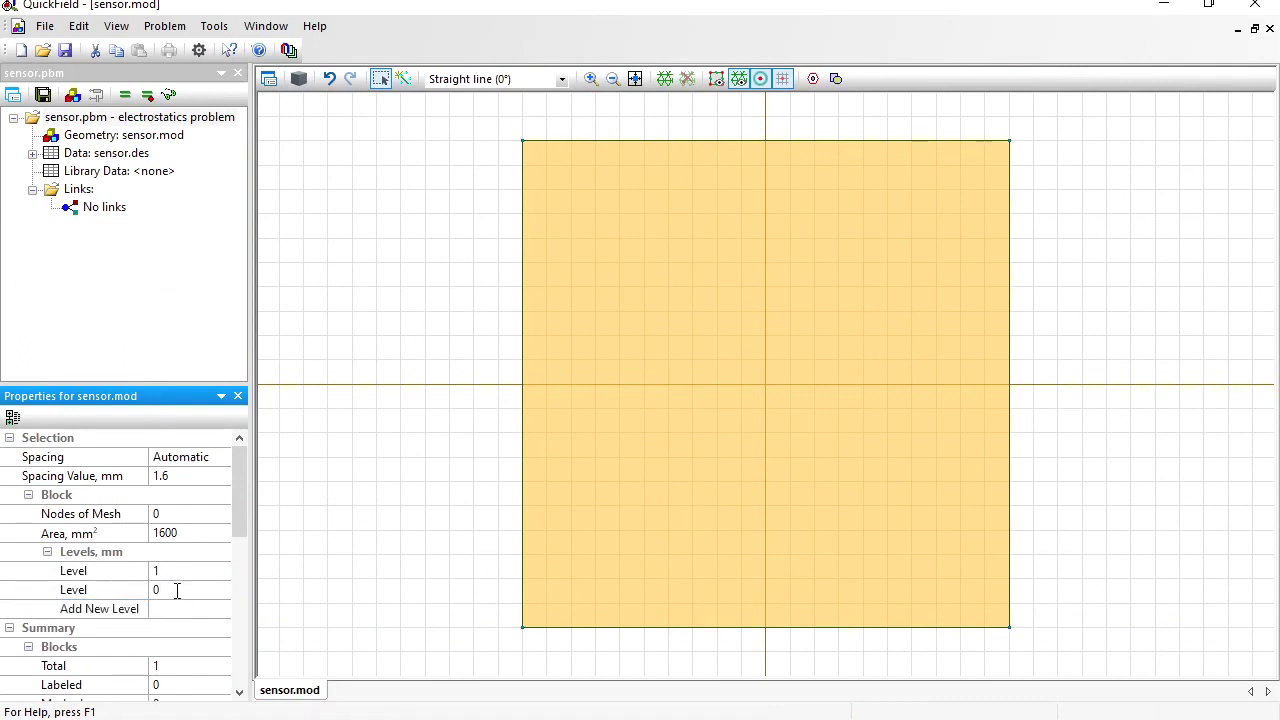
Build the mesh for the square block, check the extruded plate in 3D, and return to the 2D view
click(664, 78)
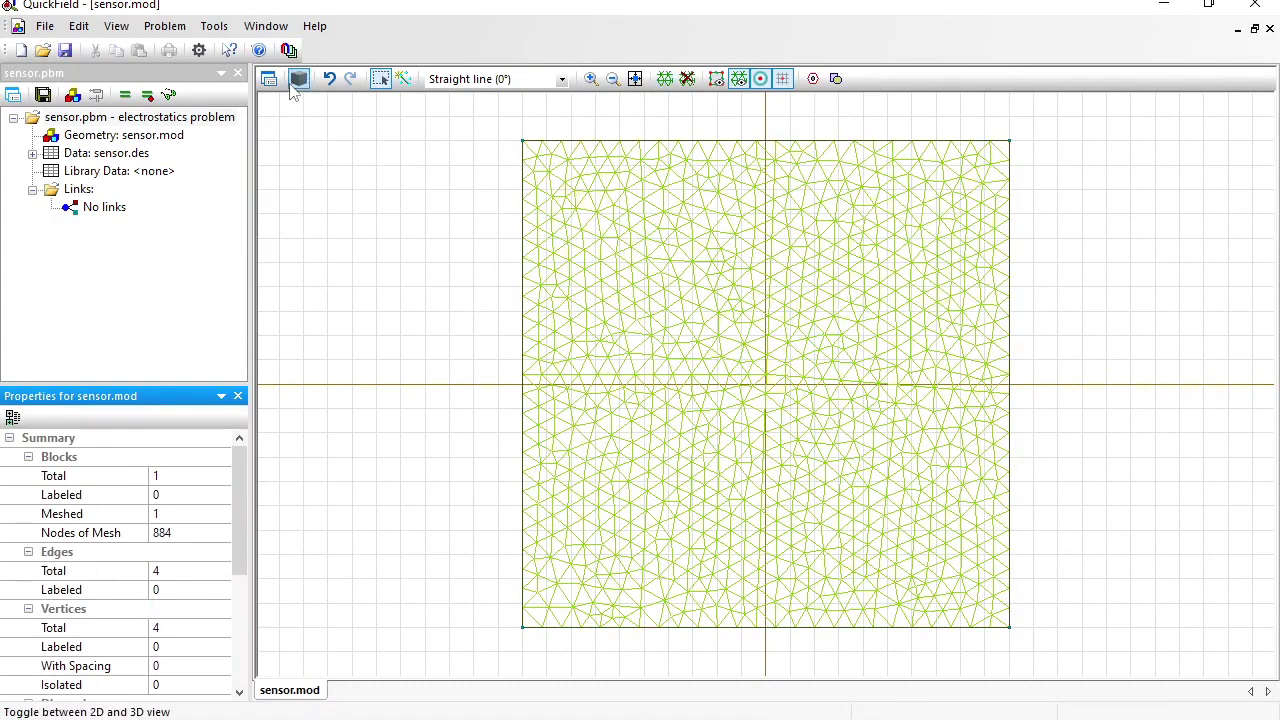
click(299, 79)
drag(456, 316, 417, 329)
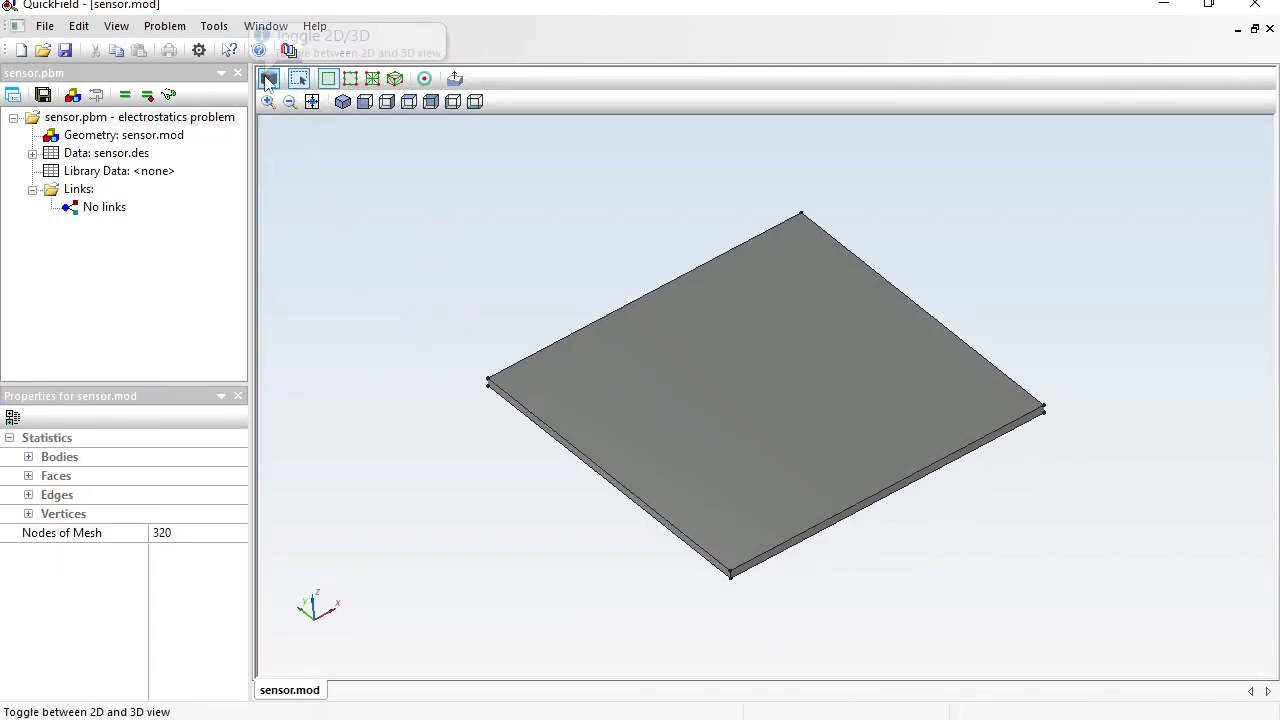
click(268, 80)
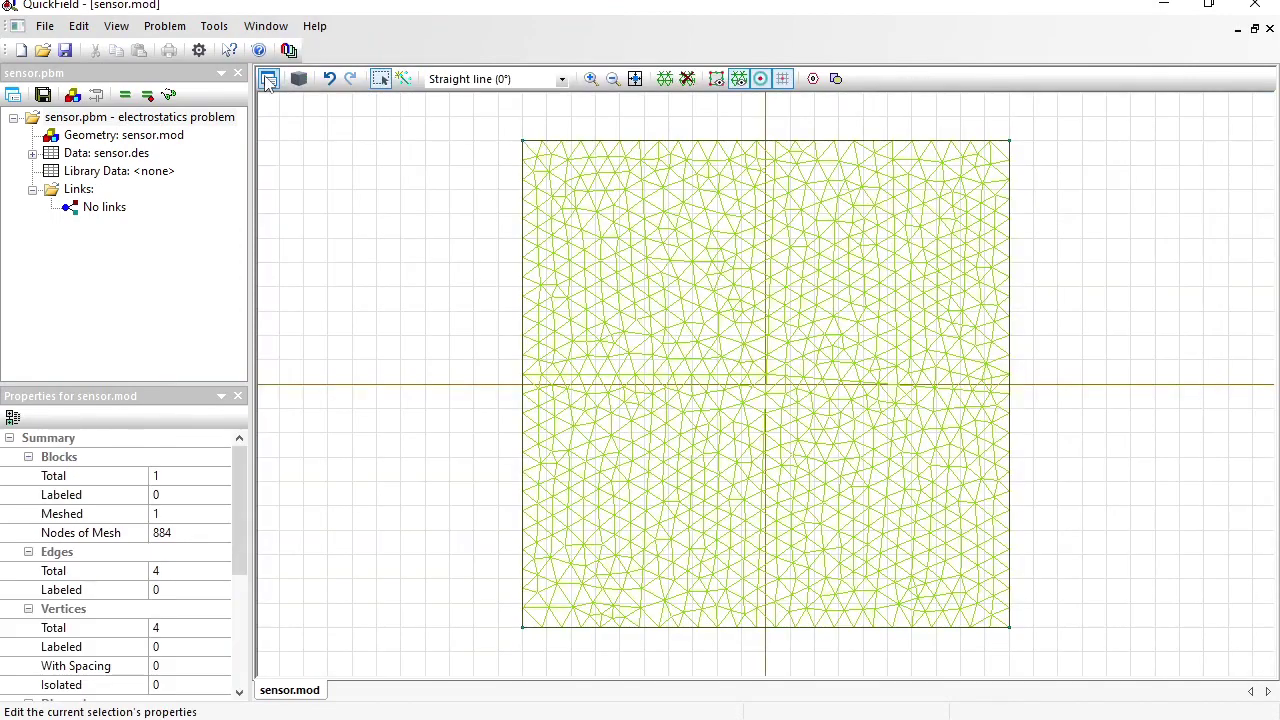
Insert a circle with a diameter of 4 mm centered at the origin
click(836, 80)
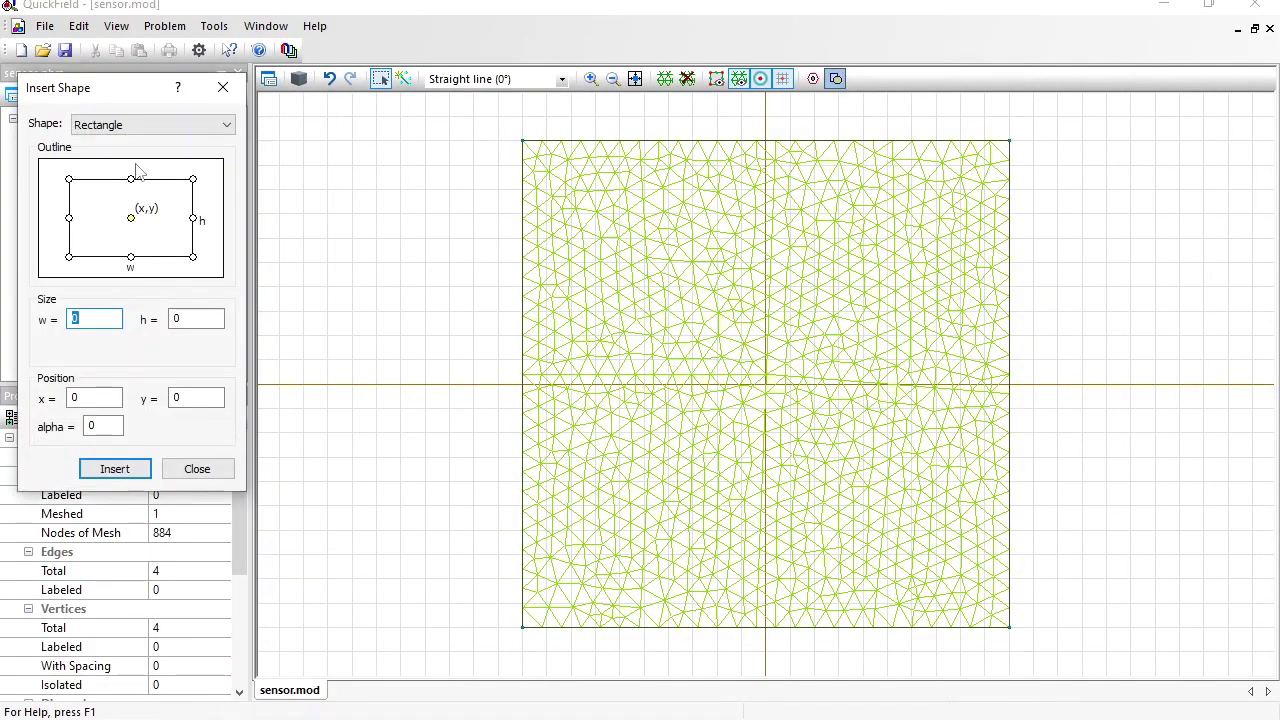
click(137, 128)
click(126, 143)
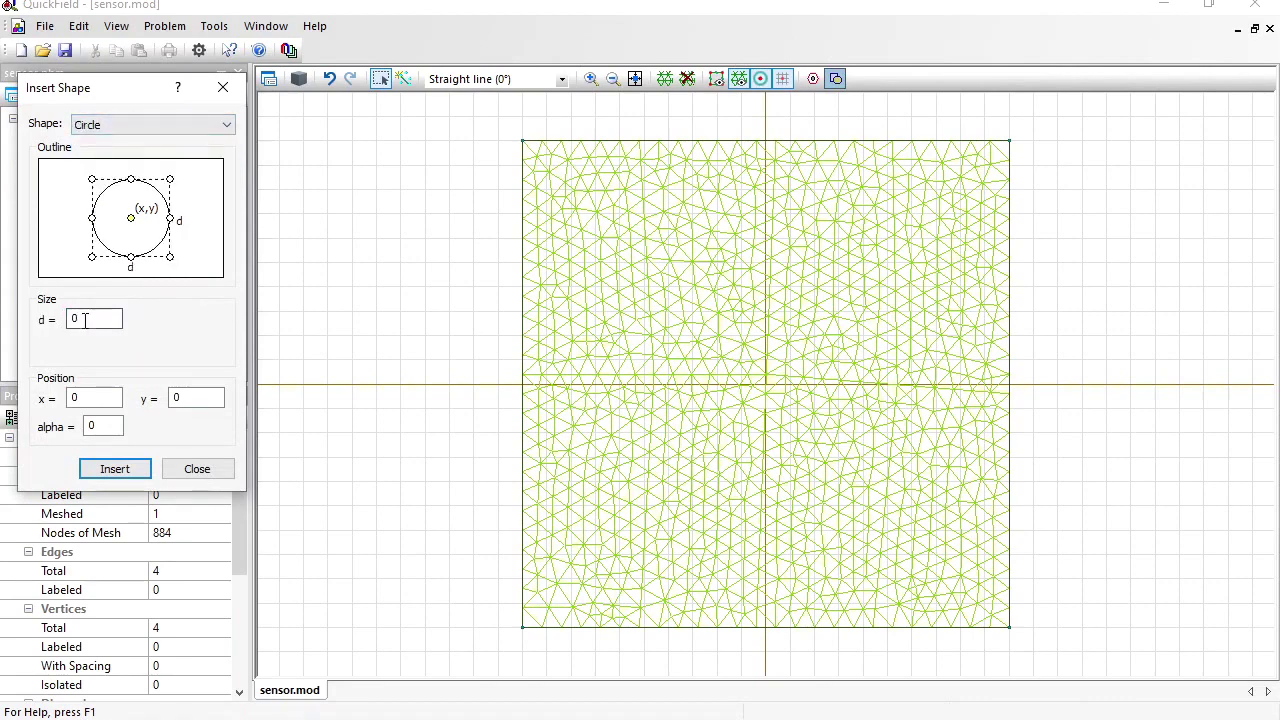
text(4)
click(116, 470)
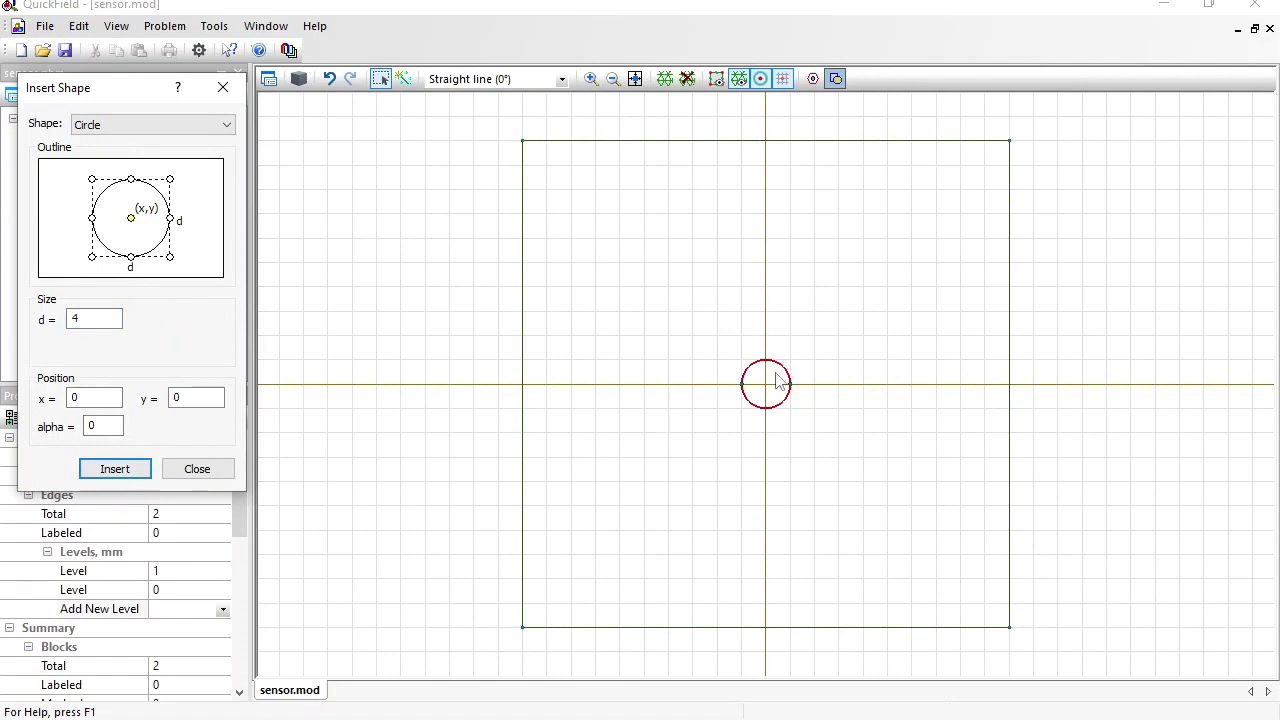
Insert a 10 by 10 mm rectangle centered at the origin around the circle
click(170, 125)
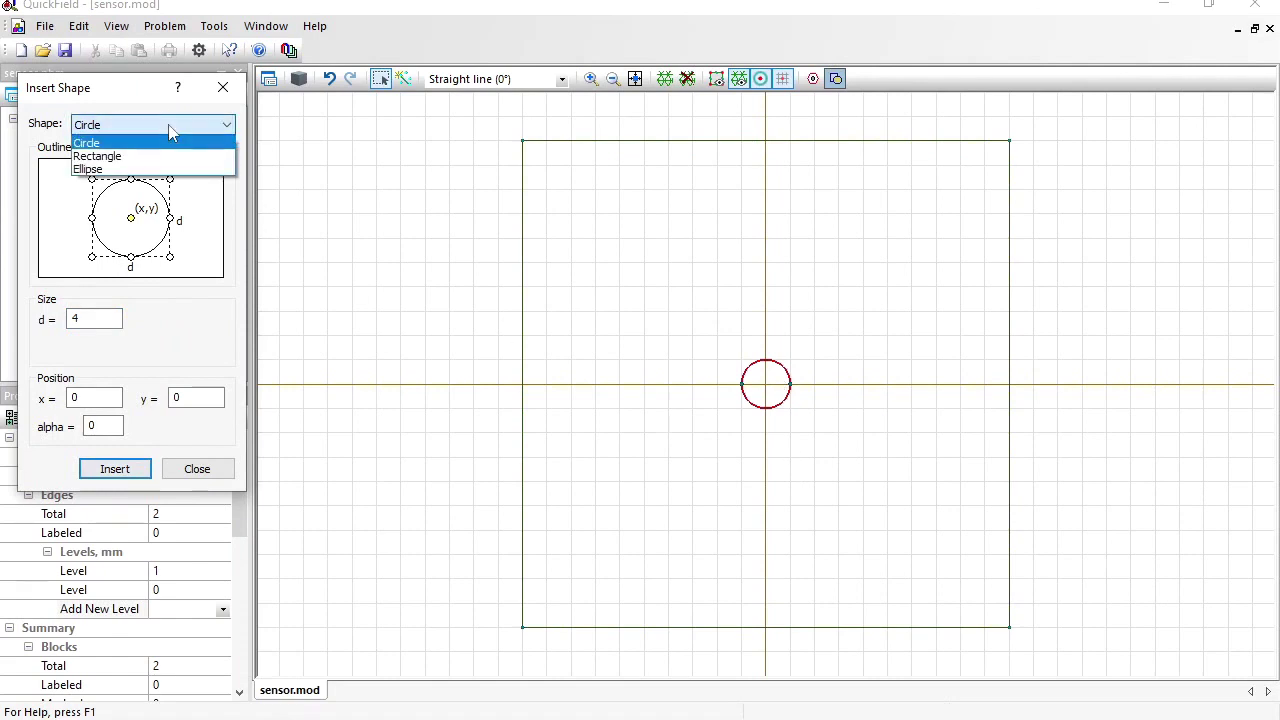
click(127, 158)
double_click(78, 319)
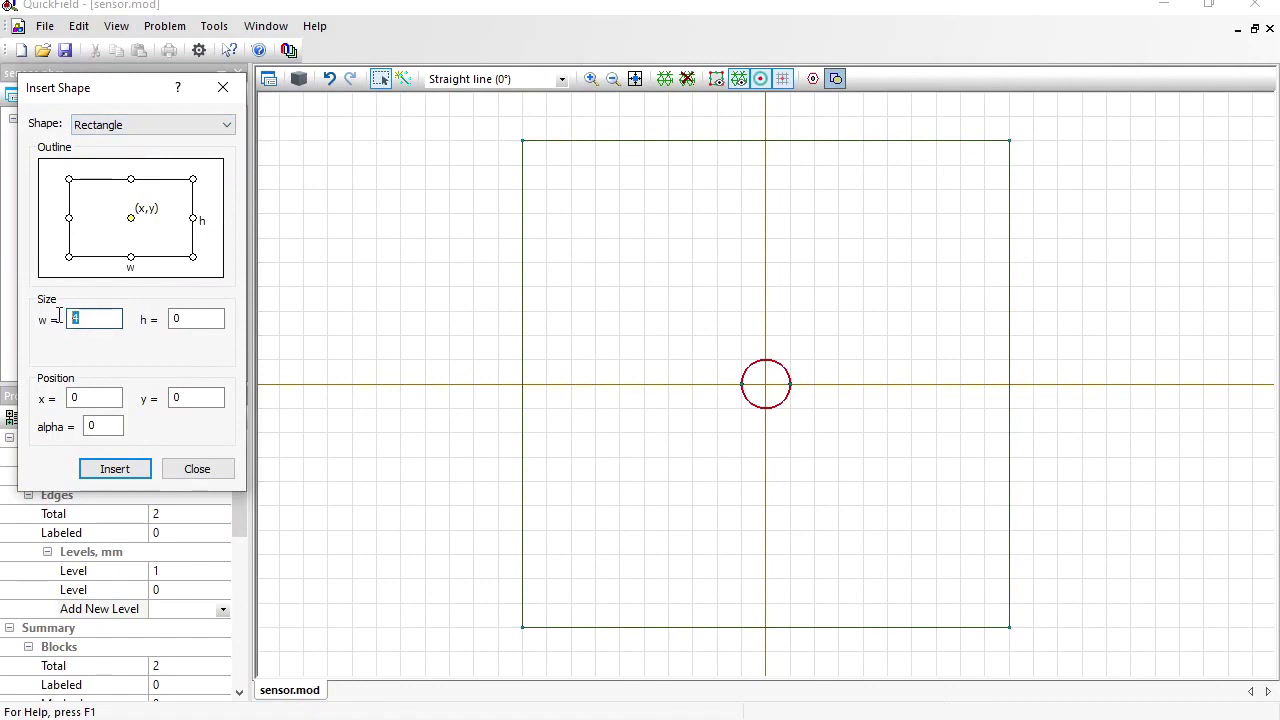
text(10)
key(Tab)
text(10)
click(124, 466)
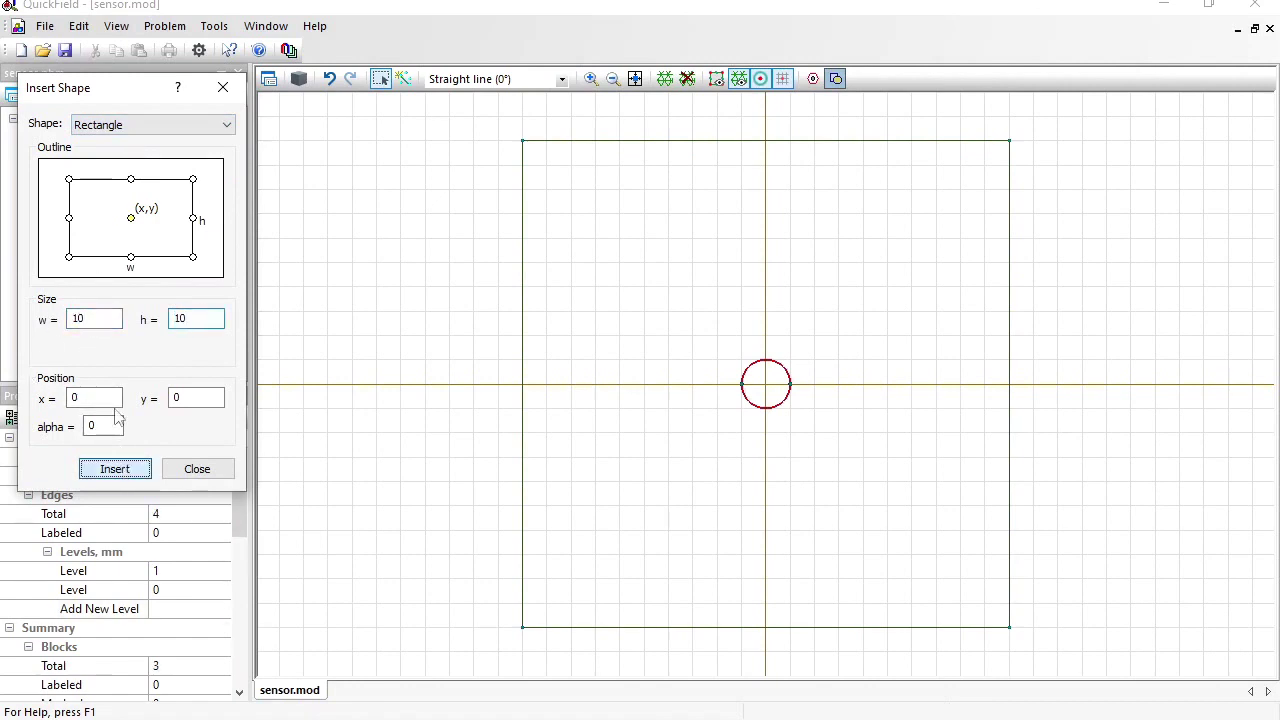
Insert a 14 by 14 mm rectangle centered at the origin and finish inserting shapes
double_click(100, 319)
text(14)
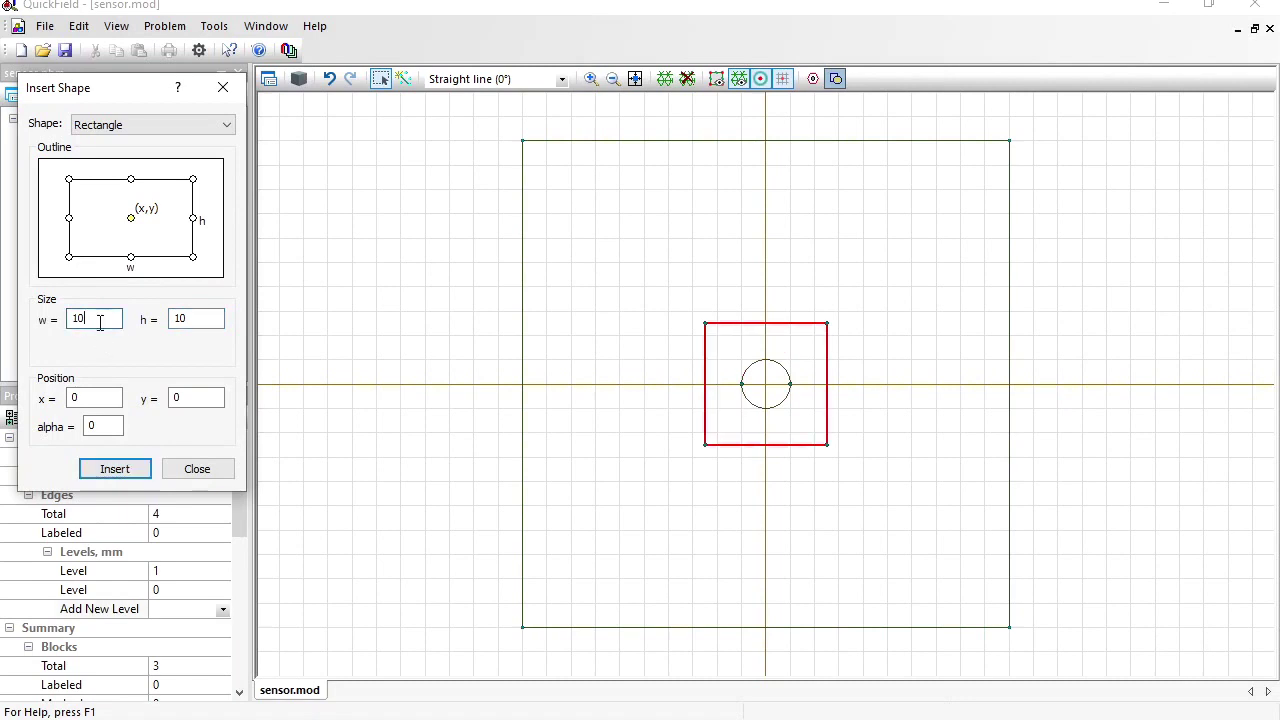
double_click(200, 318)
text(14)
click(140, 464)
click(196, 469)
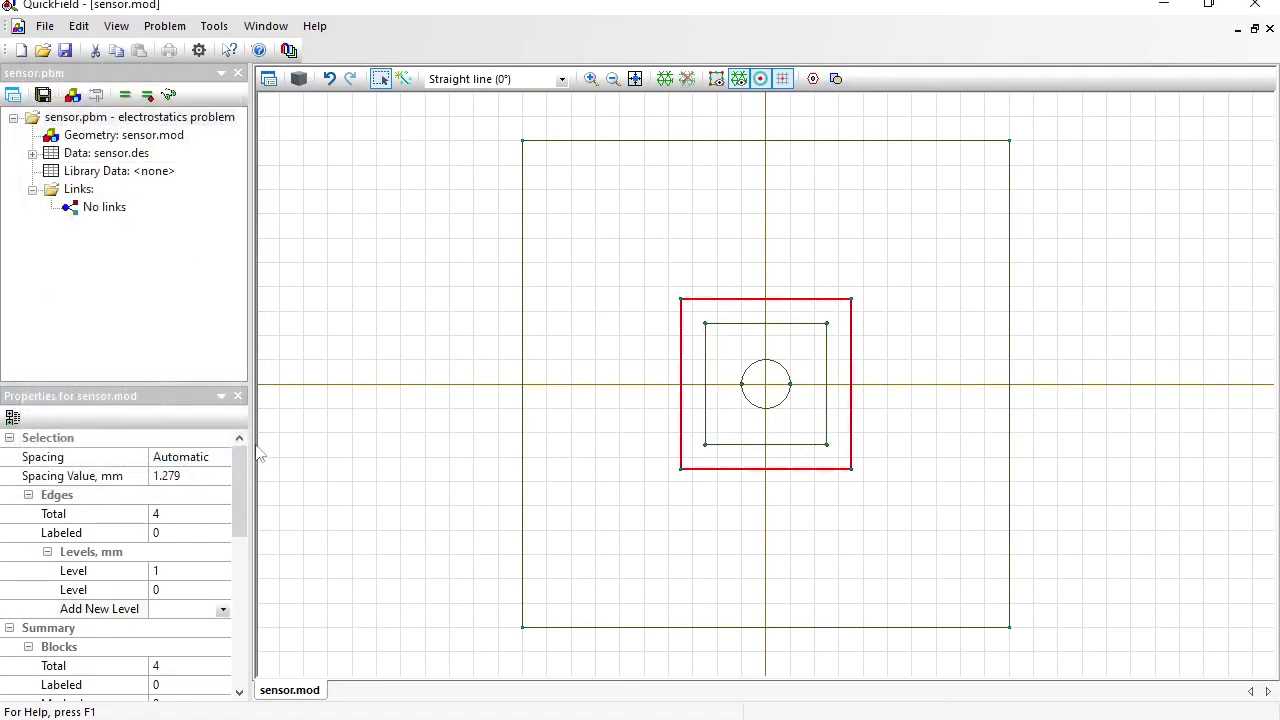
Select the whole geometry and add an extrusion level at 1.1 mm to all blocks
click(695, 352)
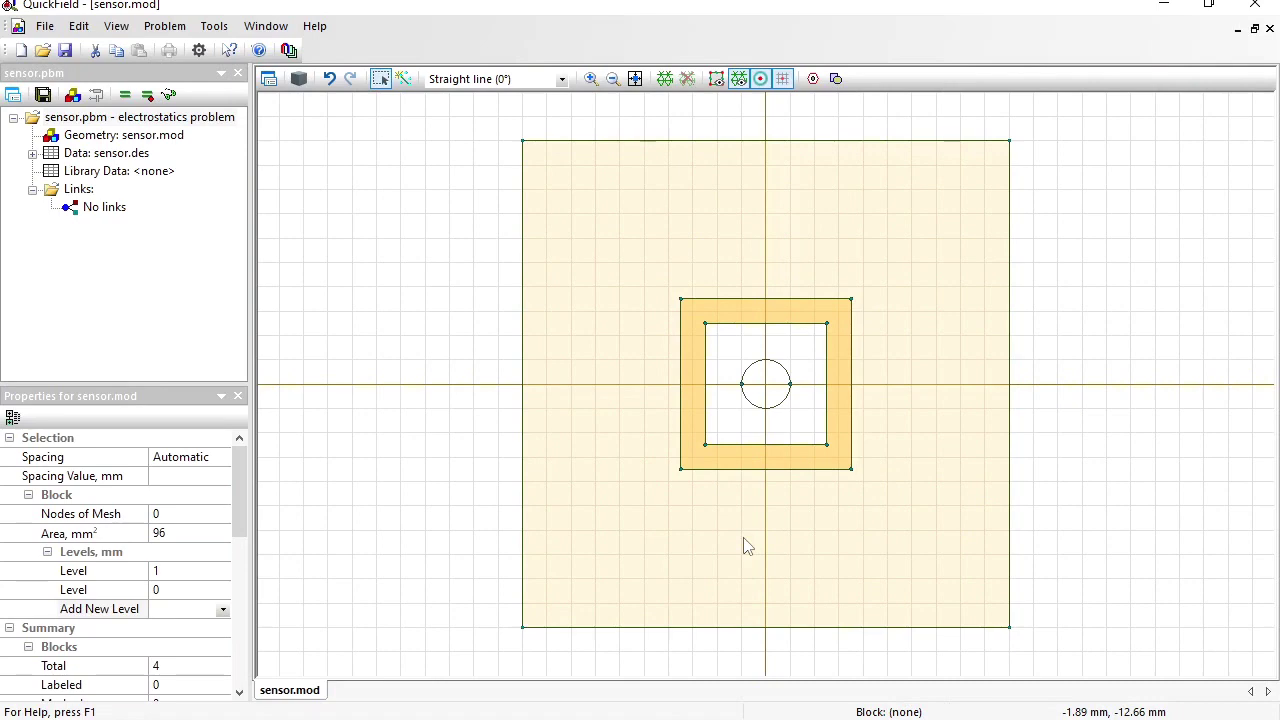
click(457, 266)
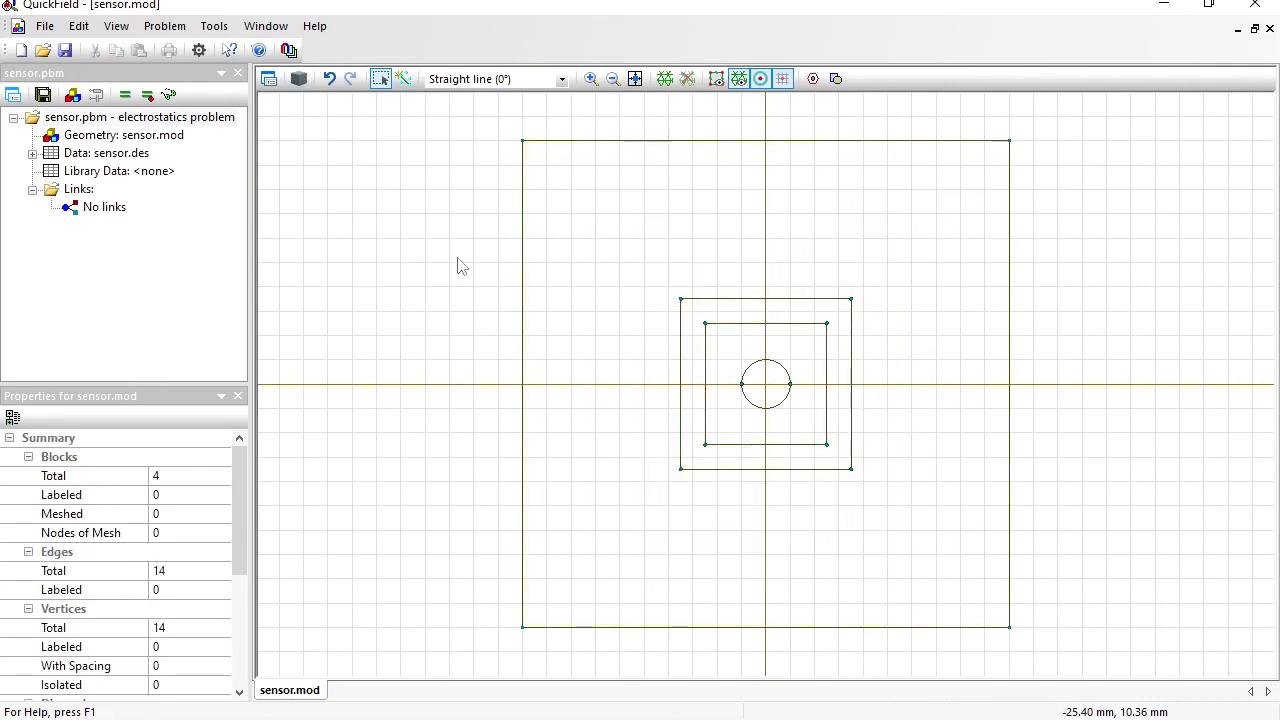
drag(485, 132, 1057, 620)
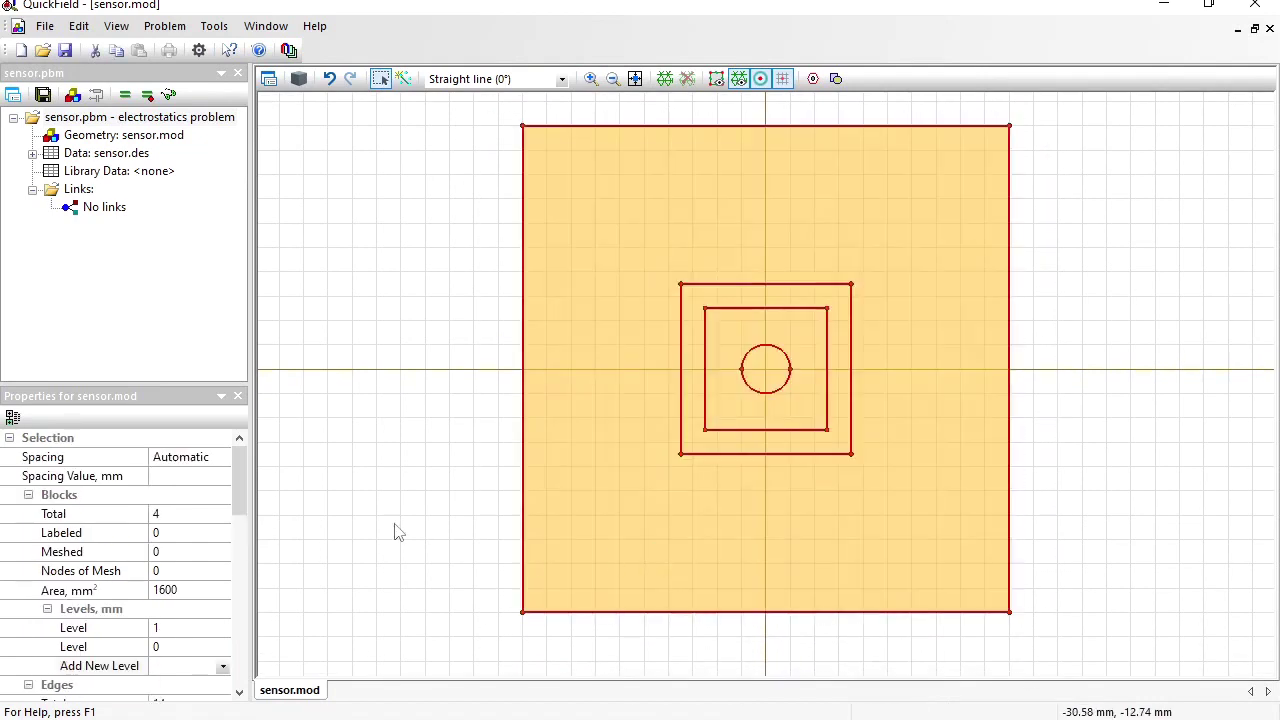
click(172, 666)
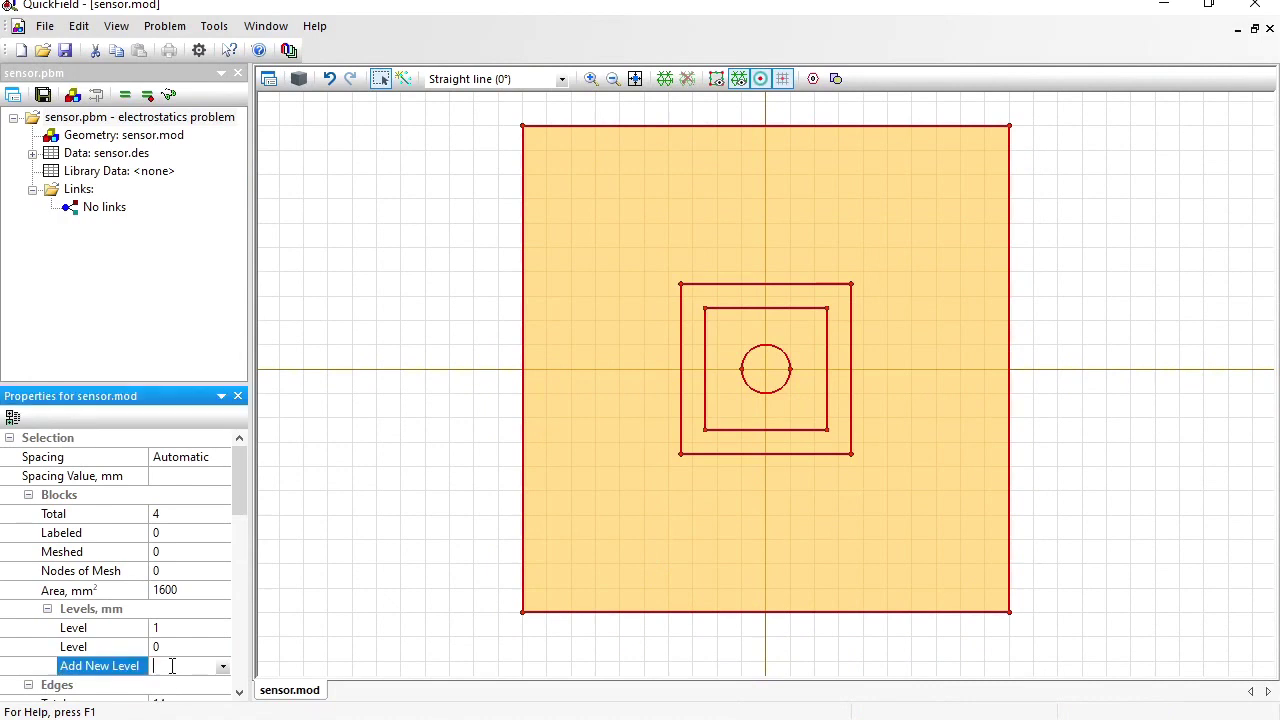
key(Return)
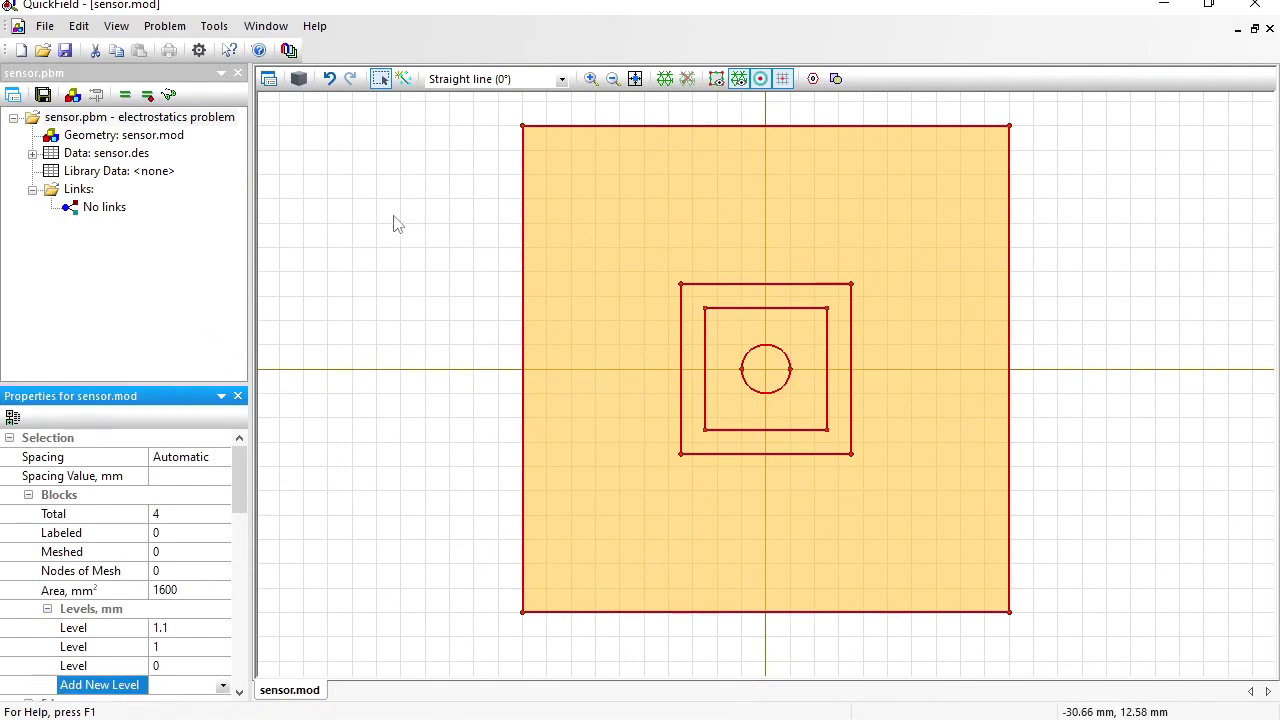
Build the mesh for all blocks, inspect the plate's thin upper layer at a corner in 3D, and return to 2D
click(666, 80)
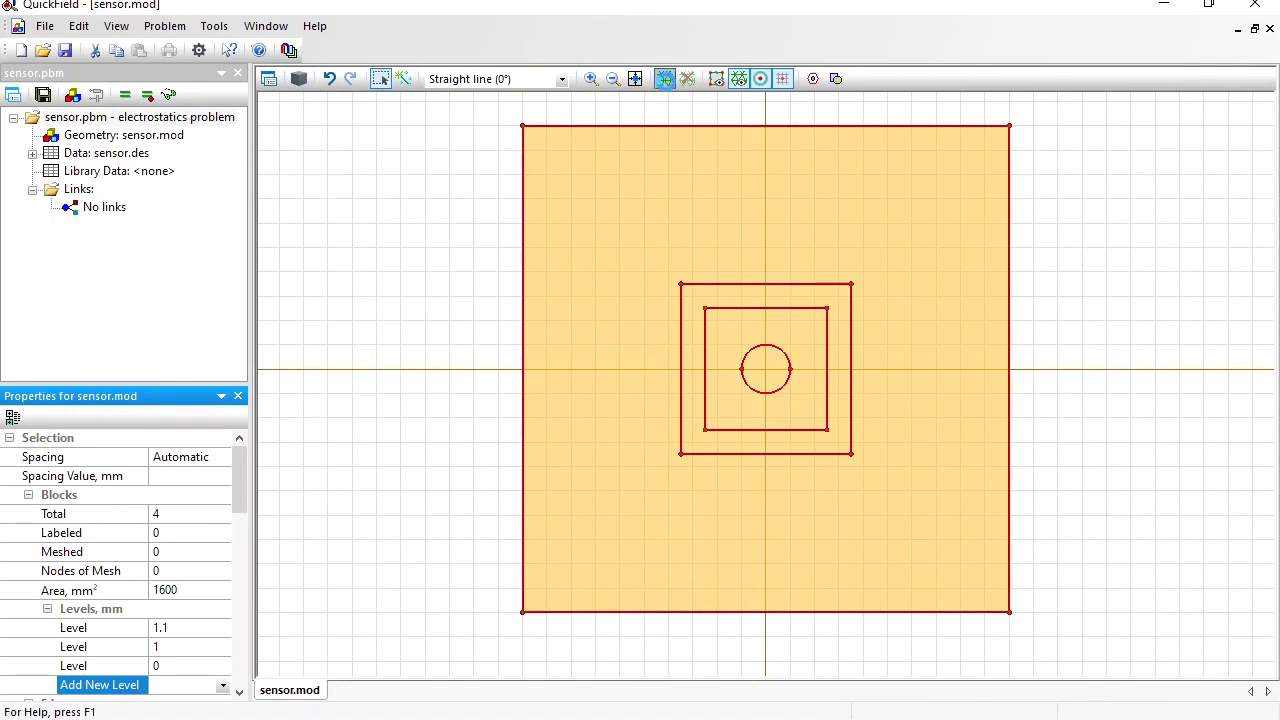
click(300, 80)
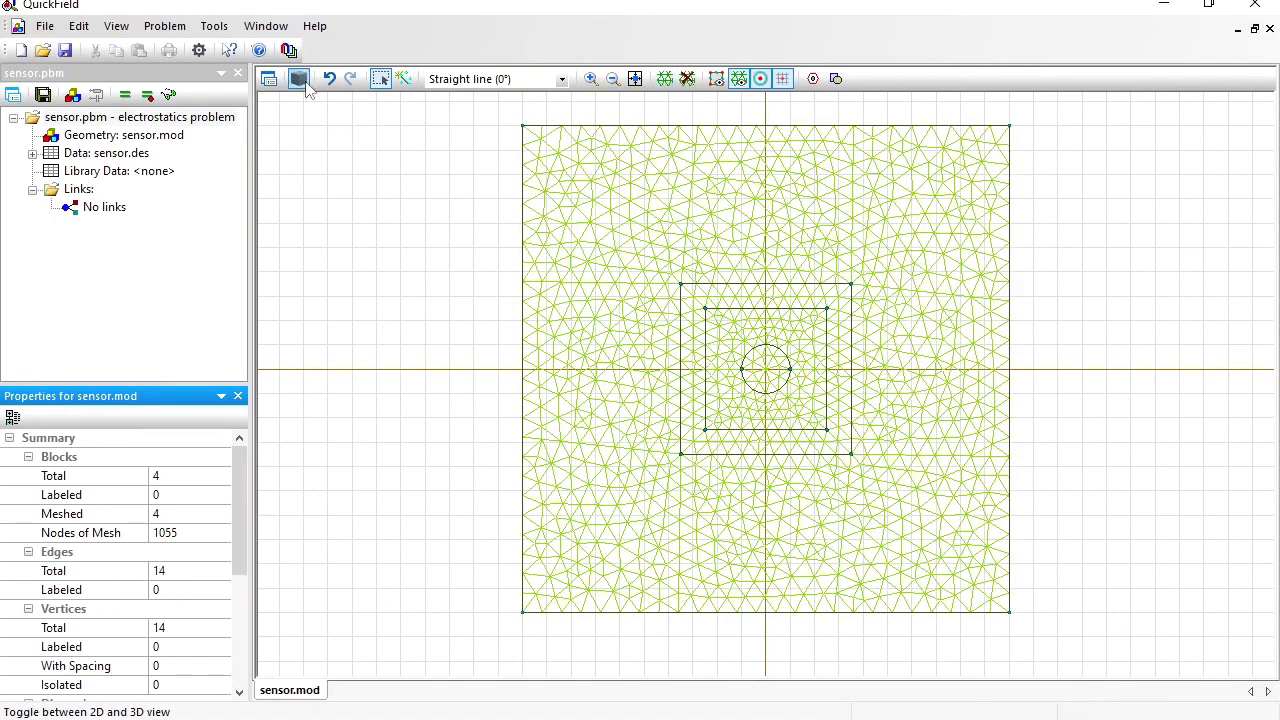
click(298, 79)
drag(494, 508, 491, 477)
click(268, 101)
drag(700, 468, 797, 511)
key(Escape)
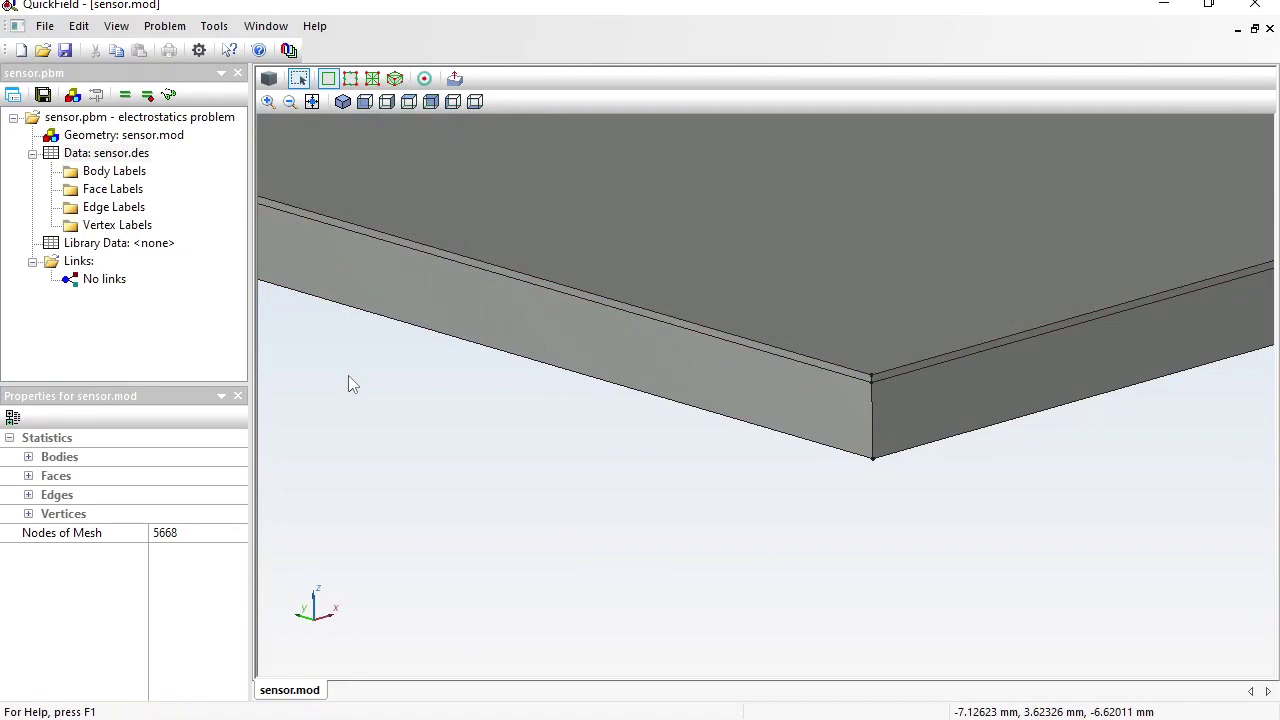
click(270, 79)
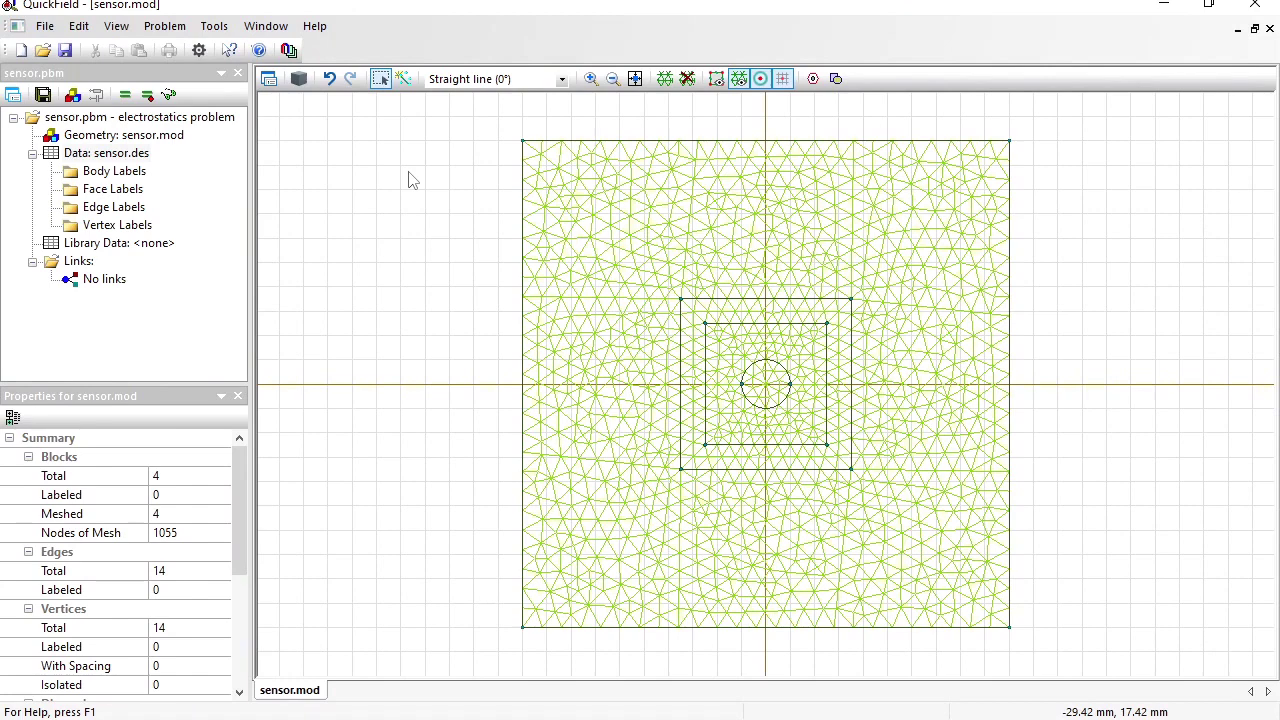
Draw a circle about 9 mm in diameter from two half arcs, between (8, 0) and about (-1, 0) mm, overlapping the electrodes
click(405, 83)
click(561, 79)
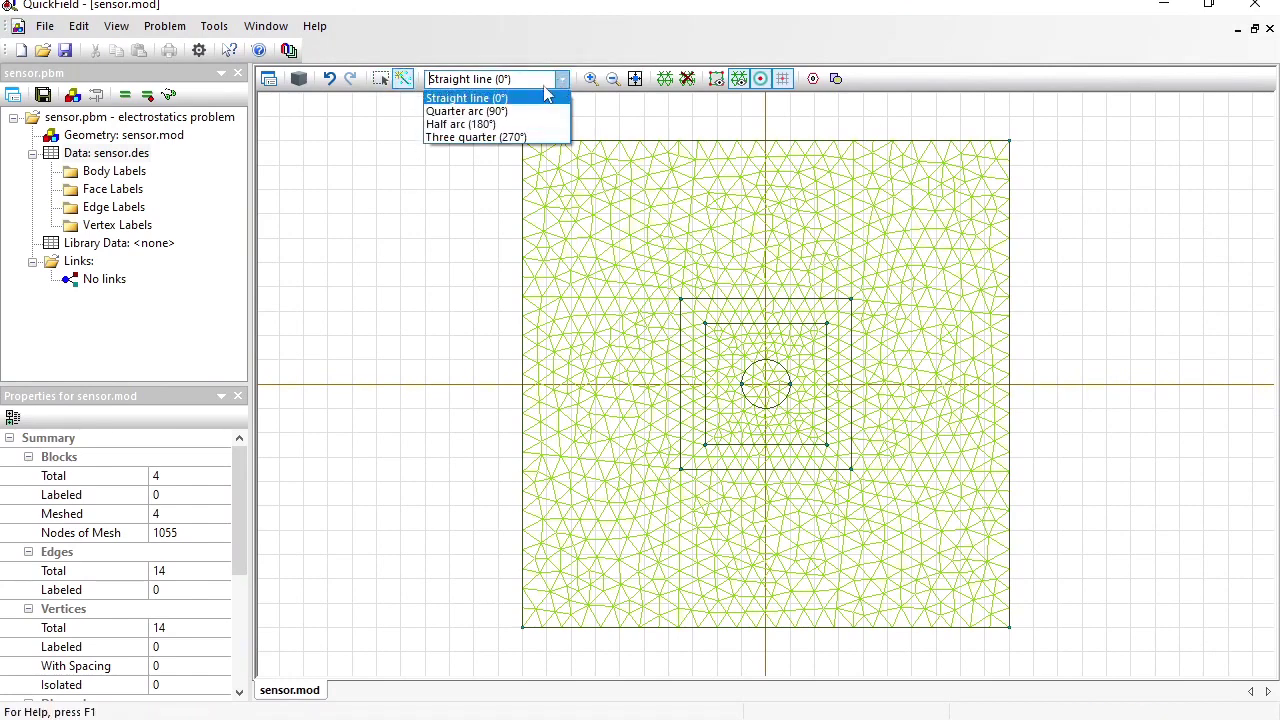
click(480, 124)
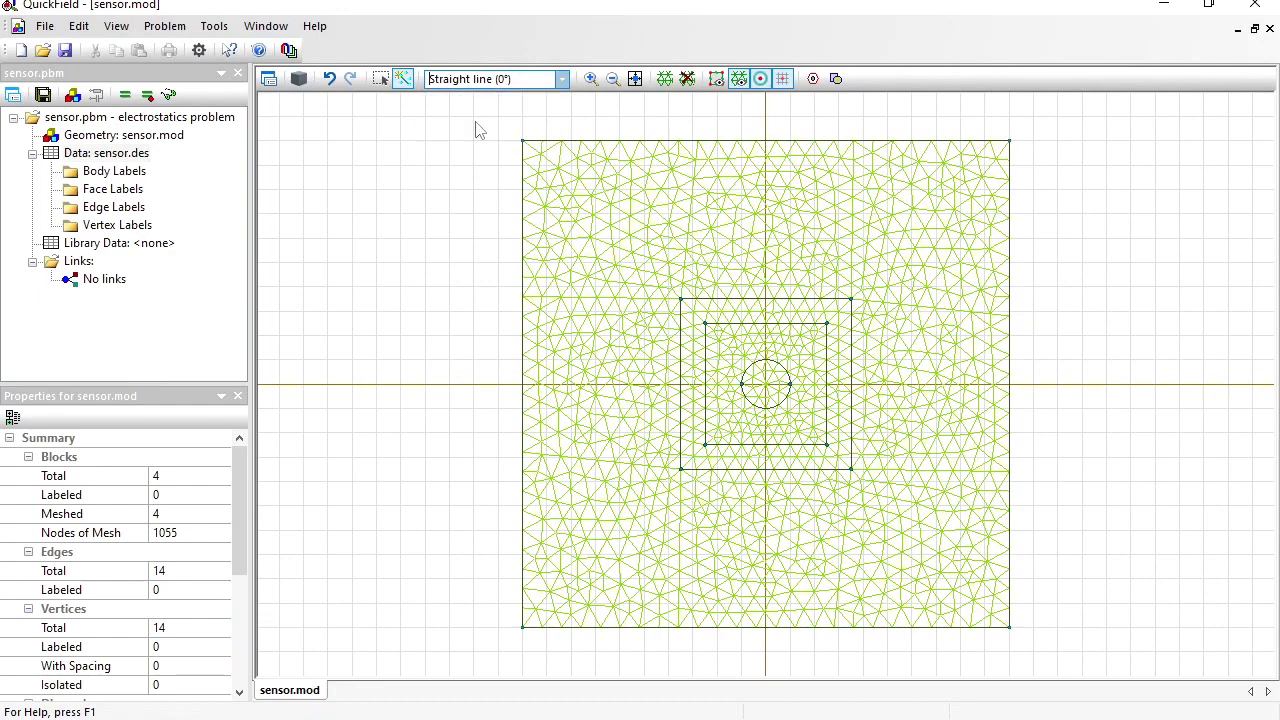
click(839, 365)
click(591, 79)
drag(720, 326, 878, 457)
key(Escape)
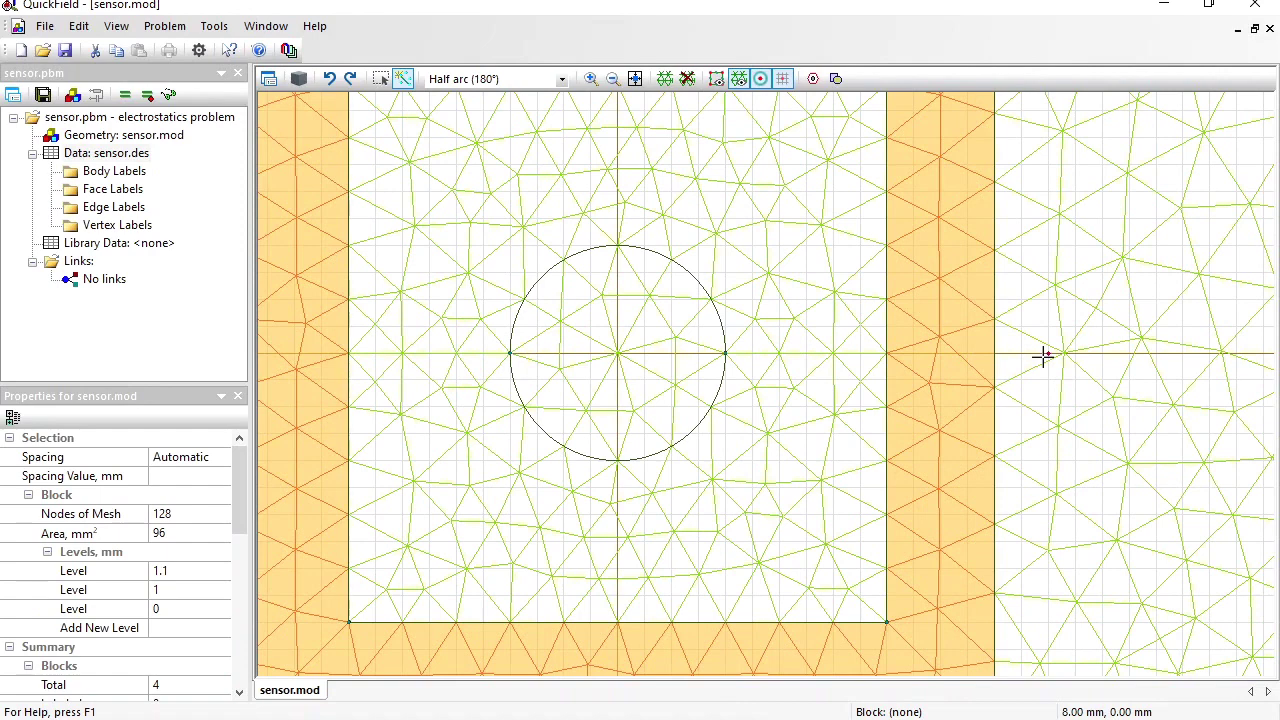
mouse_move(1043, 357)
mouse_down()
mouse_move(566, 354)
mouse_move(1047, 351)
mouse_up()
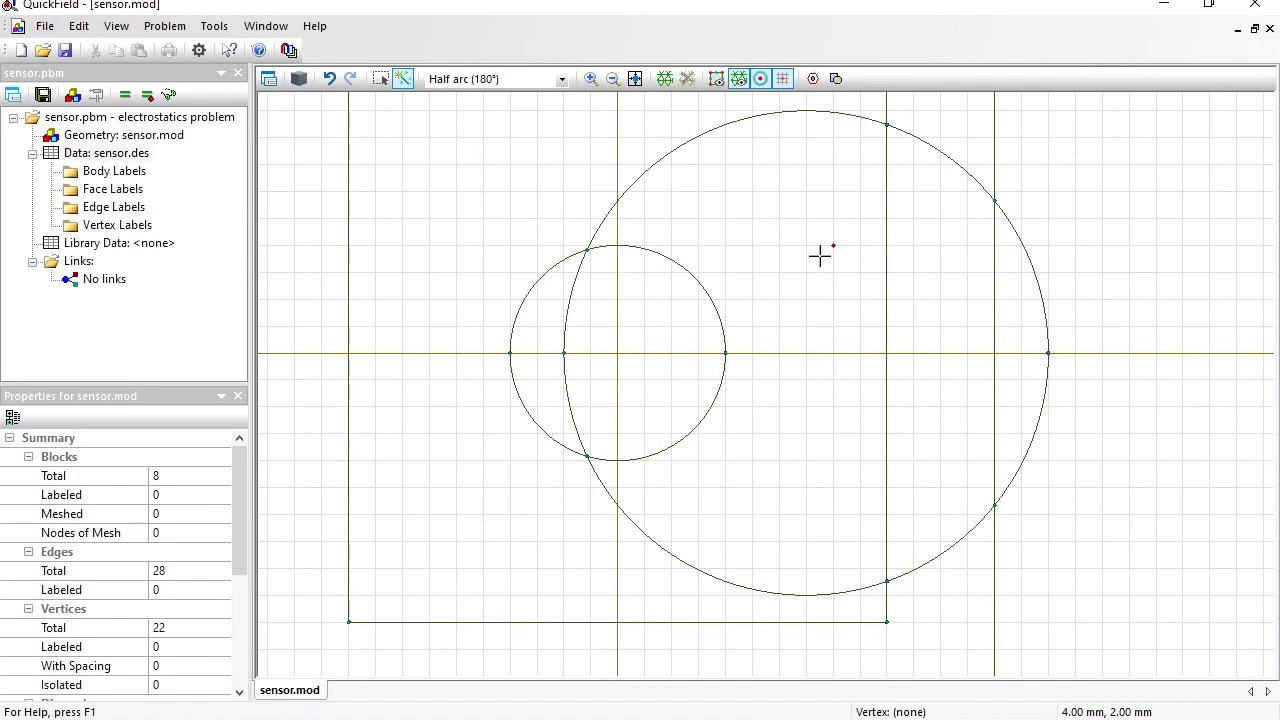
Select the four blocks inside the 9 mm circle and add an extrusion level at 90 mm to them
click(380, 78)
click(647, 340)
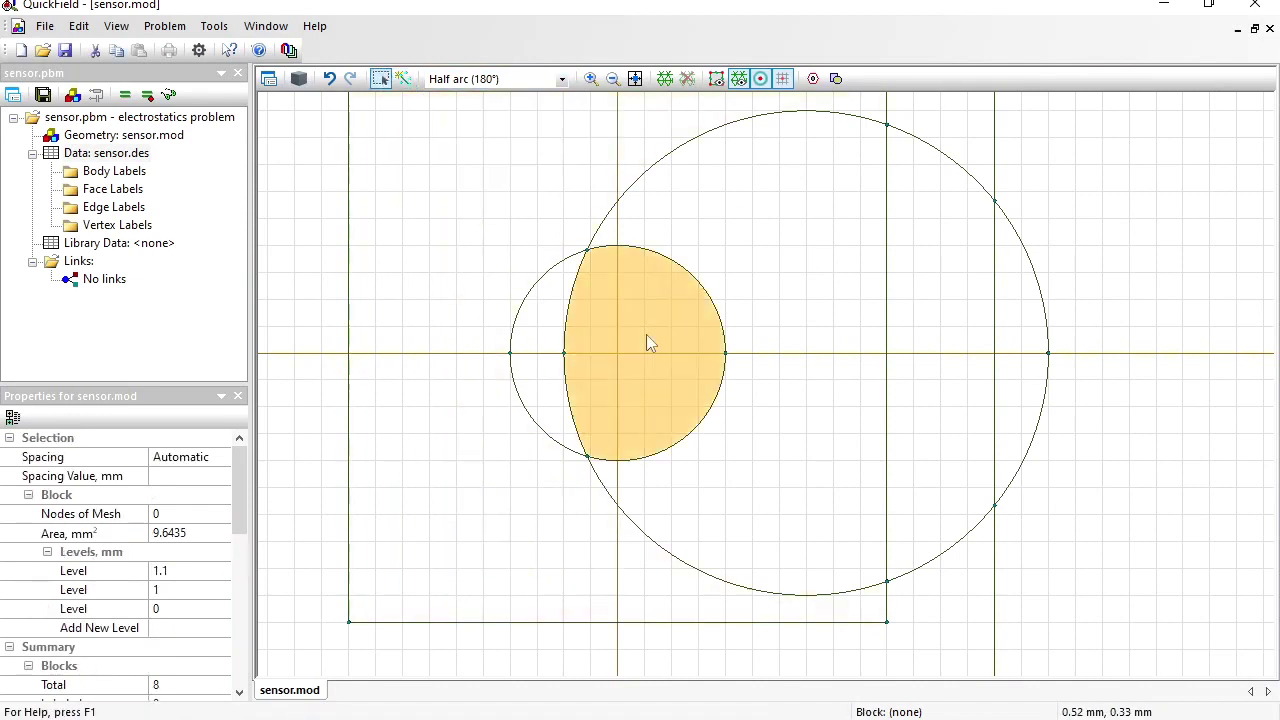
ctrl+click(745, 252)
ctrl+click(935, 285)
ctrl+click(1005, 338)
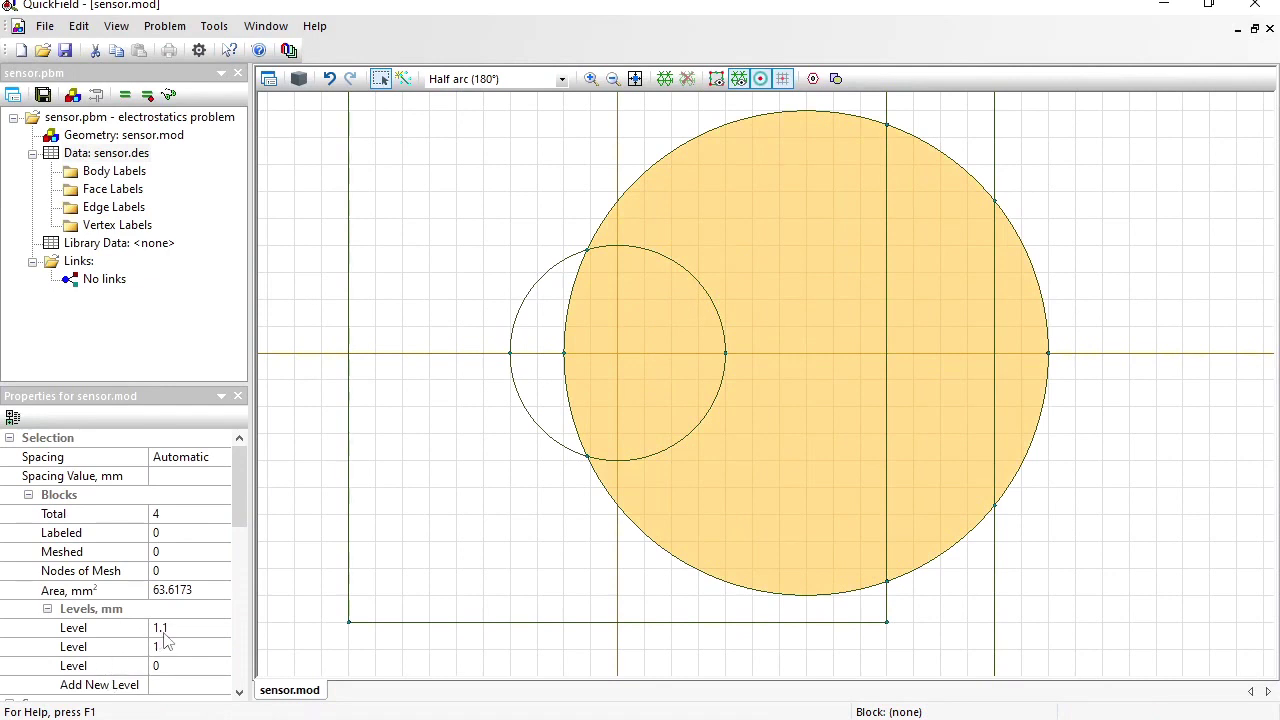
click(174, 686)
text(90)
key(Return)
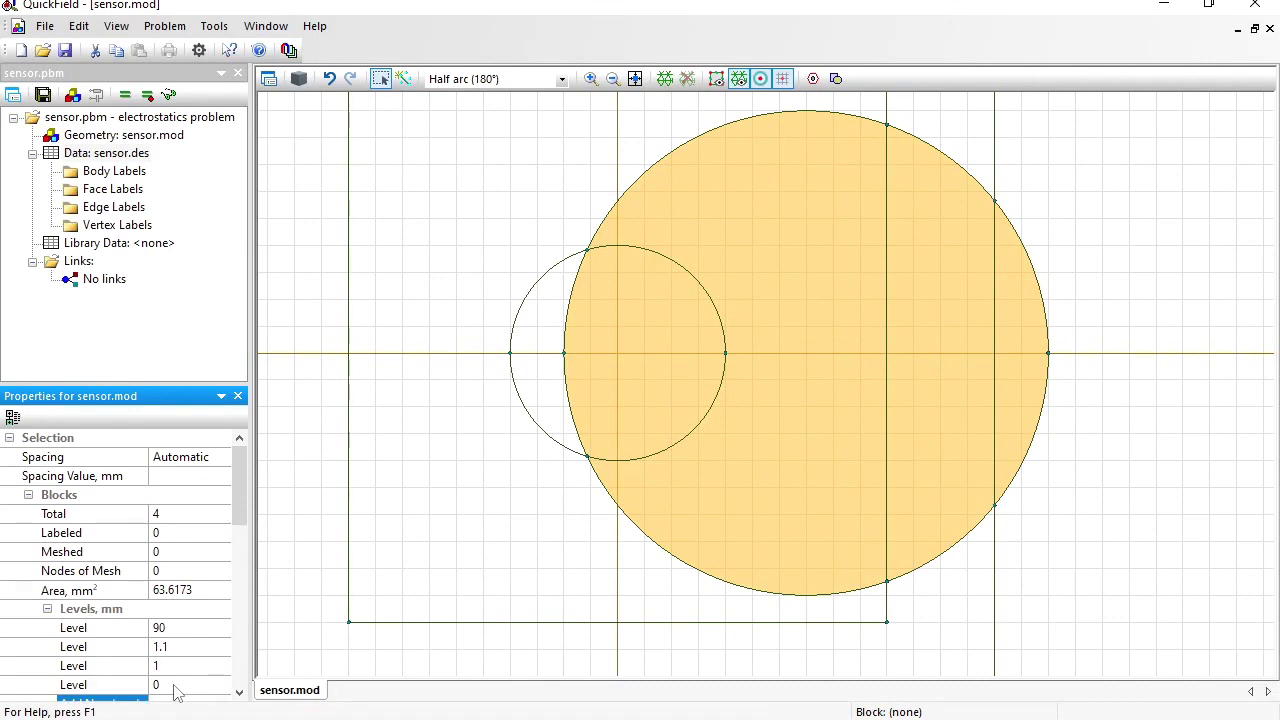
Build the mesh for all blocks, inspect the tall cylinder on the plate in 3D, and return to 2D
click(634, 78)
click(642, 118)
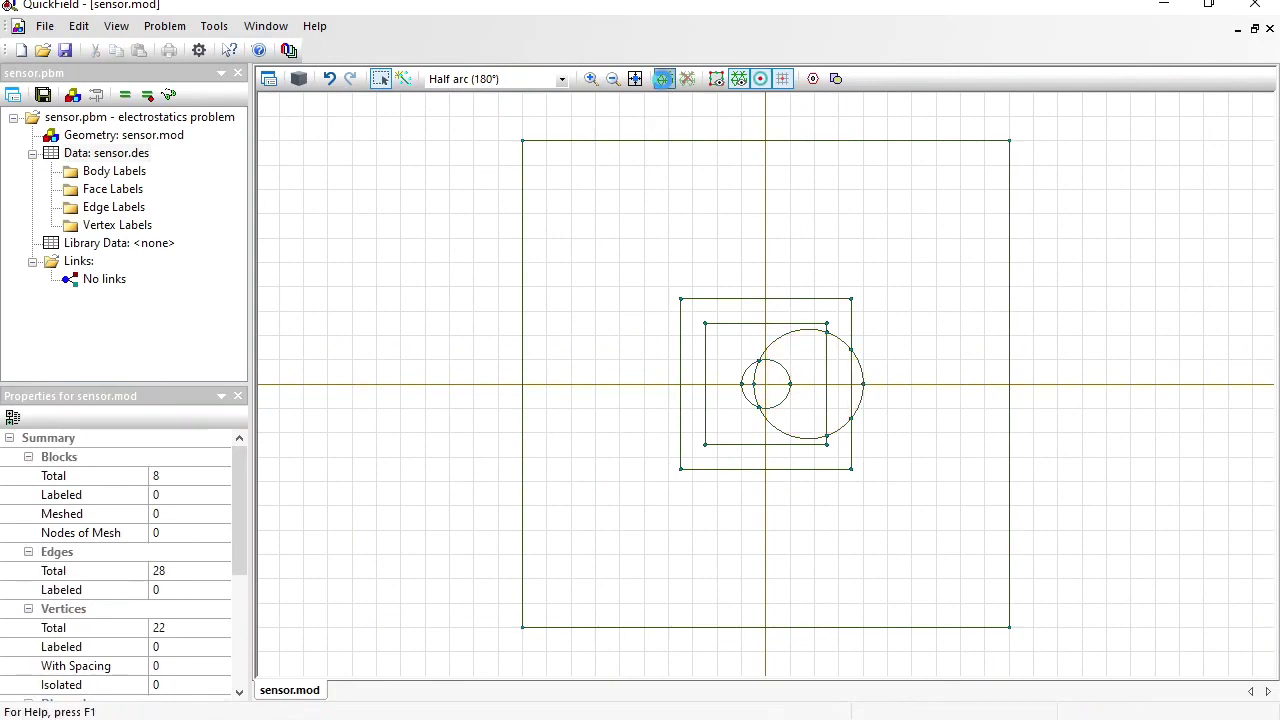
click(664, 78)
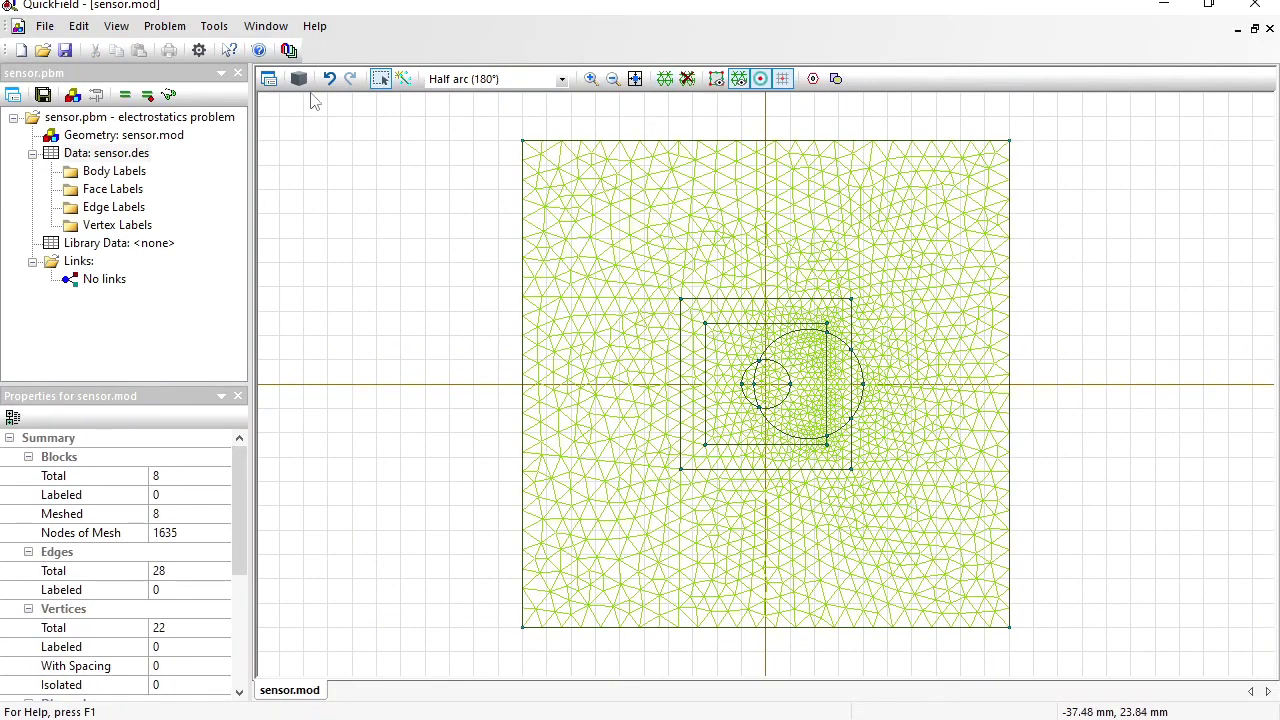
click(298, 79)
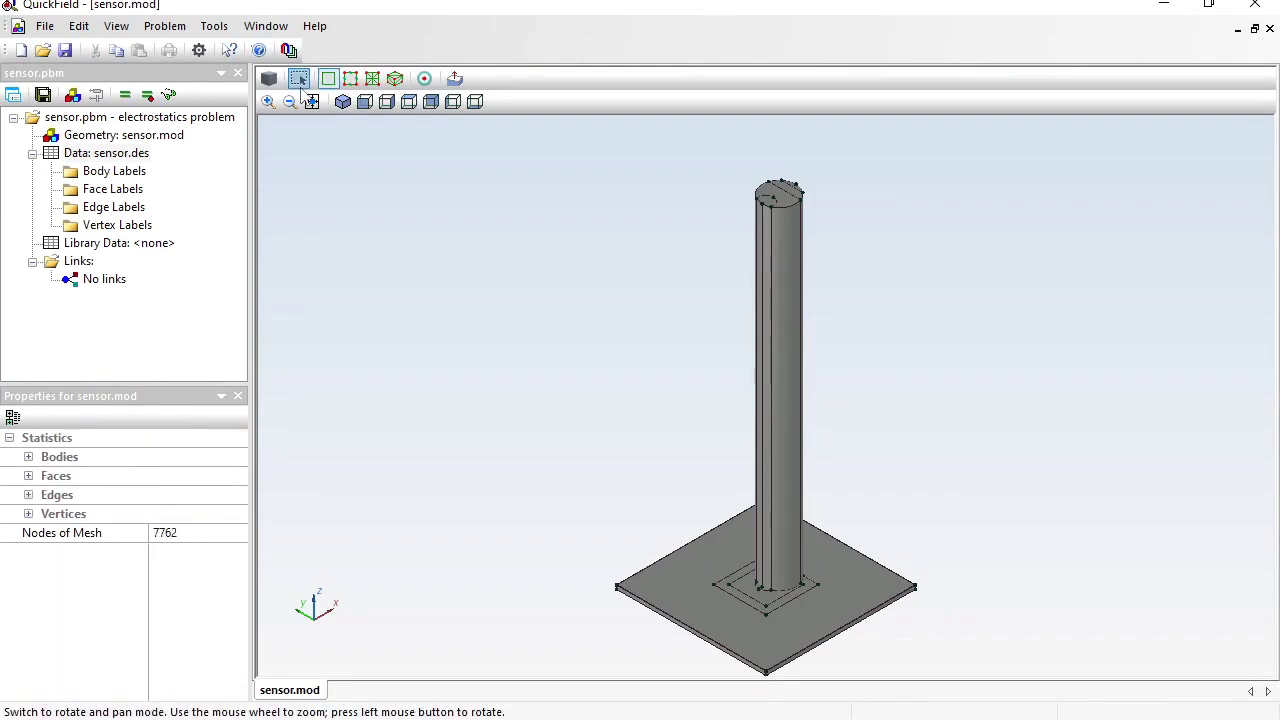
drag(611, 623, 543, 609)
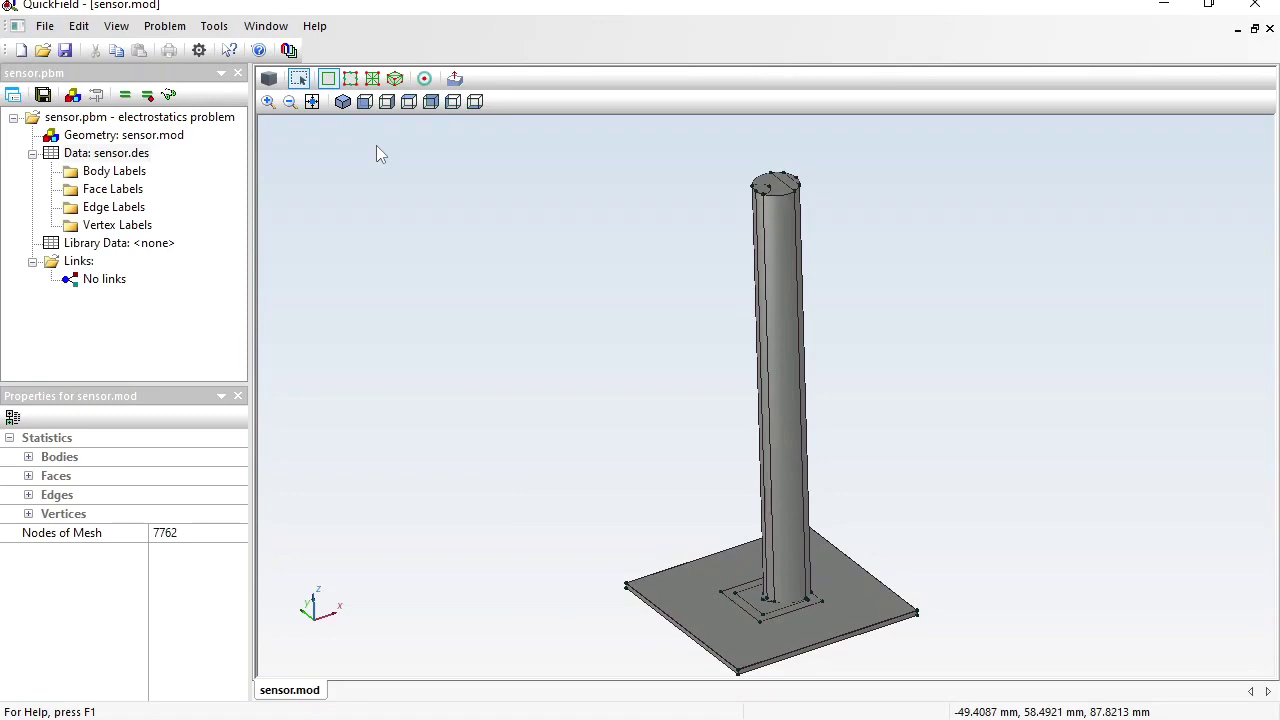
click(268, 80)
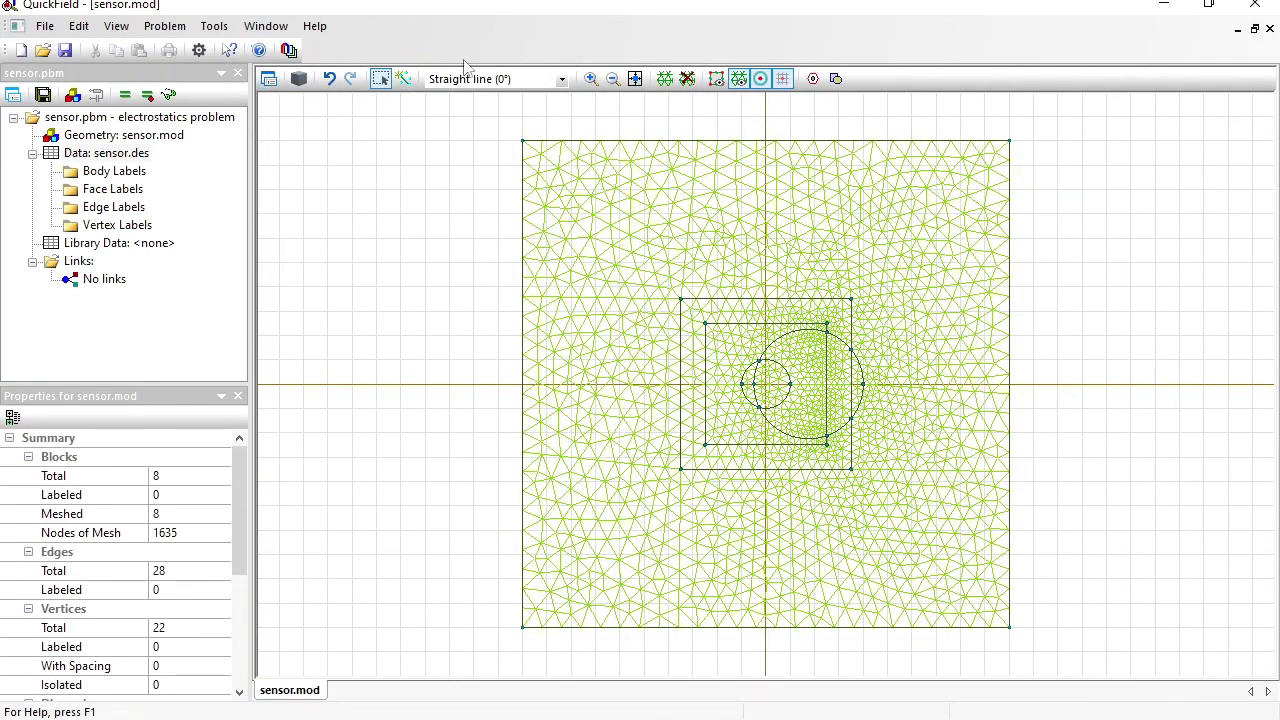
Draw an outer circle of 100 mm radius around the plate, centered at the origin, from two half arcs
click(613, 79)
click(613, 79)
click(404, 80)
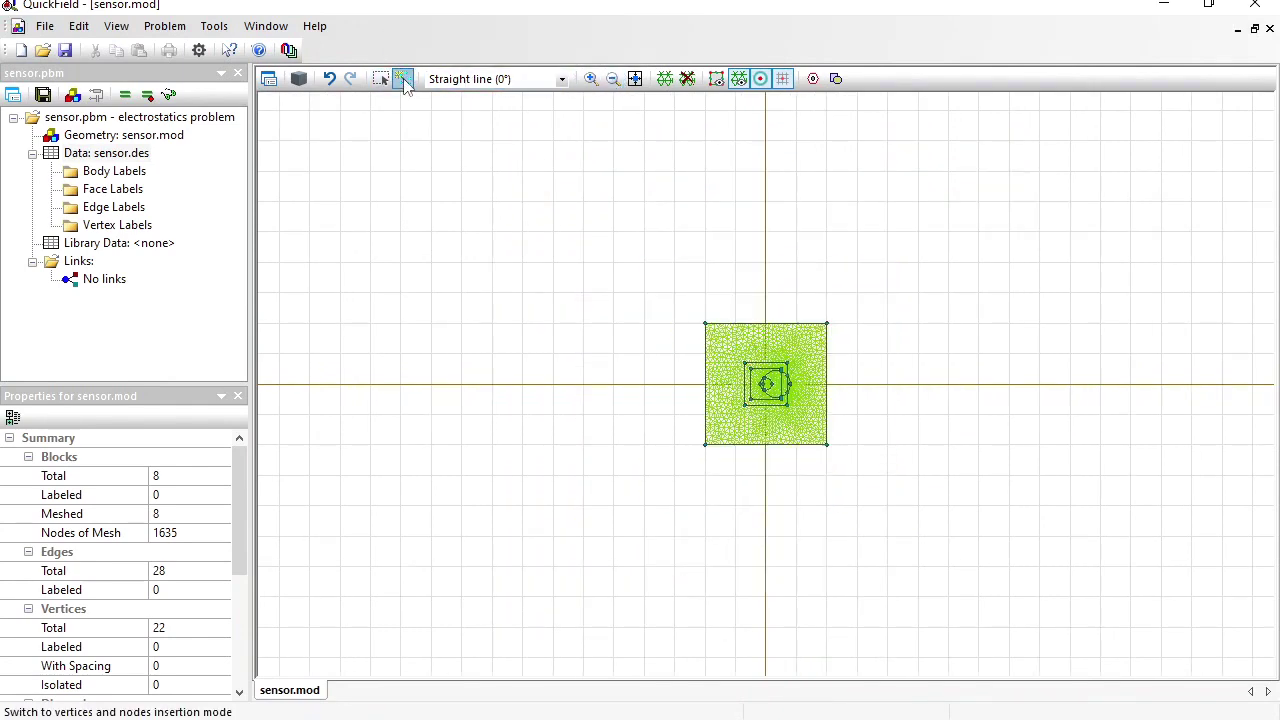
click(561, 84)
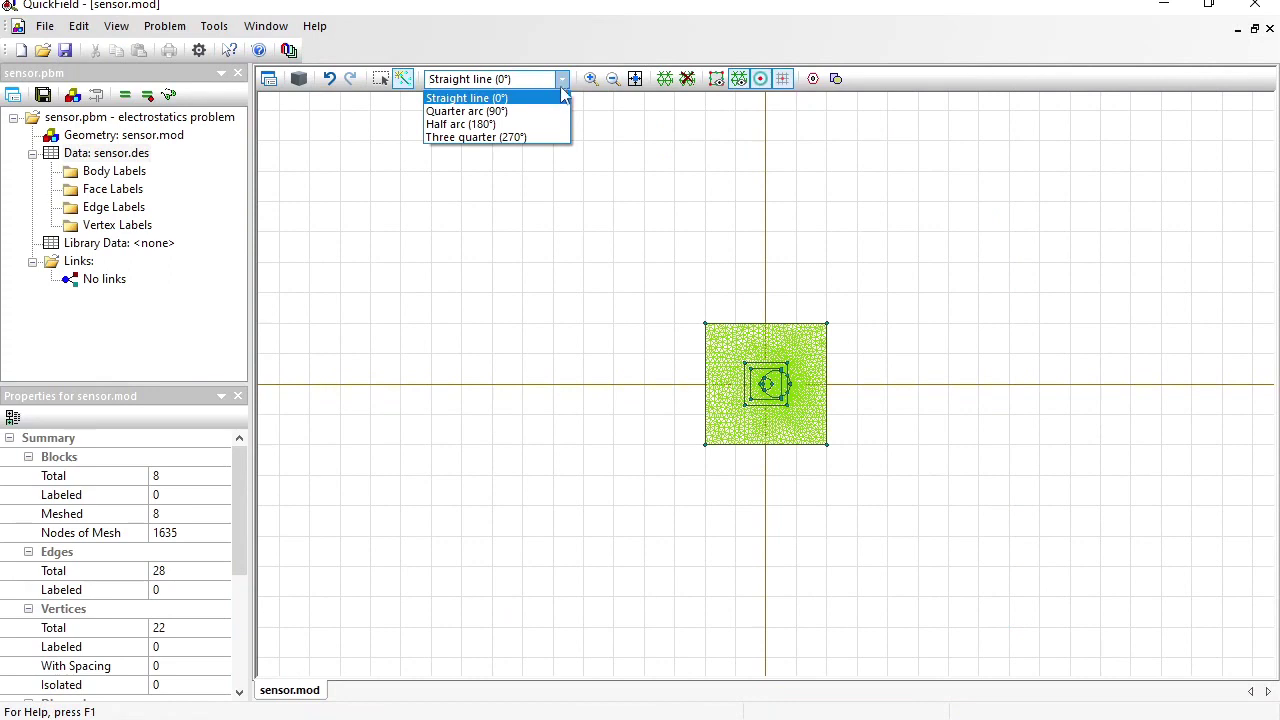
key(Escape)
key(Down)
key(Down)
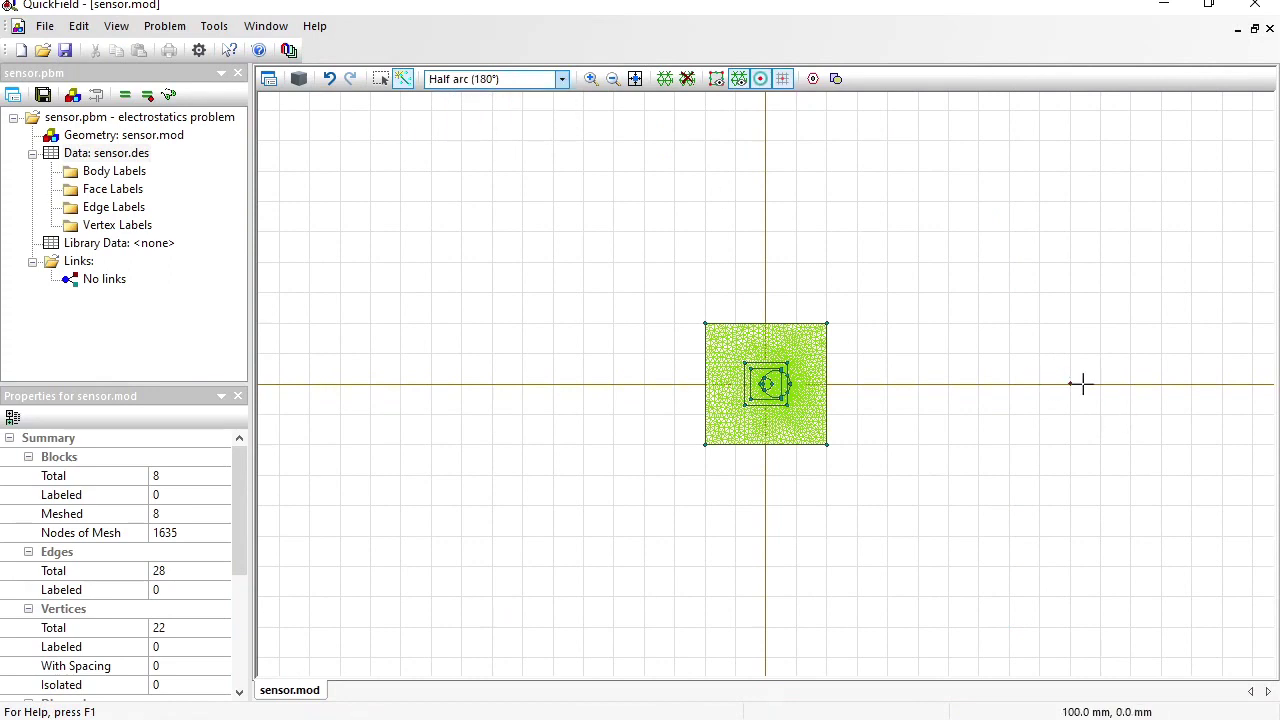
mouse_move(1081, 383)
mouse_down()
mouse_move(464, 382)
mouse_move(1063, 385)
mouse_up()
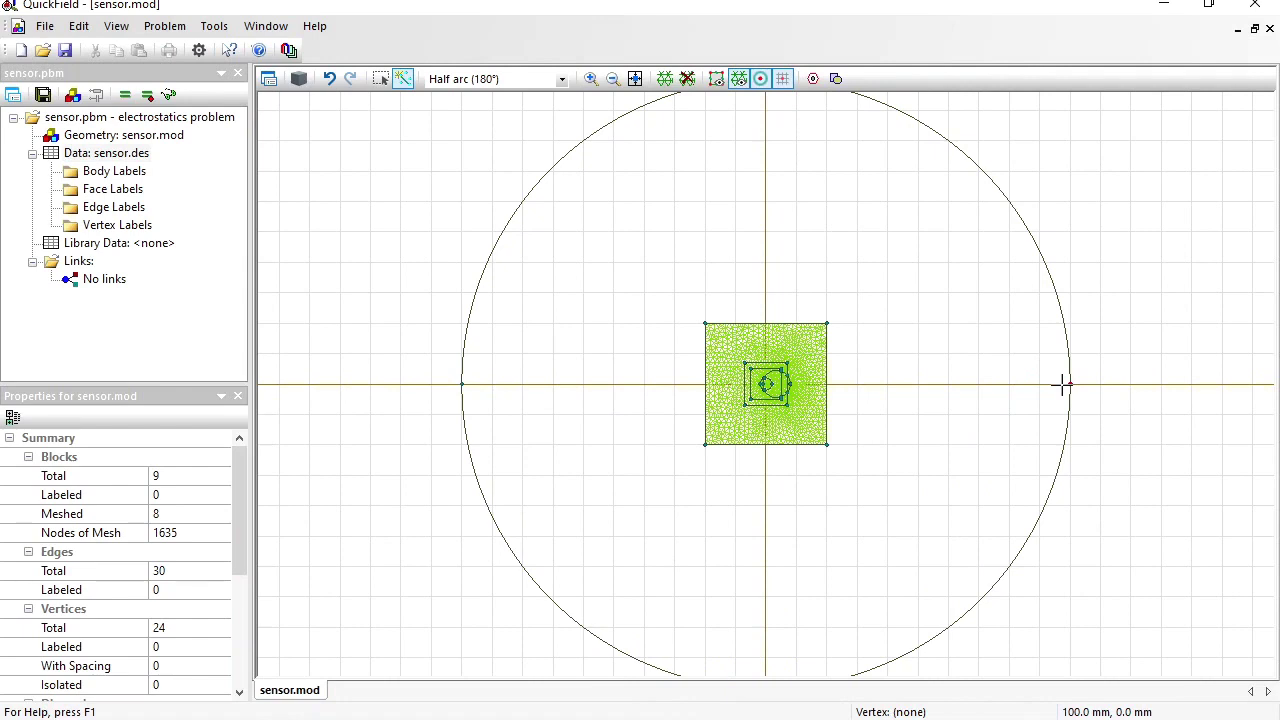
click(635, 79)
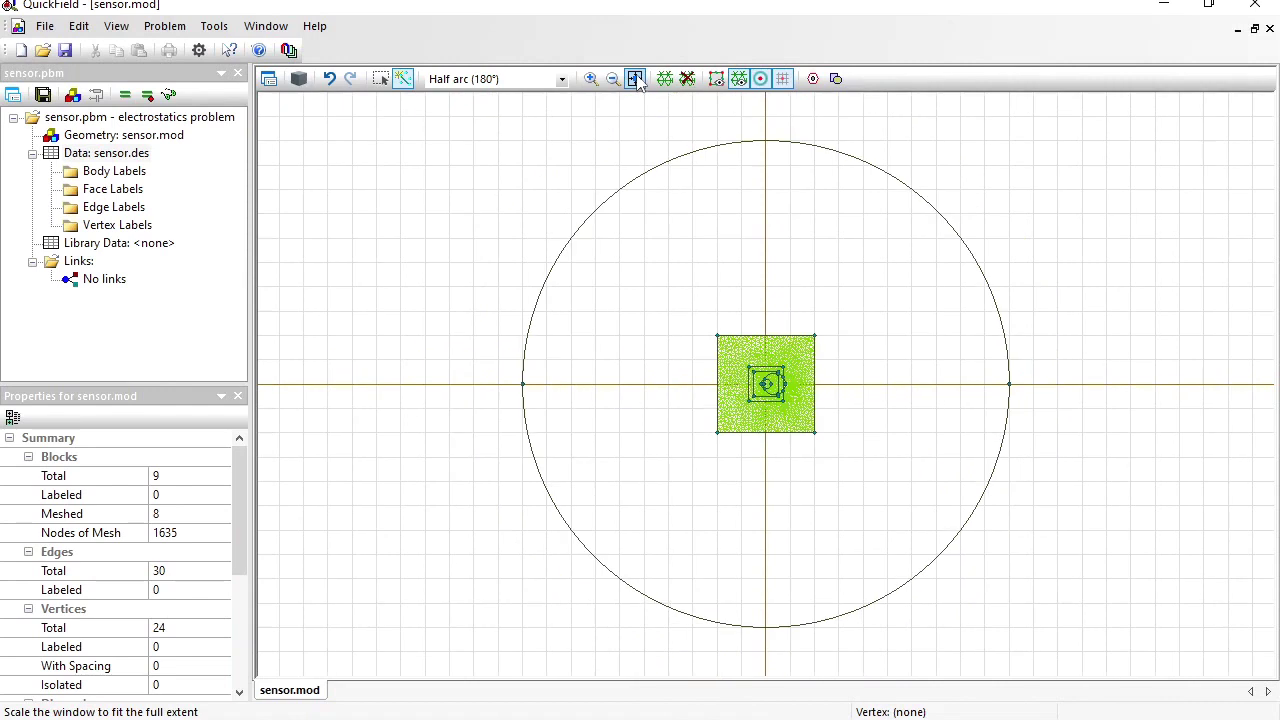
Select the whole geometry and add extrusion levels at -100 mm and 200 mm to all blocks
click(381, 79)
click(780, 201)
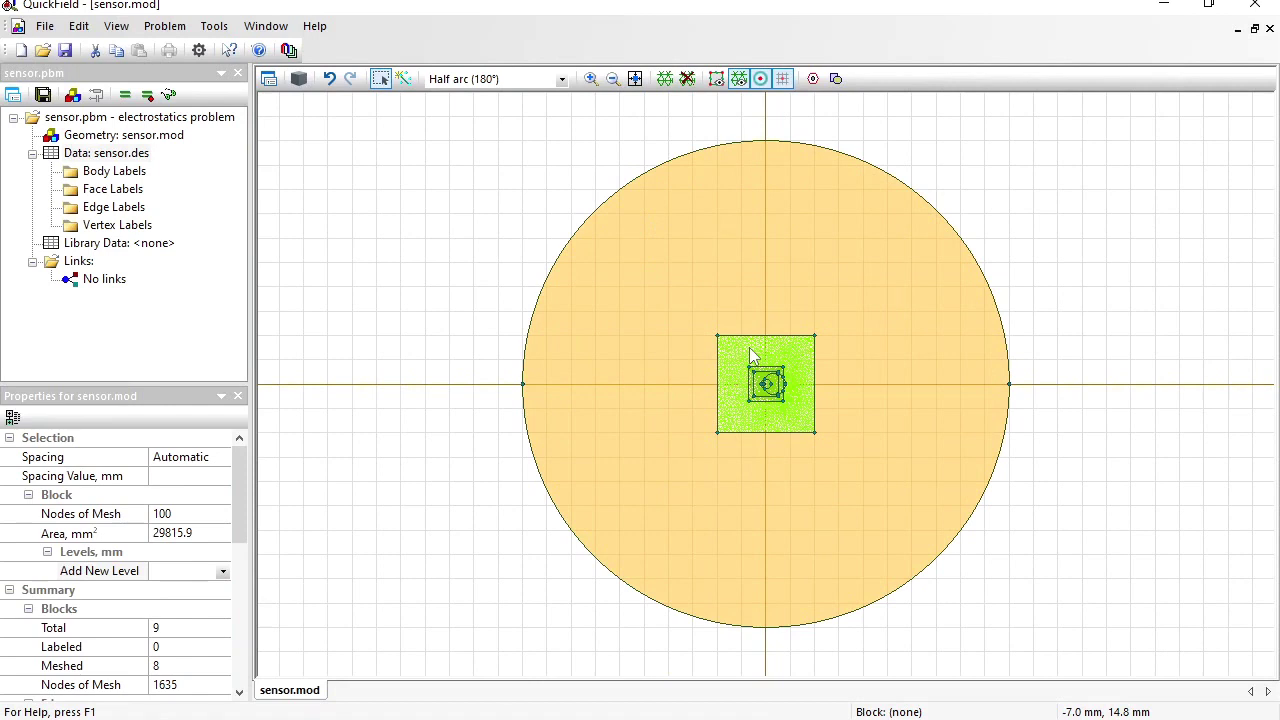
click(485, 157)
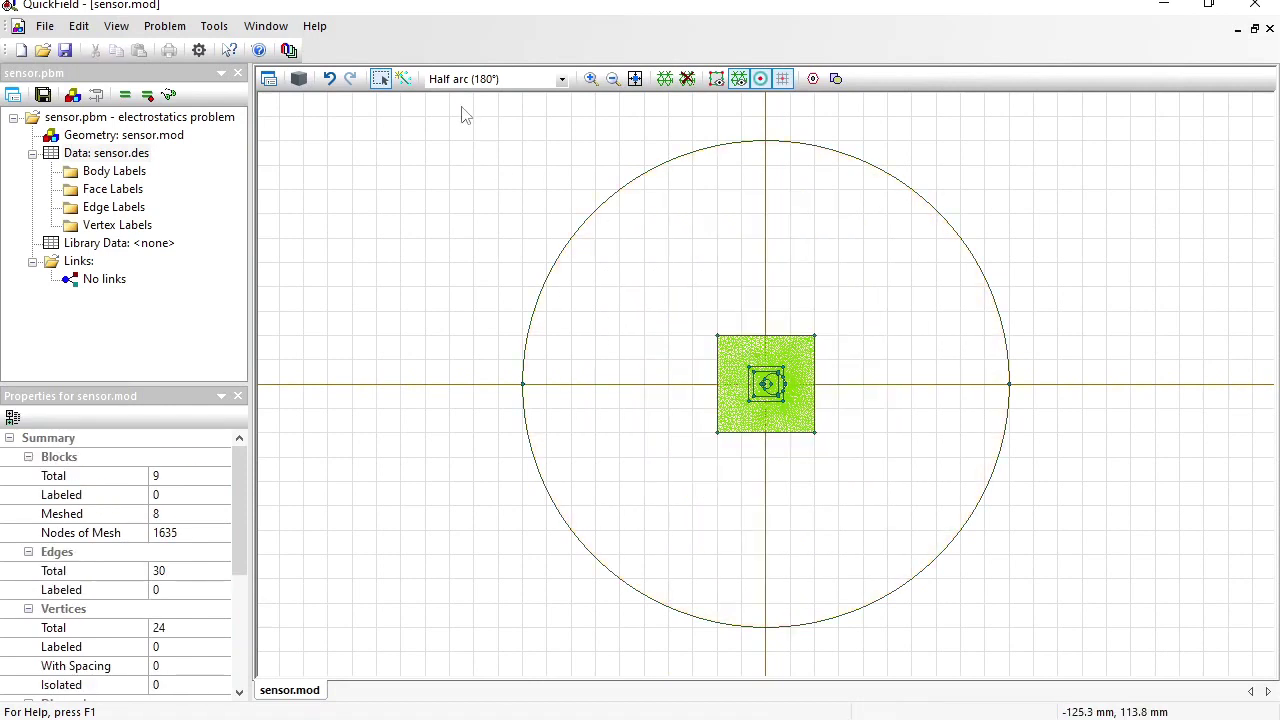
drag(455, 113, 1070, 667)
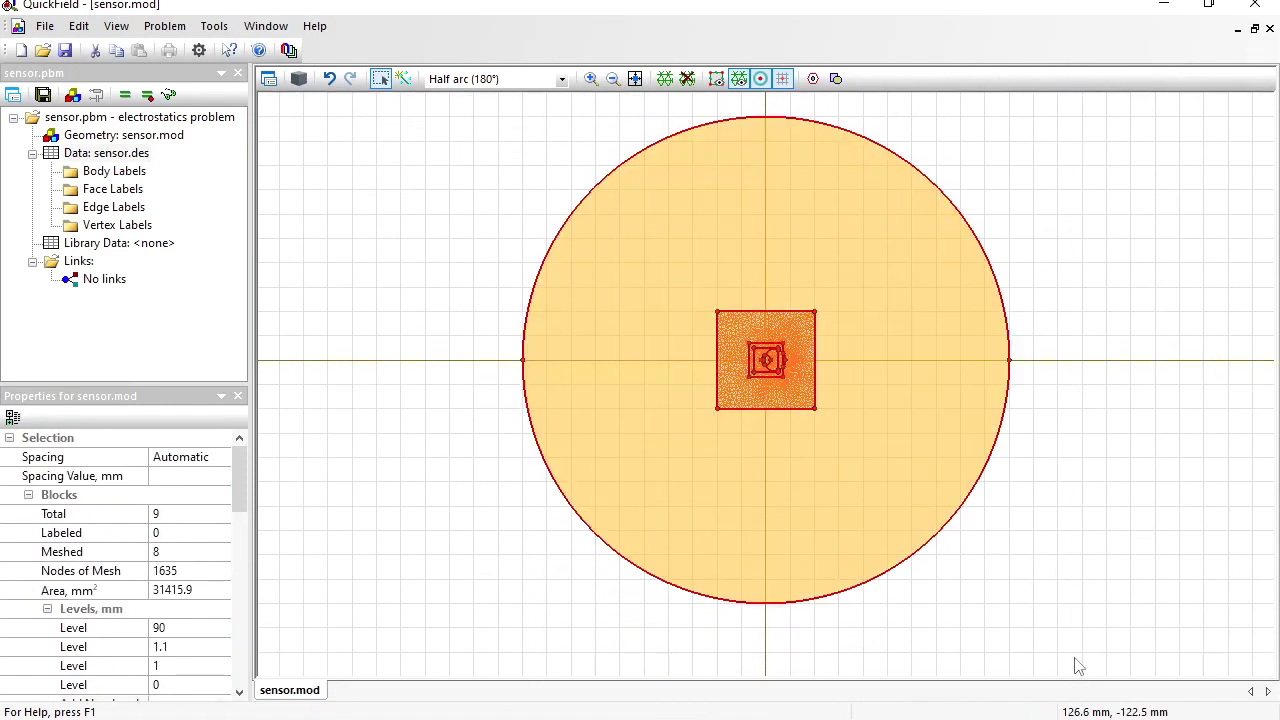
drag(245, 469, 250, 487)
scroll(250, 487, down, 1)
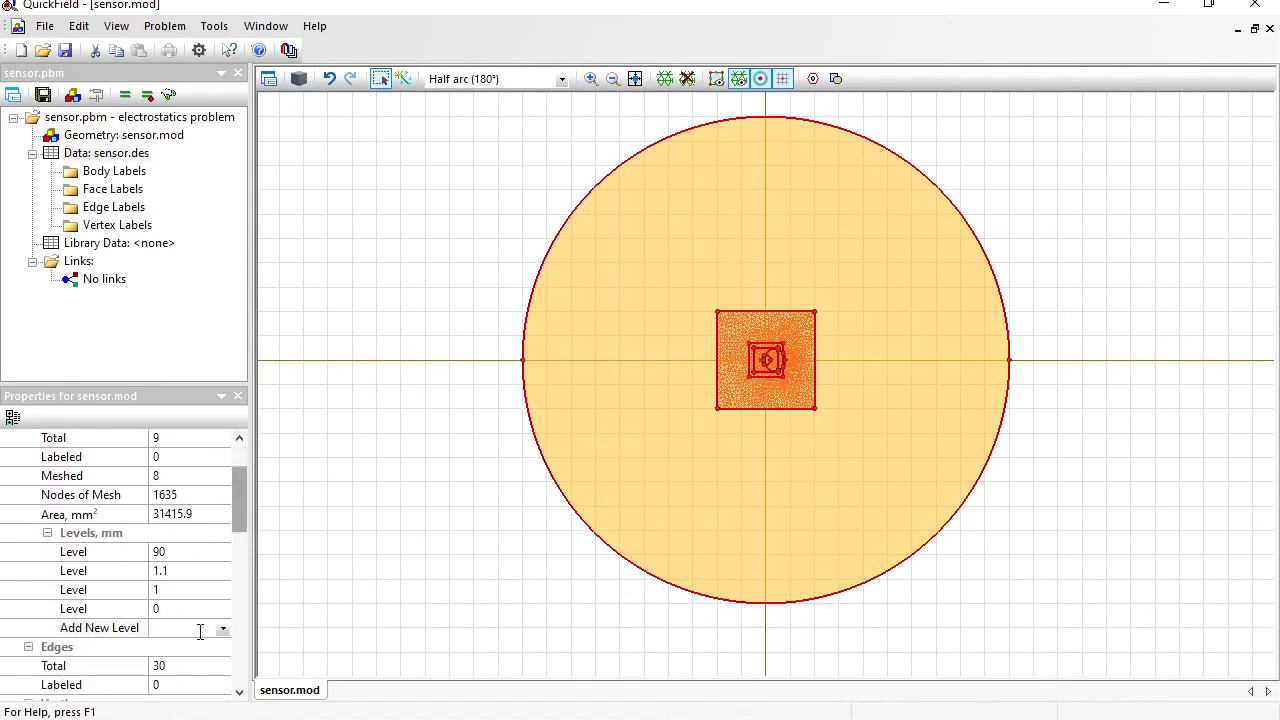
click(197, 628)
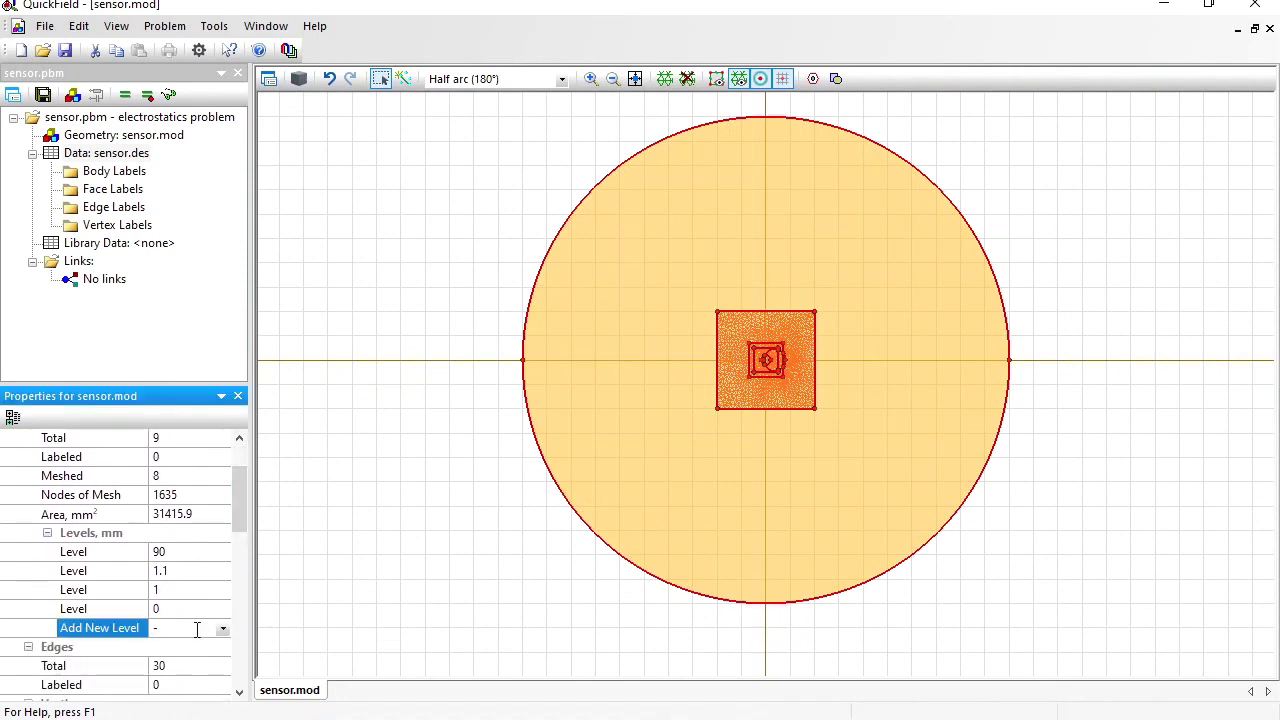
text(-100)
key(Return)
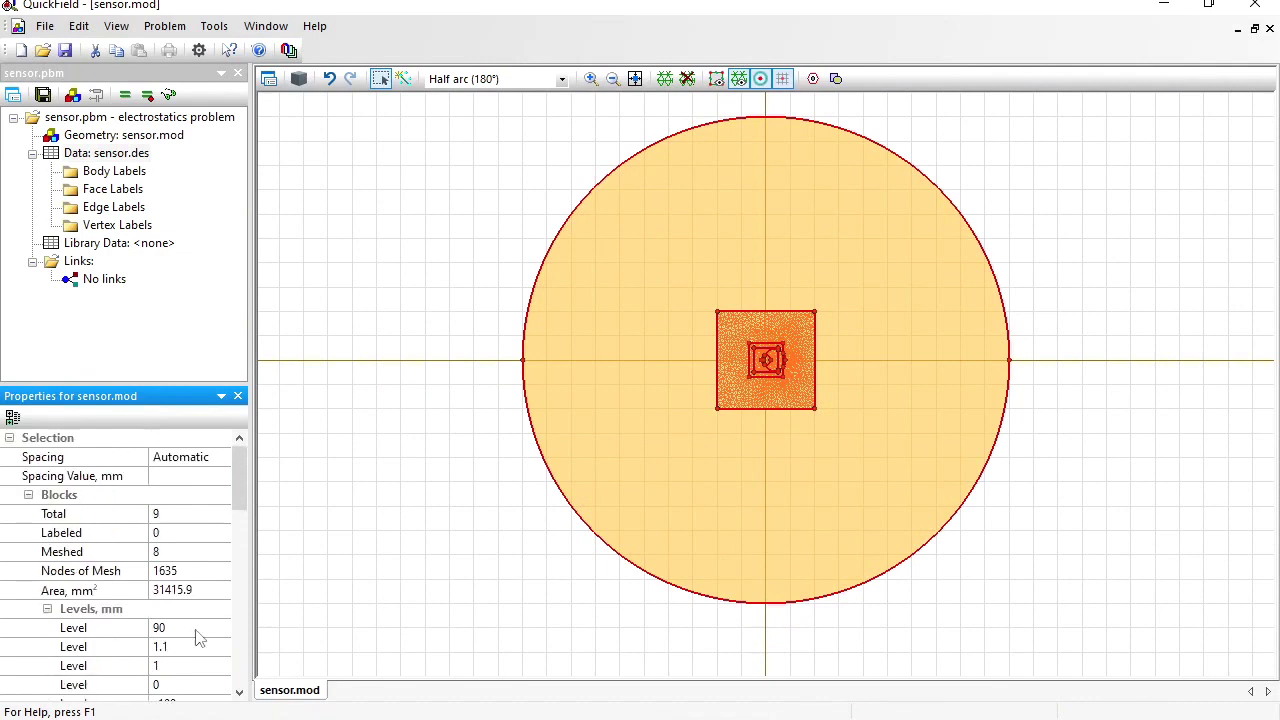
scroll(245, 487, down, 2)
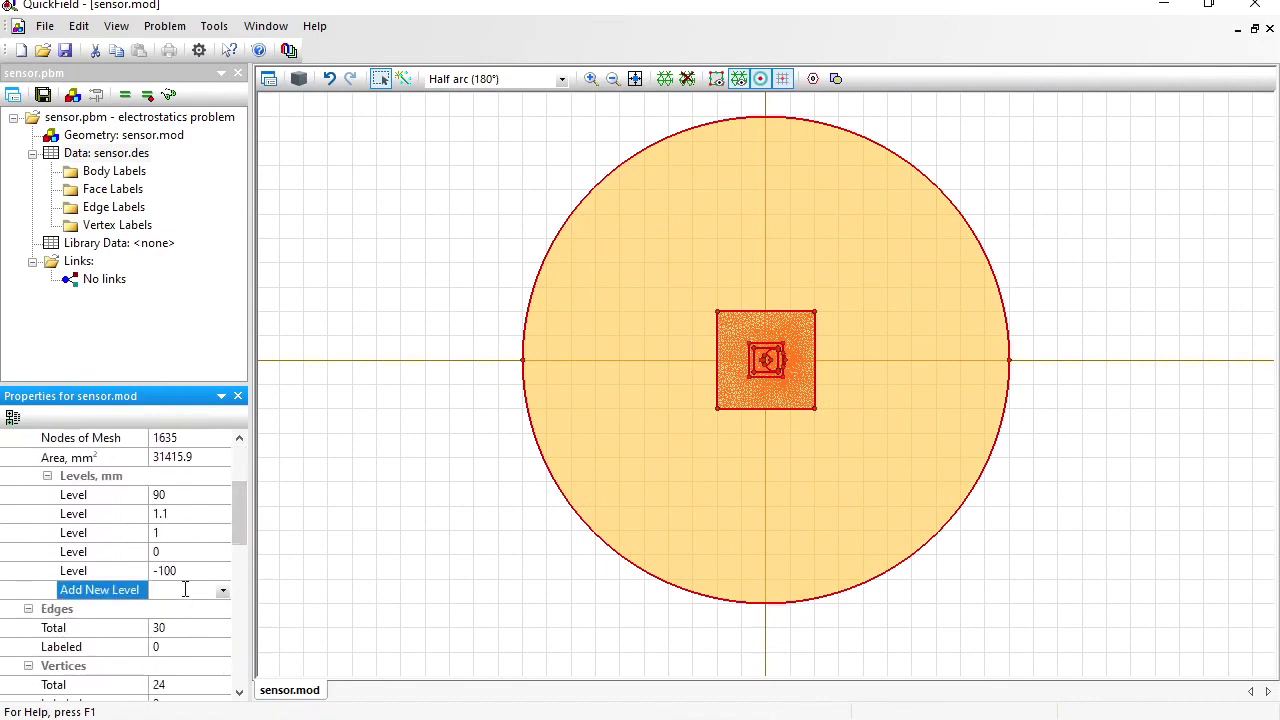
text(200)
key(Return)
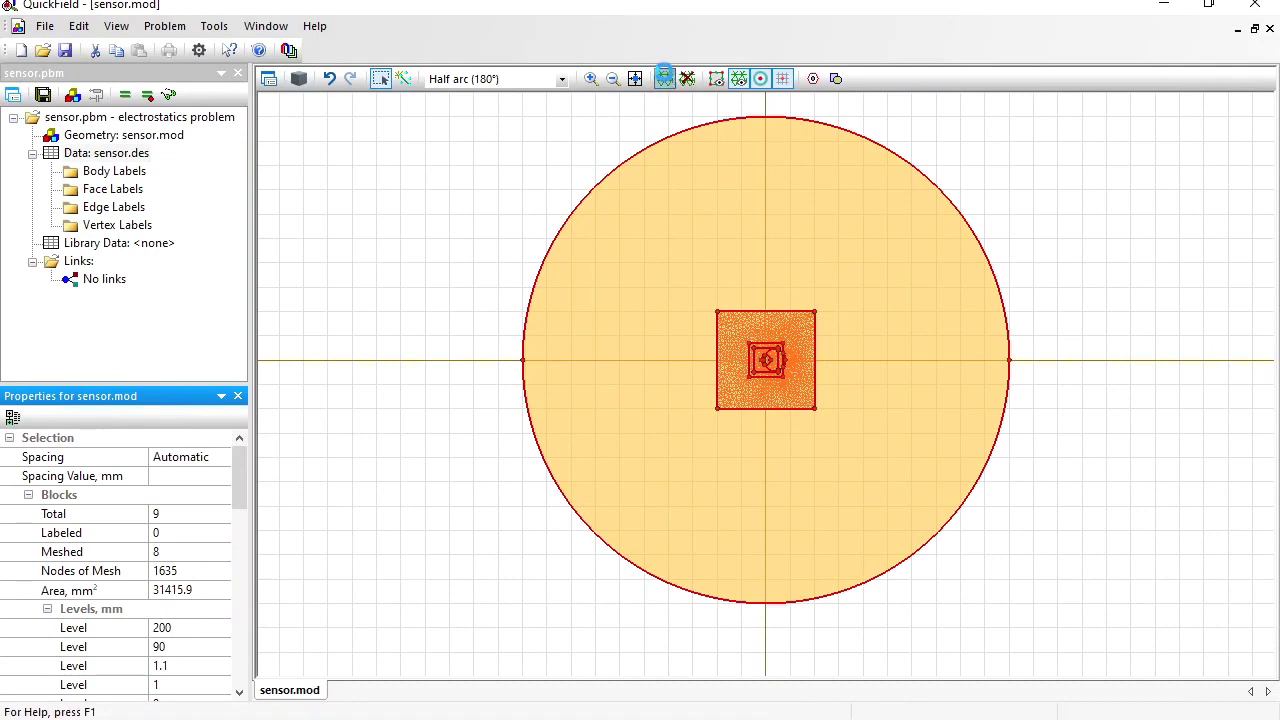
Build the mesh for all blocks, switch to 3D, and examine the outer cylinder by selecting its side face and body
click(664, 78)
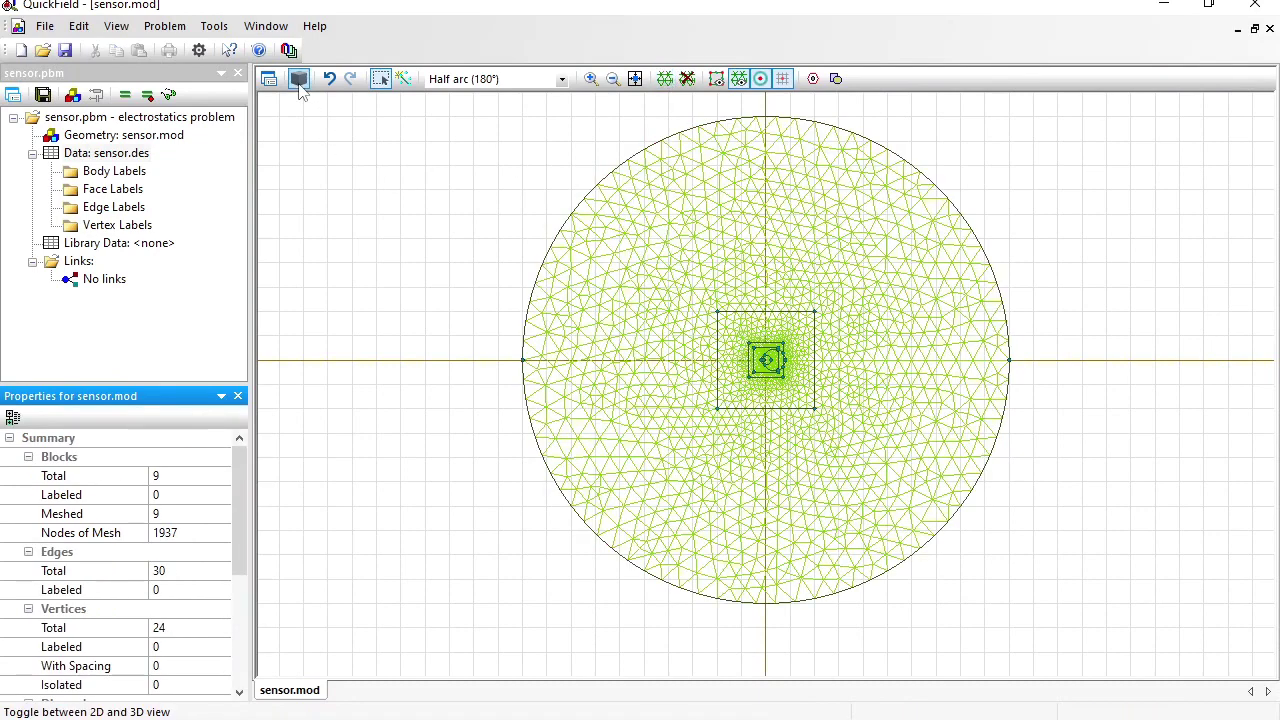
click(300, 88)
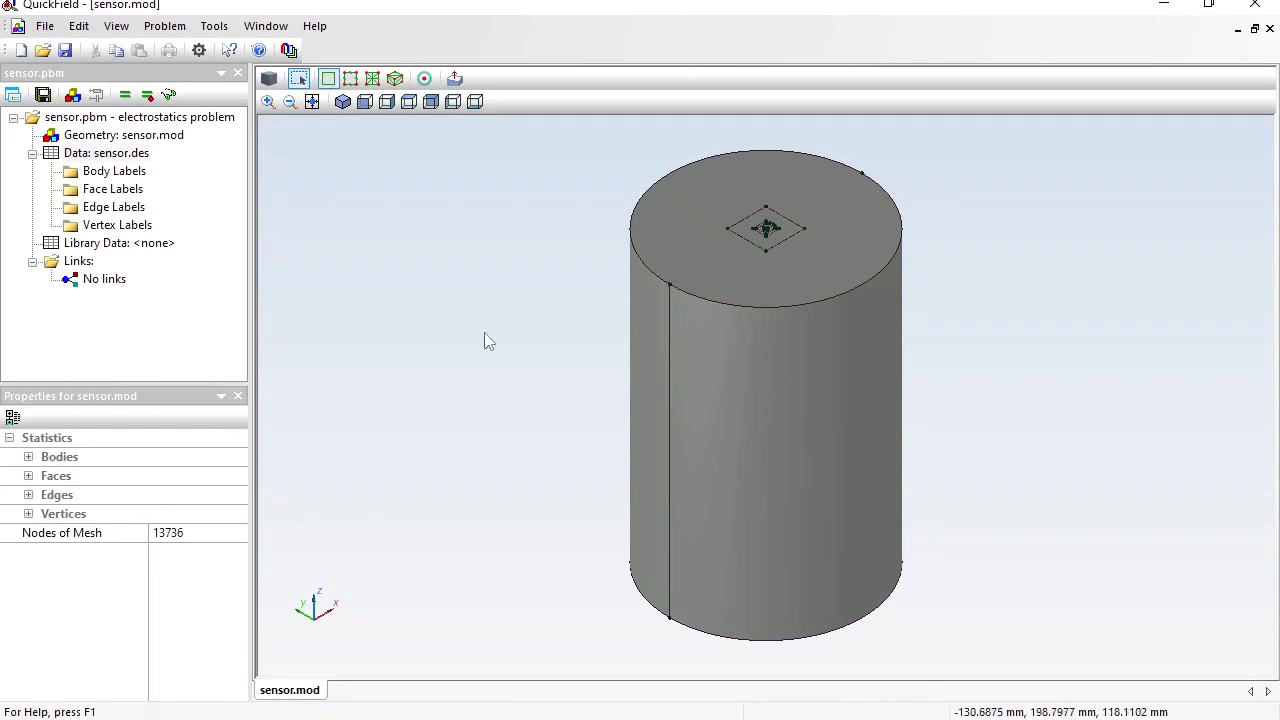
mouse_move(486, 337)
mouse_down()
mouse_move(451, 257)
mouse_move(474, 344)
mouse_up()
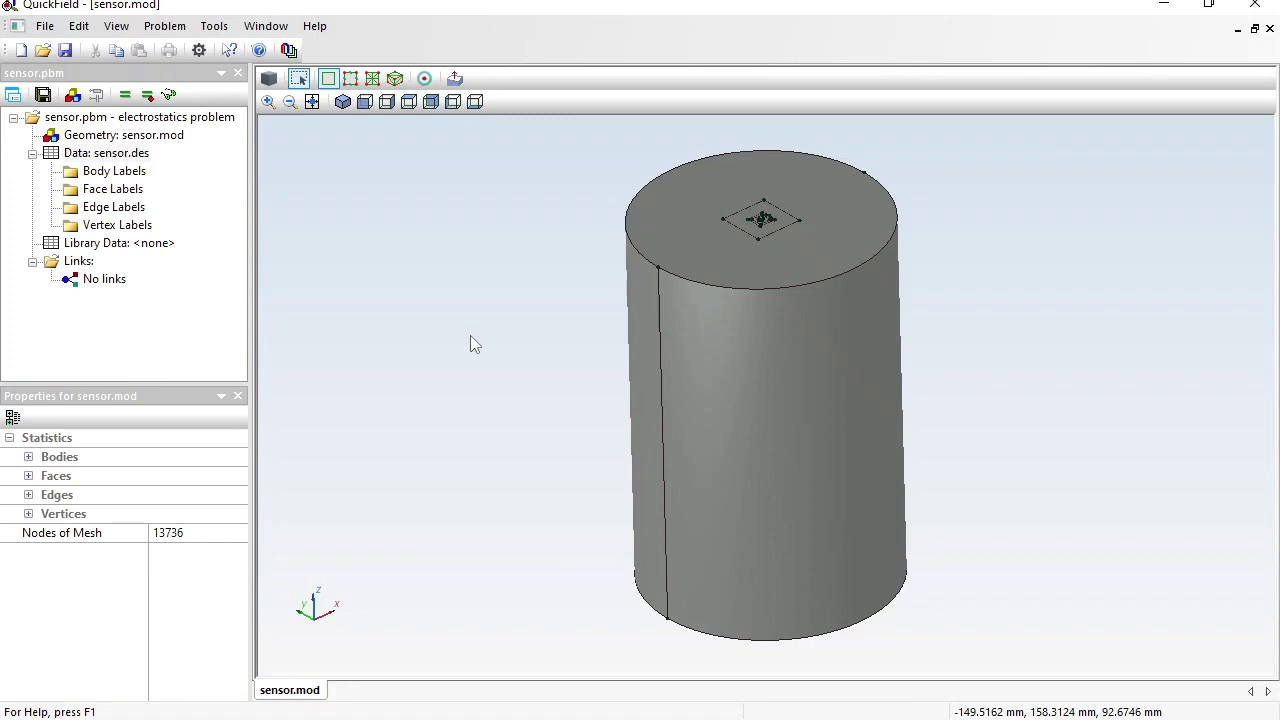
click(827, 345)
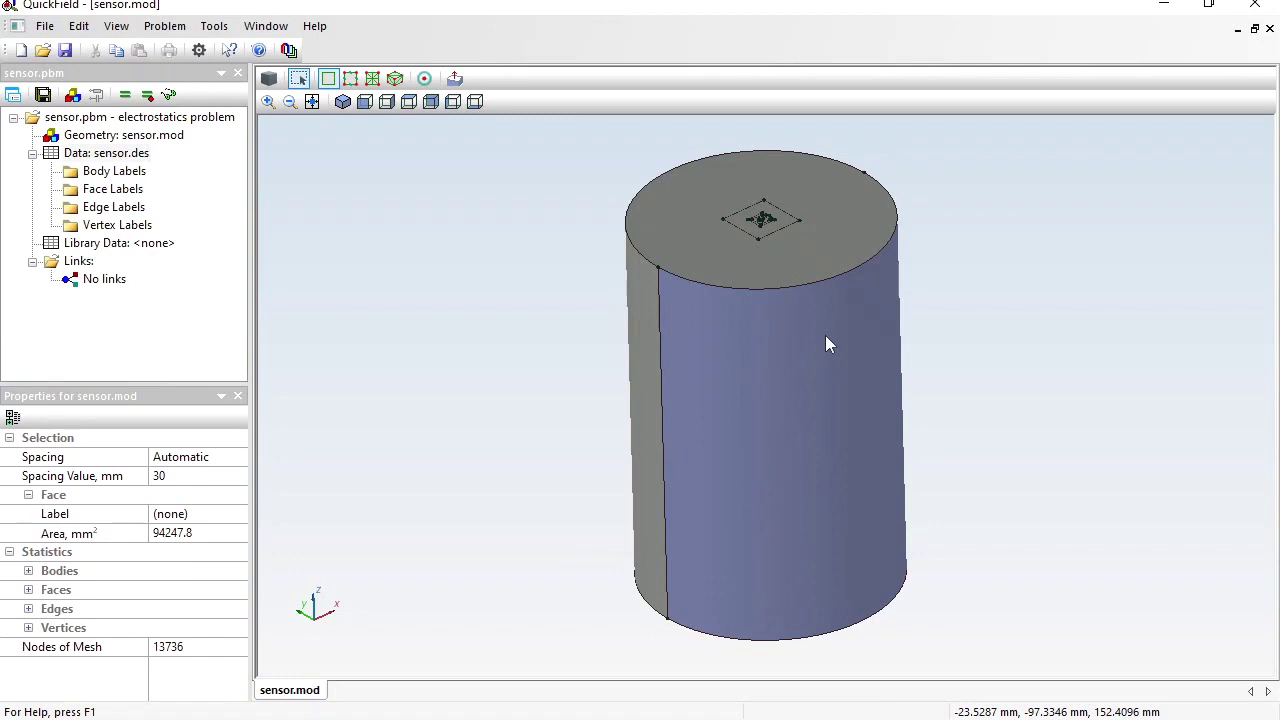
click(826, 337)
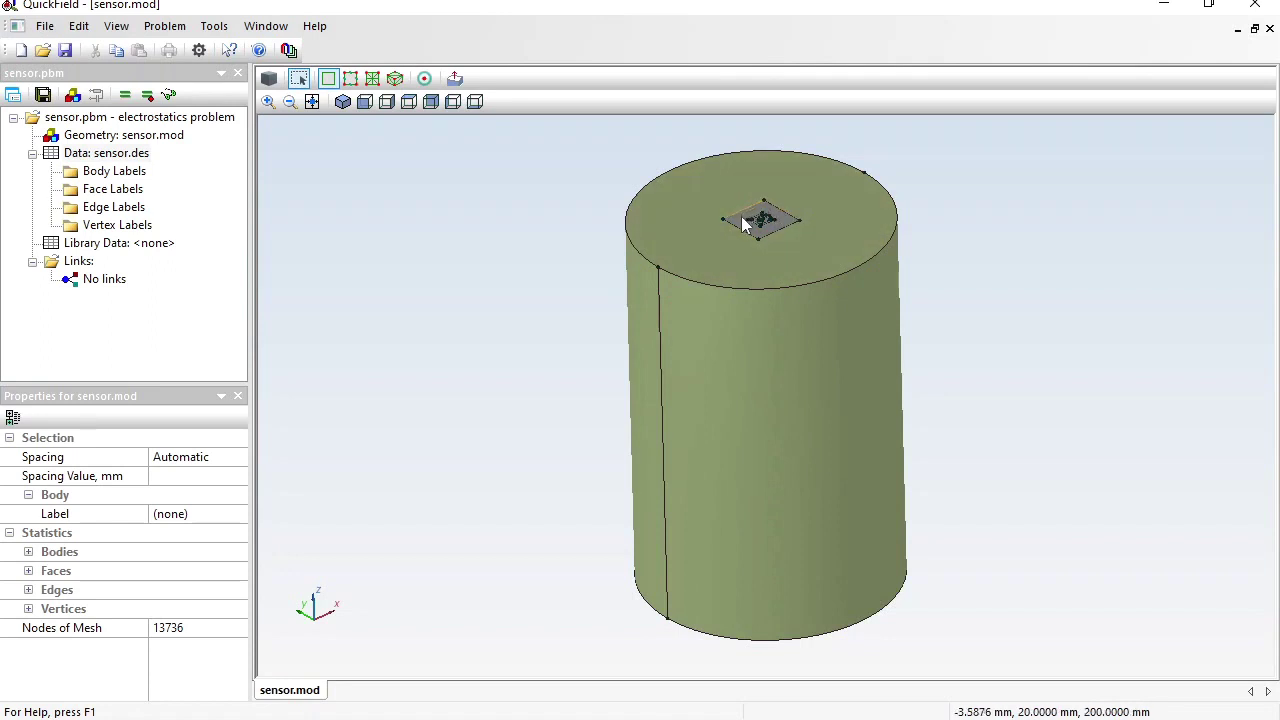
drag(550, 258, 551, 225)
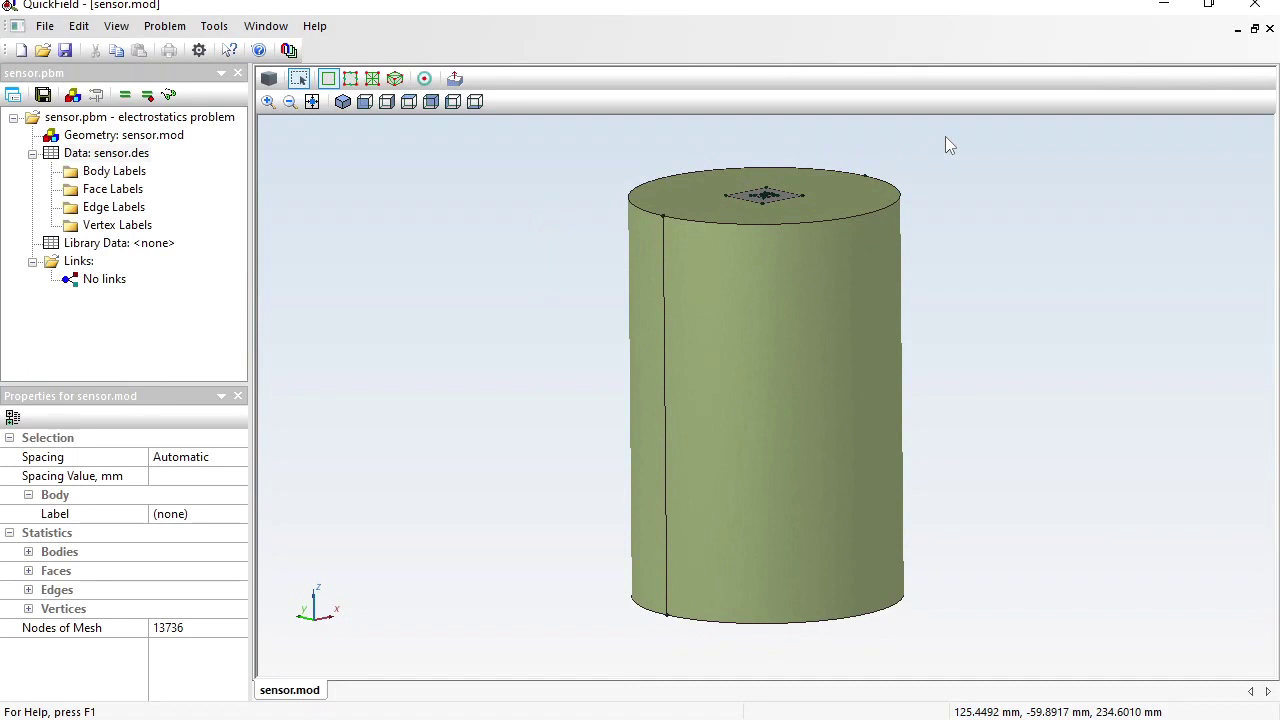
Select all bodies reaching the upper part of the outer cylinder and label them air
drag(945, 137, 587, 234)
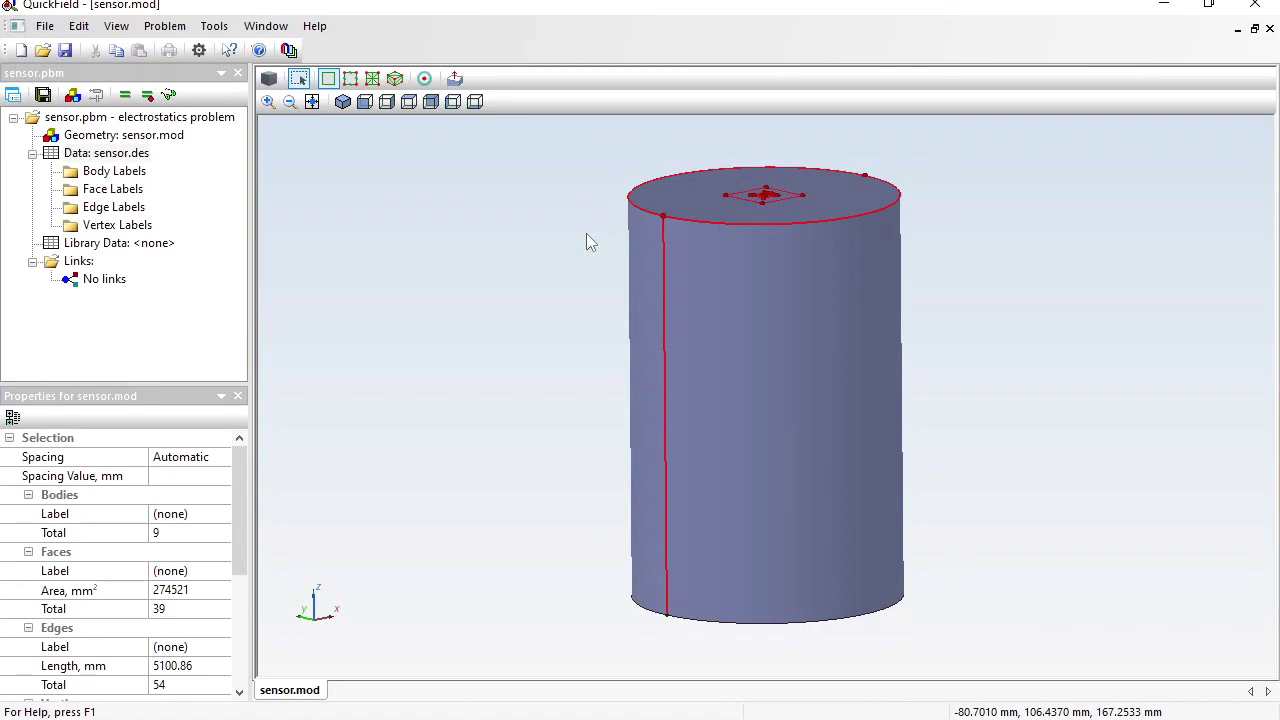
click(186, 514)
text(air)
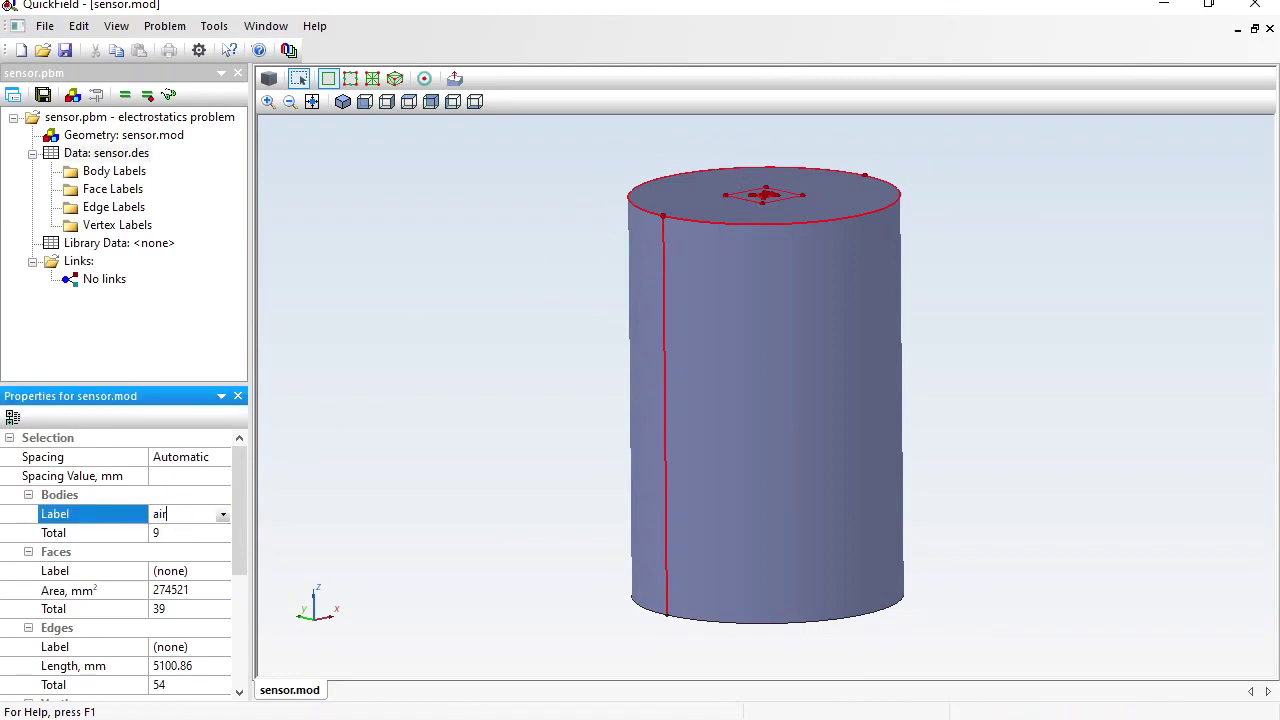
key(Return)
Hide the selected air bodies in the 3D view to expose the inner geometry
click(795, 294)
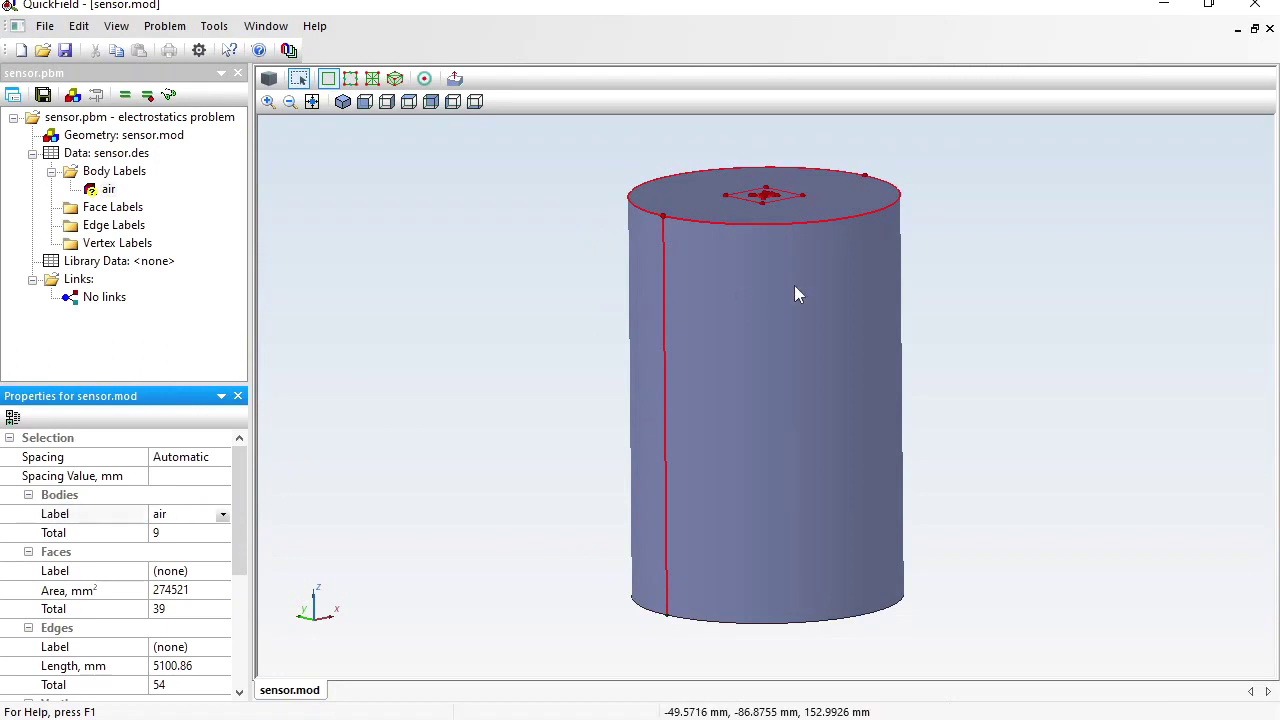
right_click(795, 288)
click(887, 449)
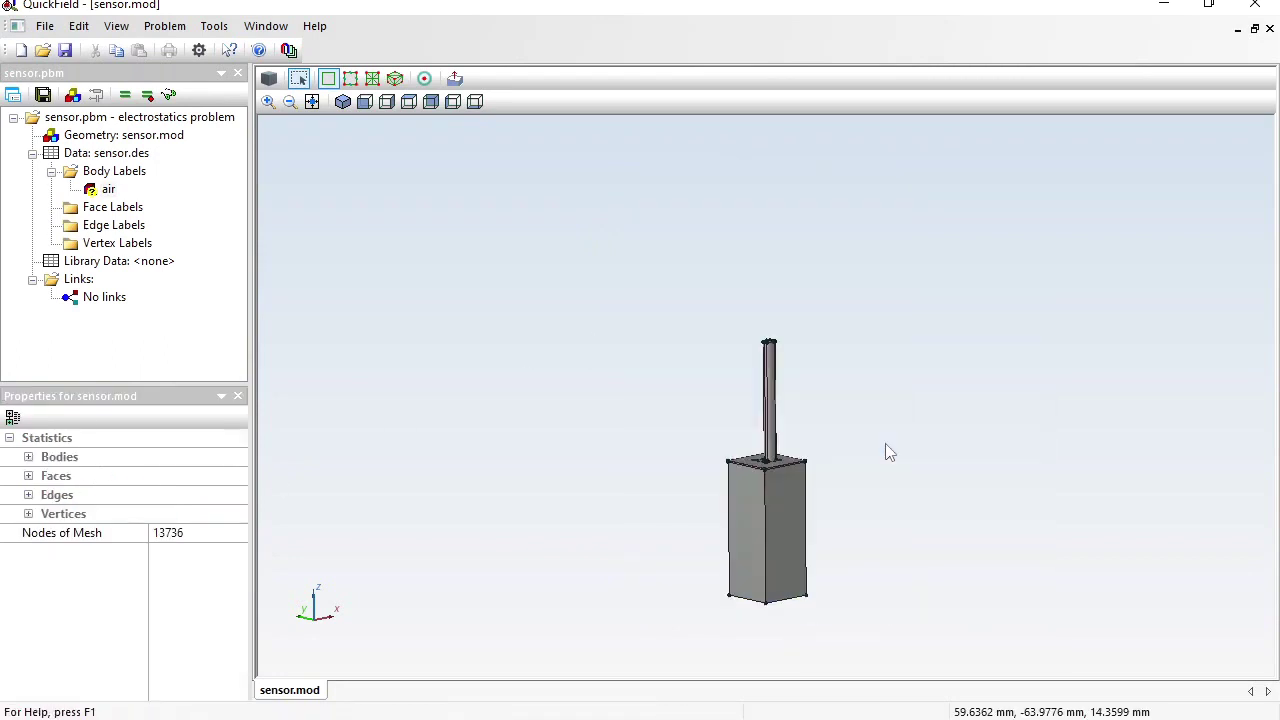
Select all bodies of the tall block below the plate, label them air, and hide them
drag(844, 496, 674, 623)
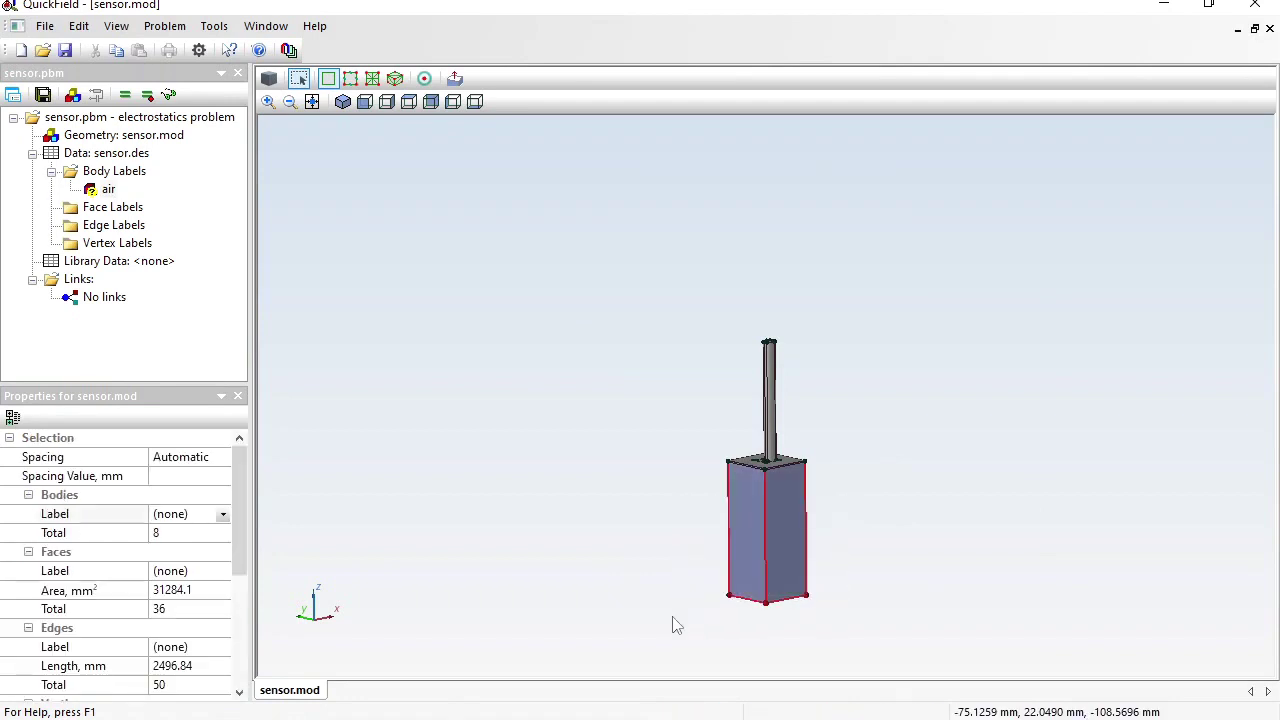
click(223, 515)
click(185, 546)
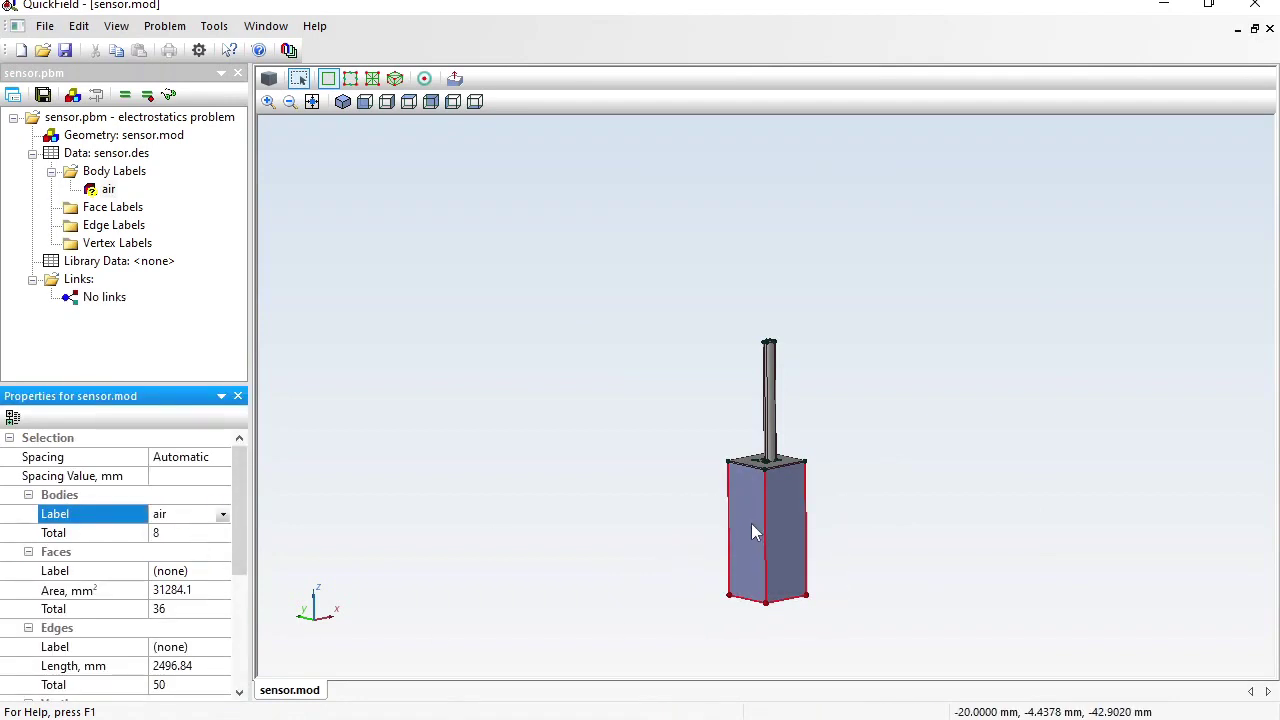
right_click(751, 524)
click(808, 320)
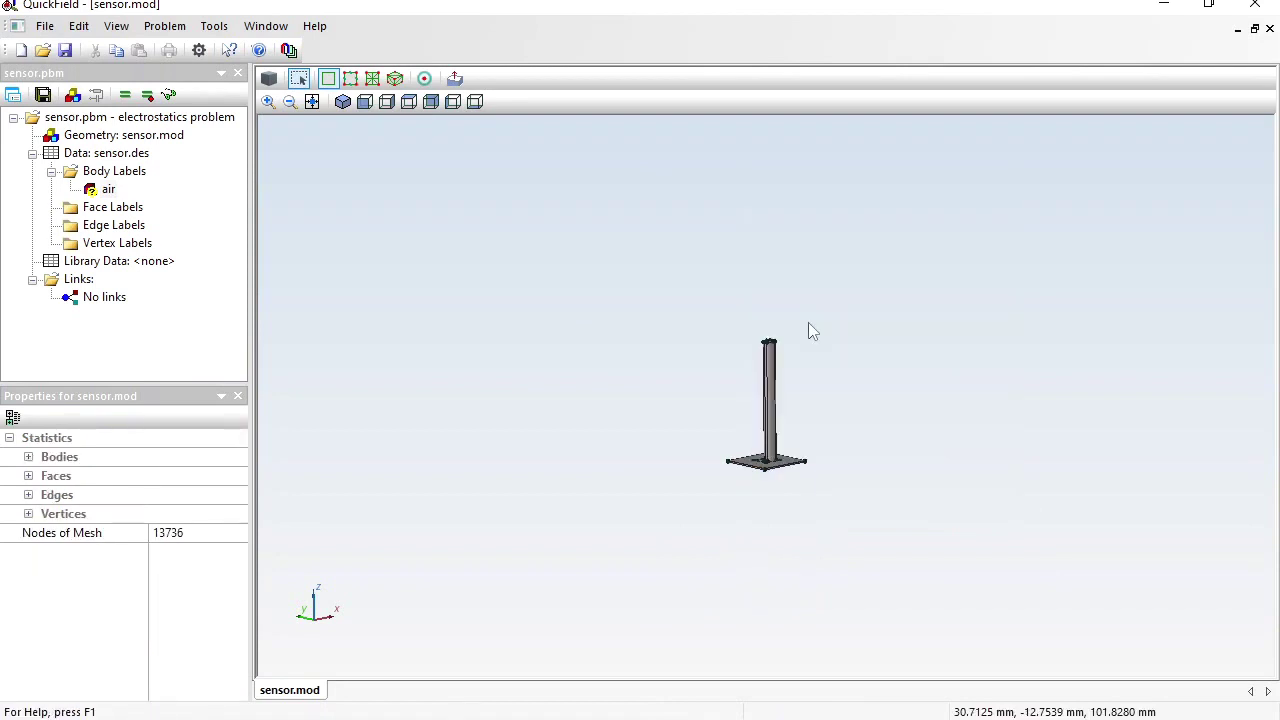
Select all bodies of the cylinder standing on the plate, label them finger, and hide them
click(268, 101)
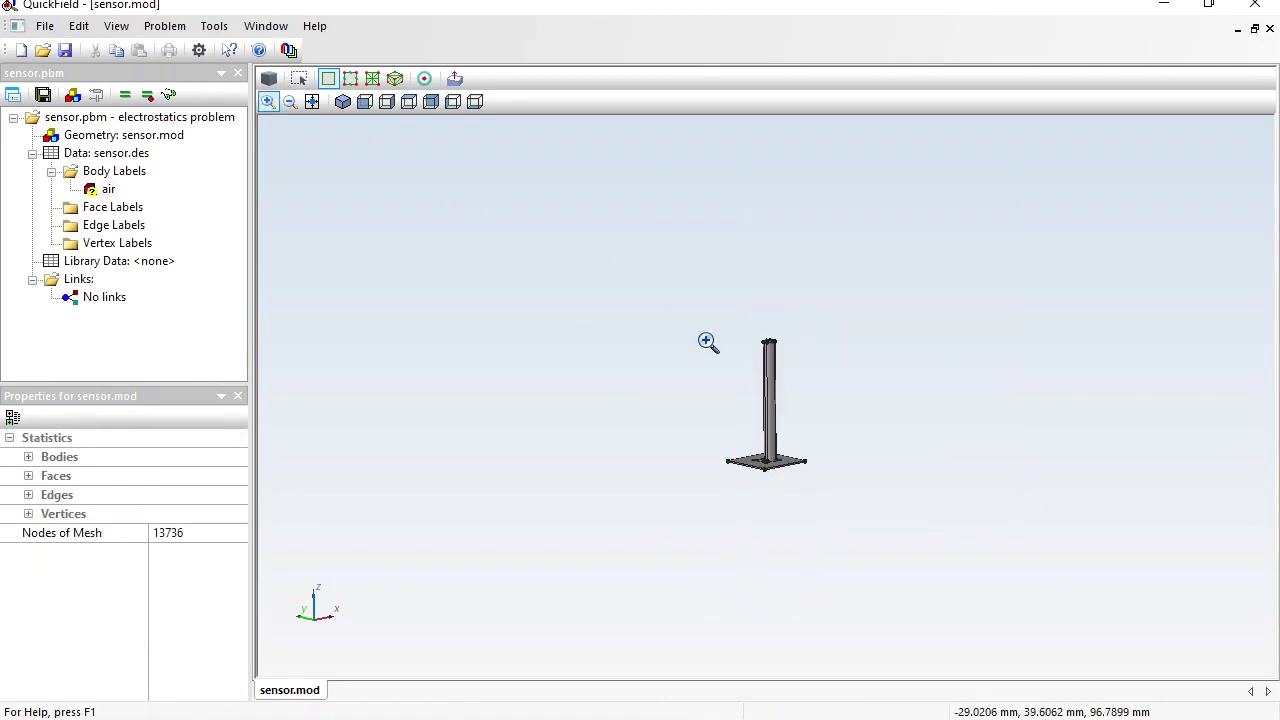
drag(717, 425, 822, 494)
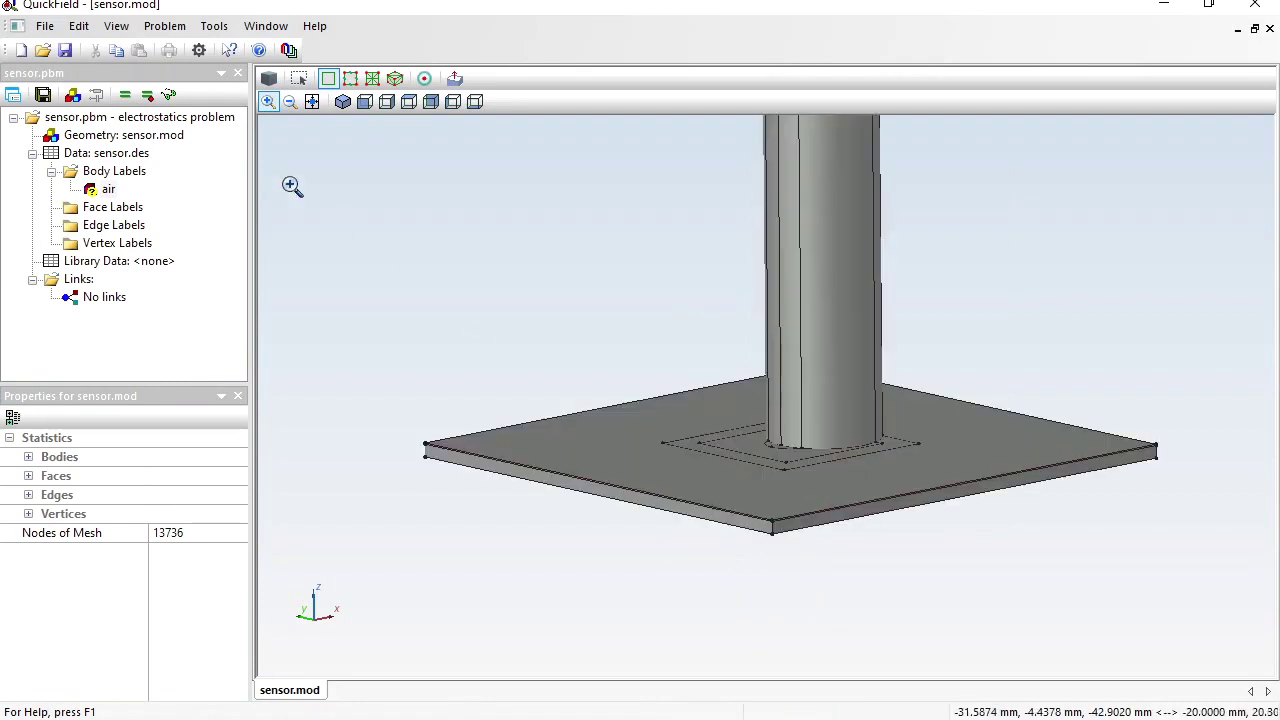
click(298, 78)
drag(914, 170, 730, 273)
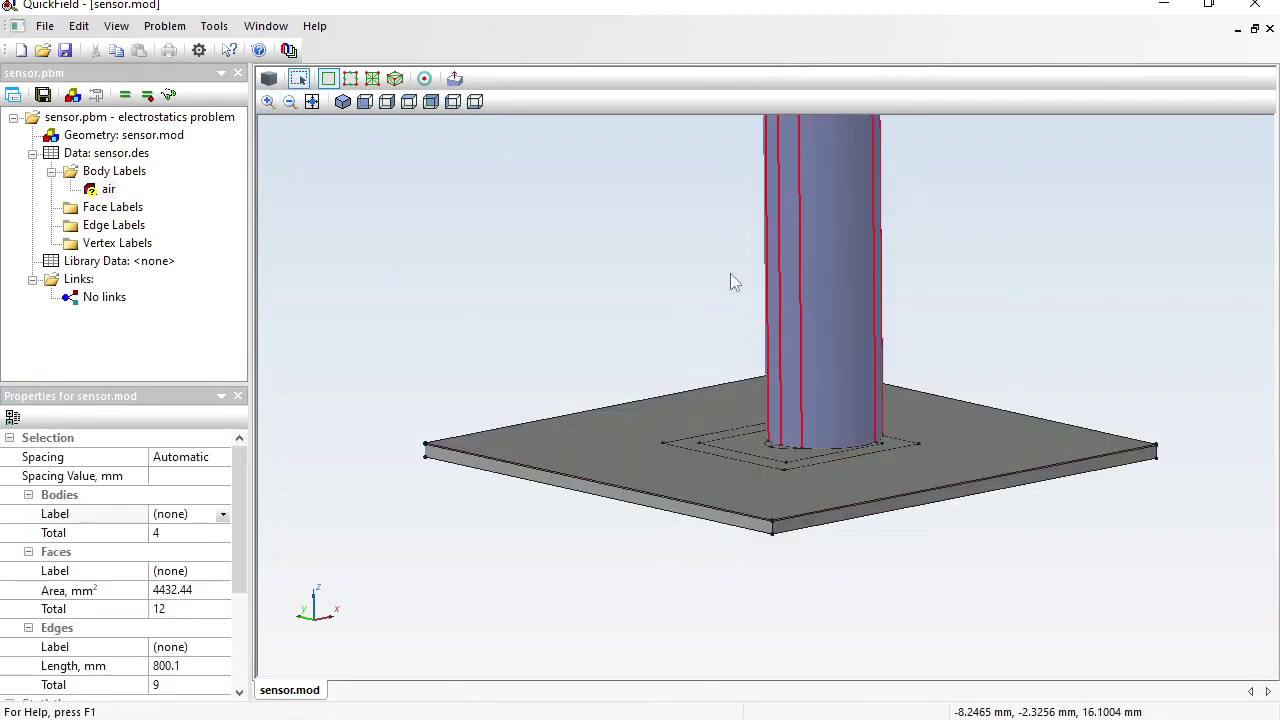
click(189, 513)
text(finger)
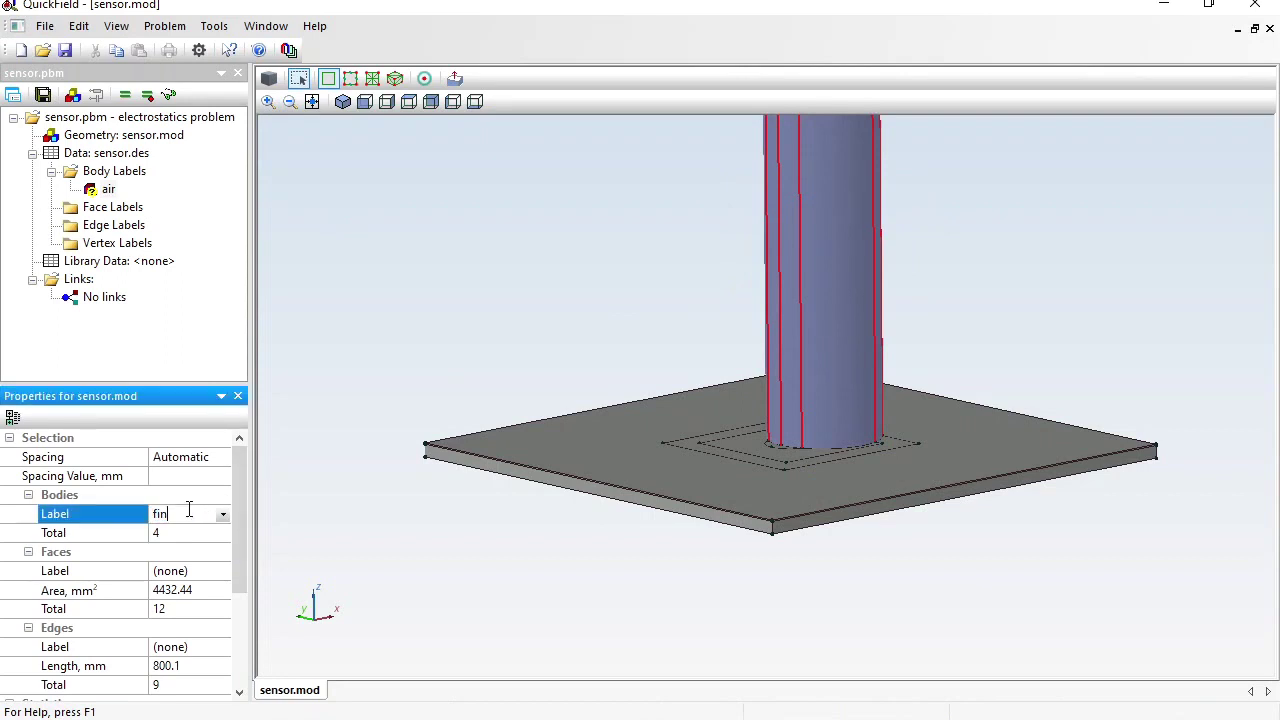
key(Return)
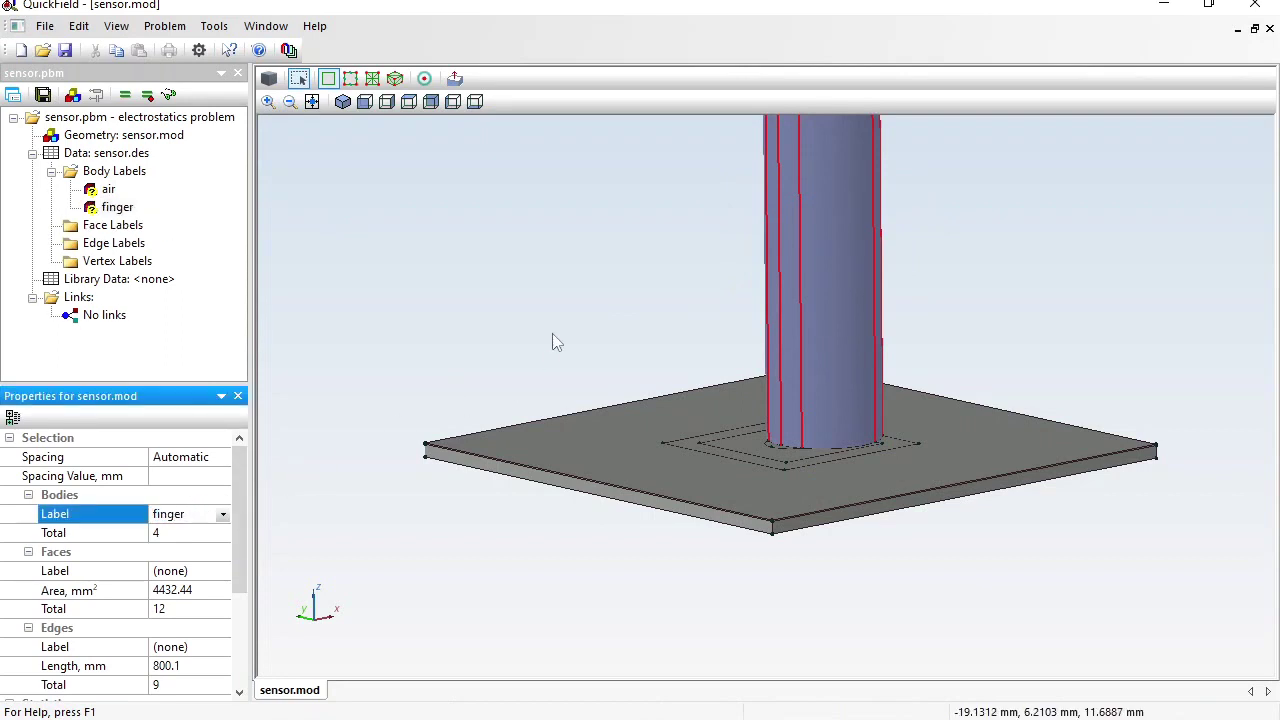
right_click(825, 202)
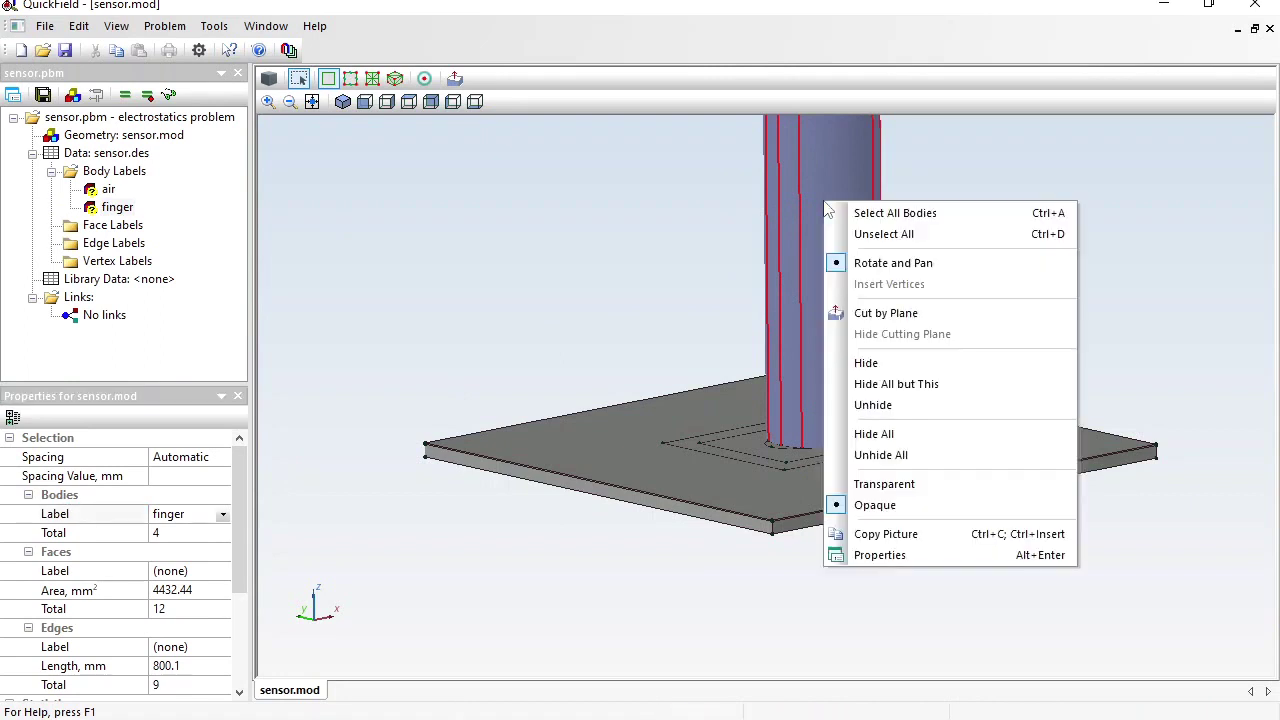
click(870, 363)
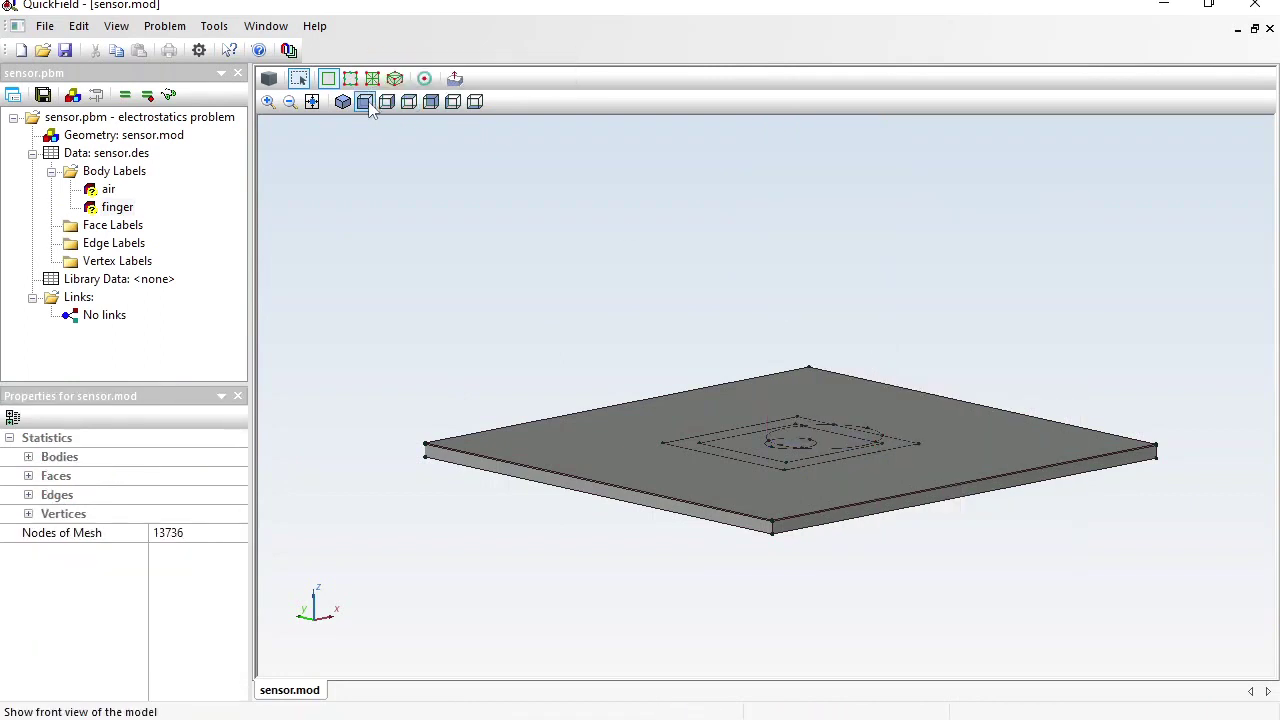
Select the bodies of the plate's thick lower layer in a side view, label them dielectric, and hide them
click(409, 102)
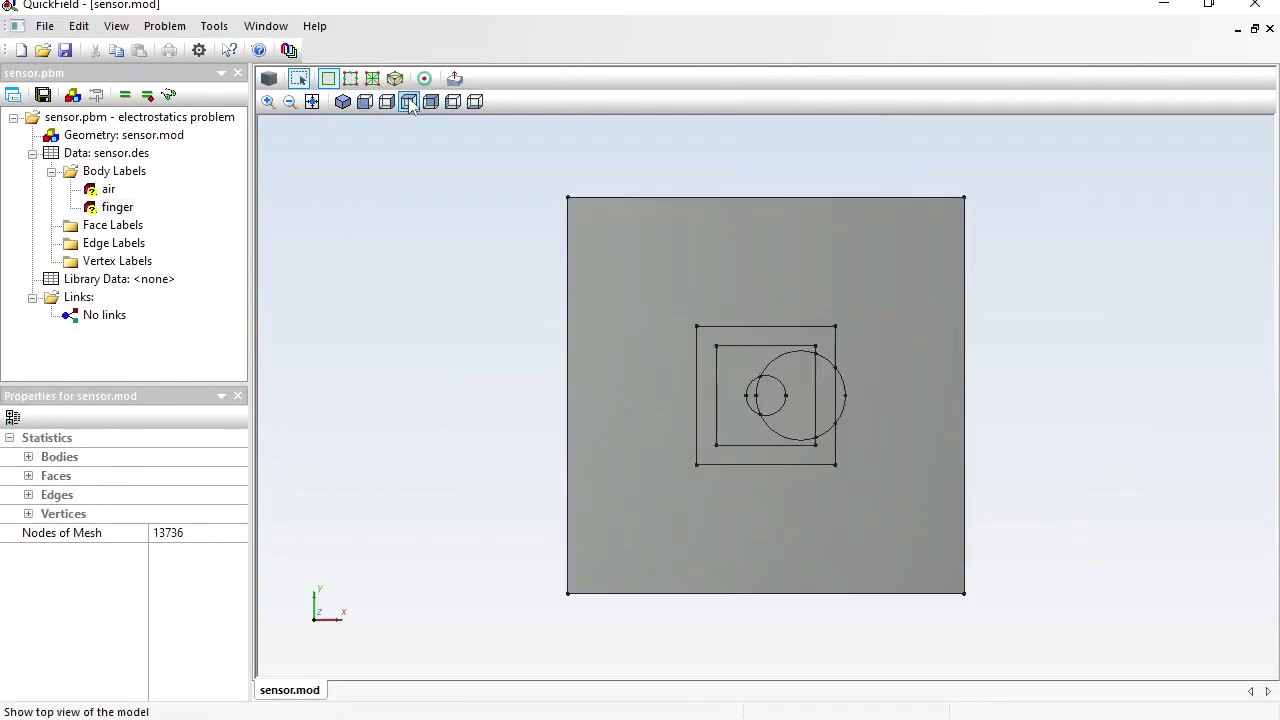
click(431, 101)
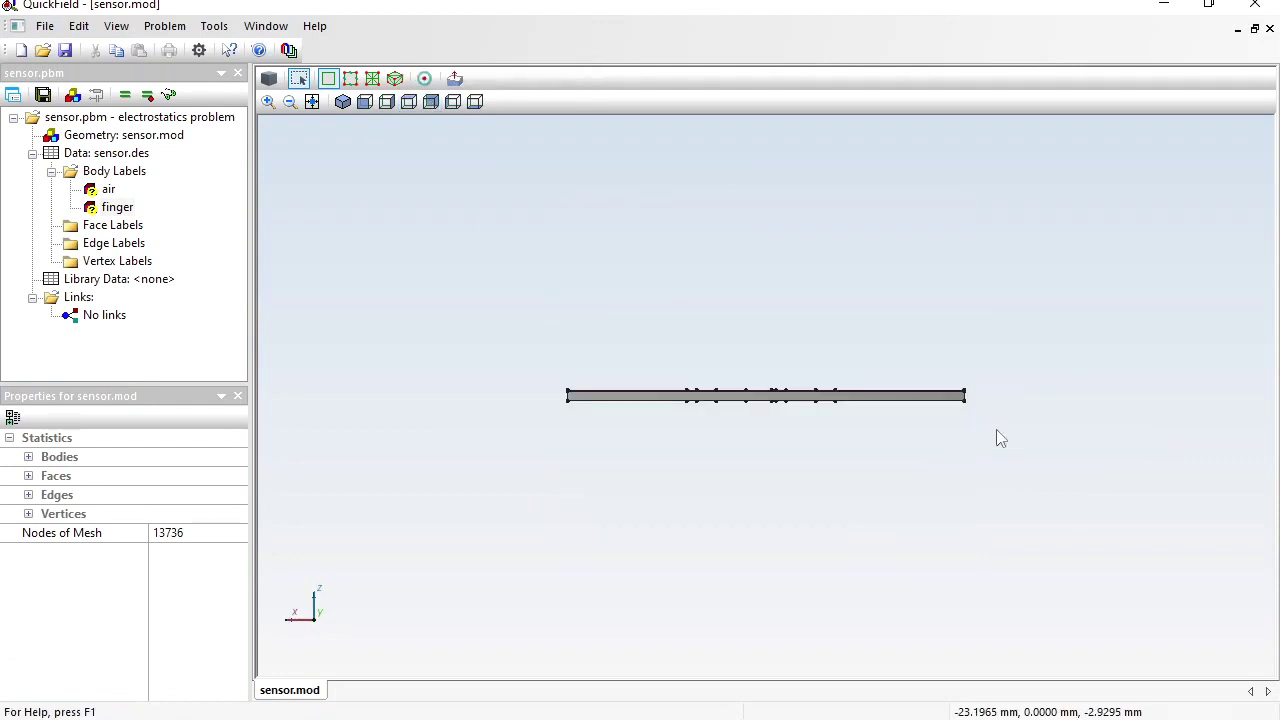
drag(997, 431, 536, 400)
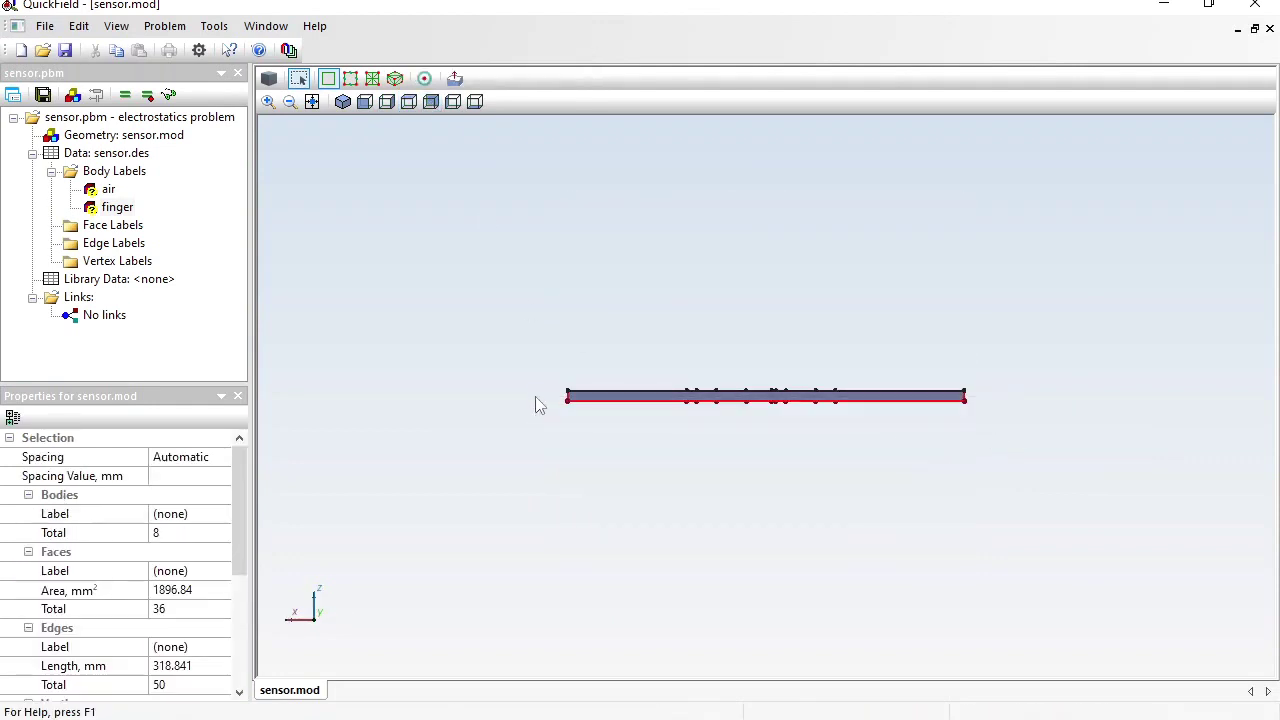
click(205, 514)
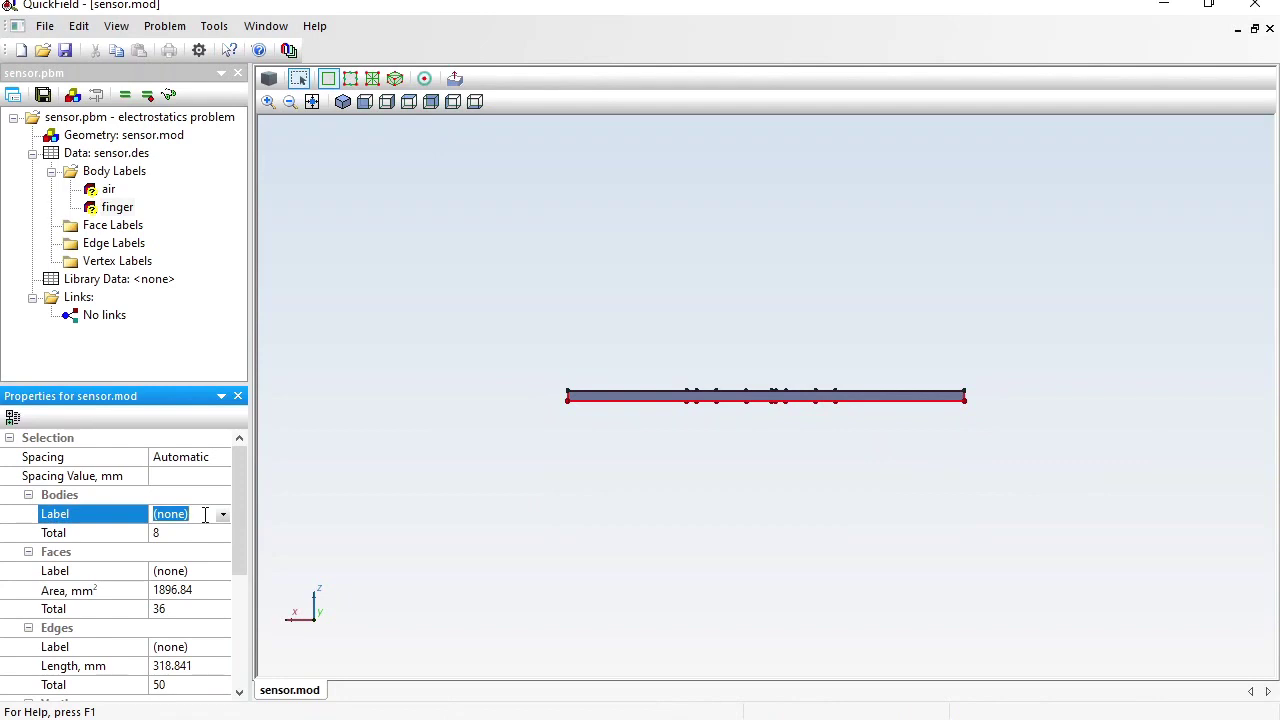
text(dielectric)
key(Return)
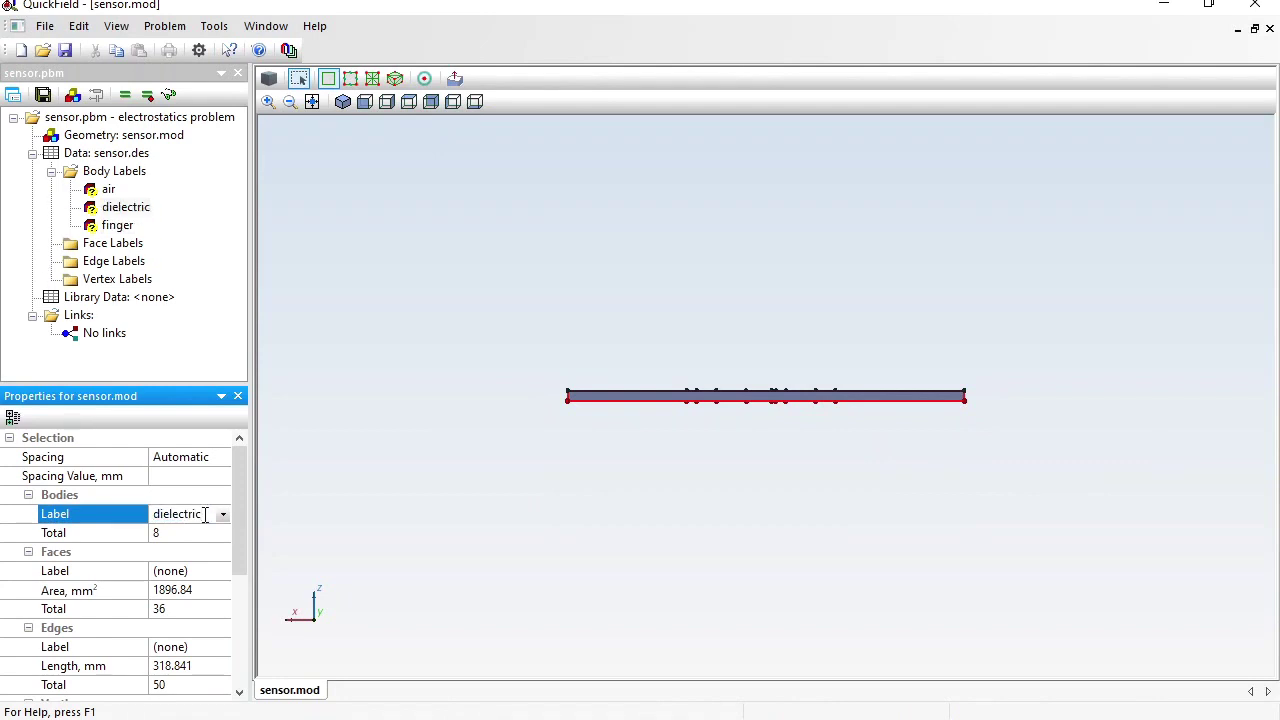
right_click(592, 399)
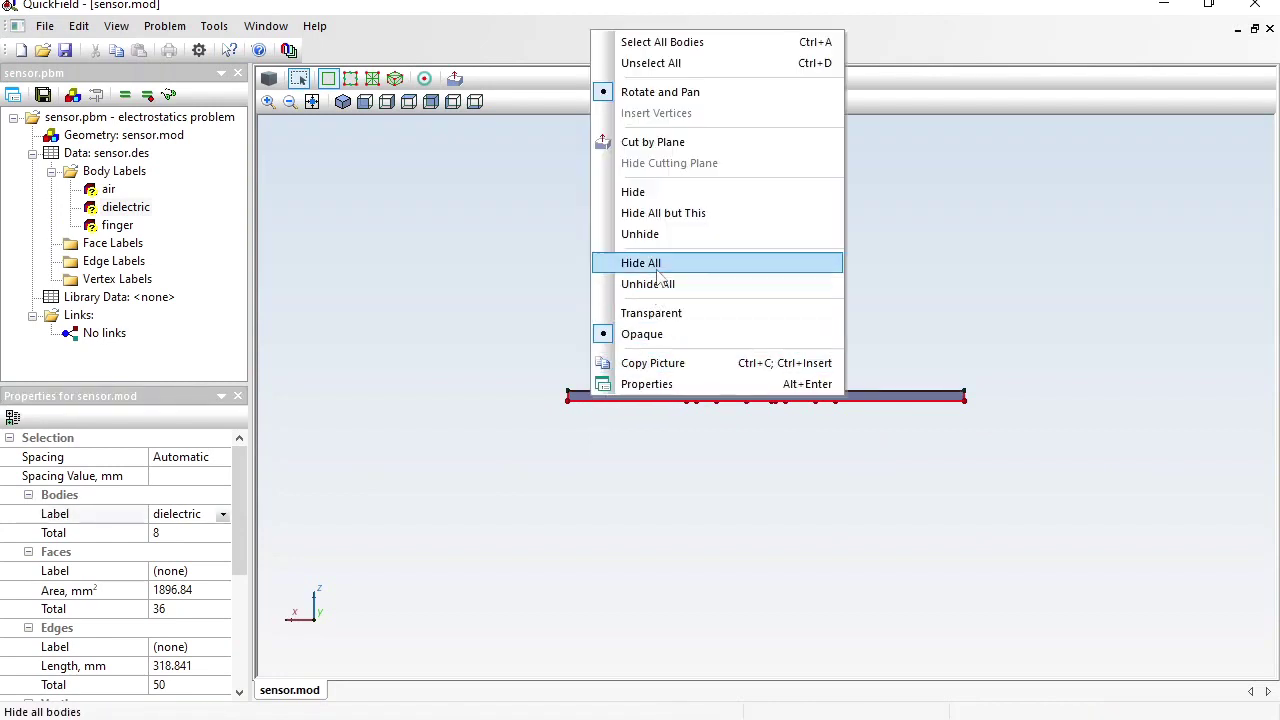
click(648, 193)
Select all bodies of the remaining thin layer and label them coating
drag(989, 352, 448, 496)
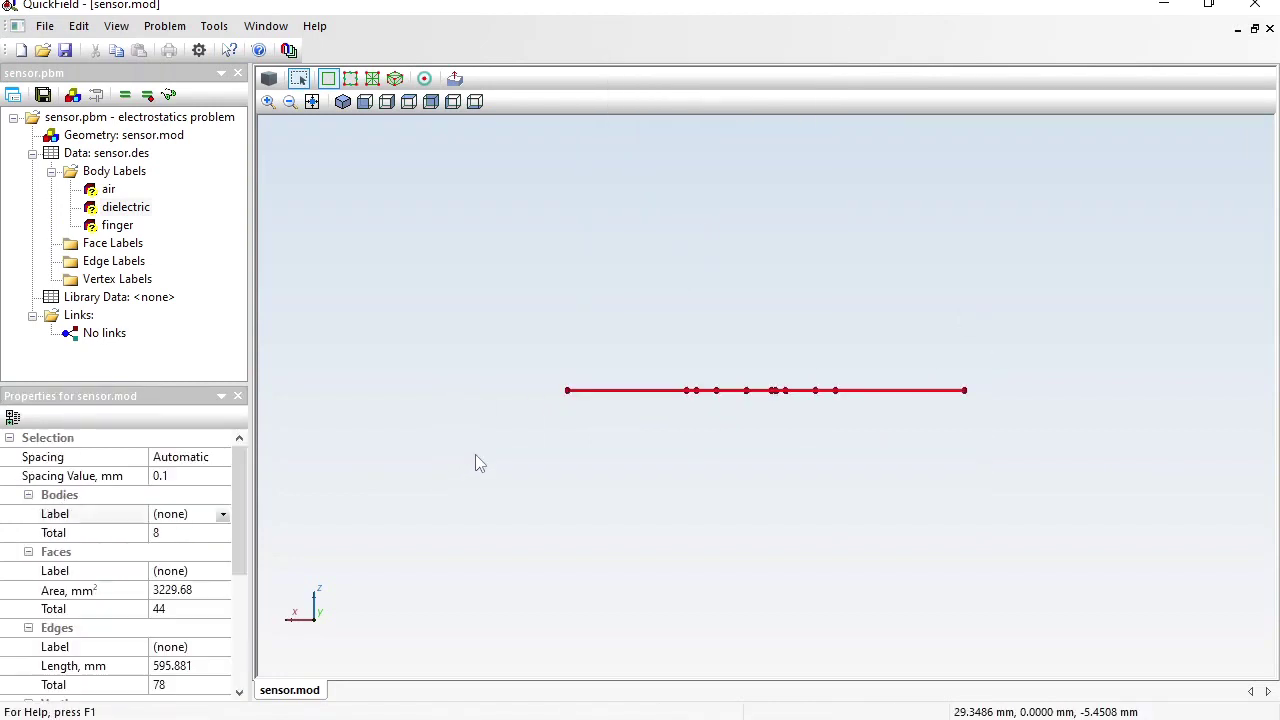
click(197, 514)
text(coating)
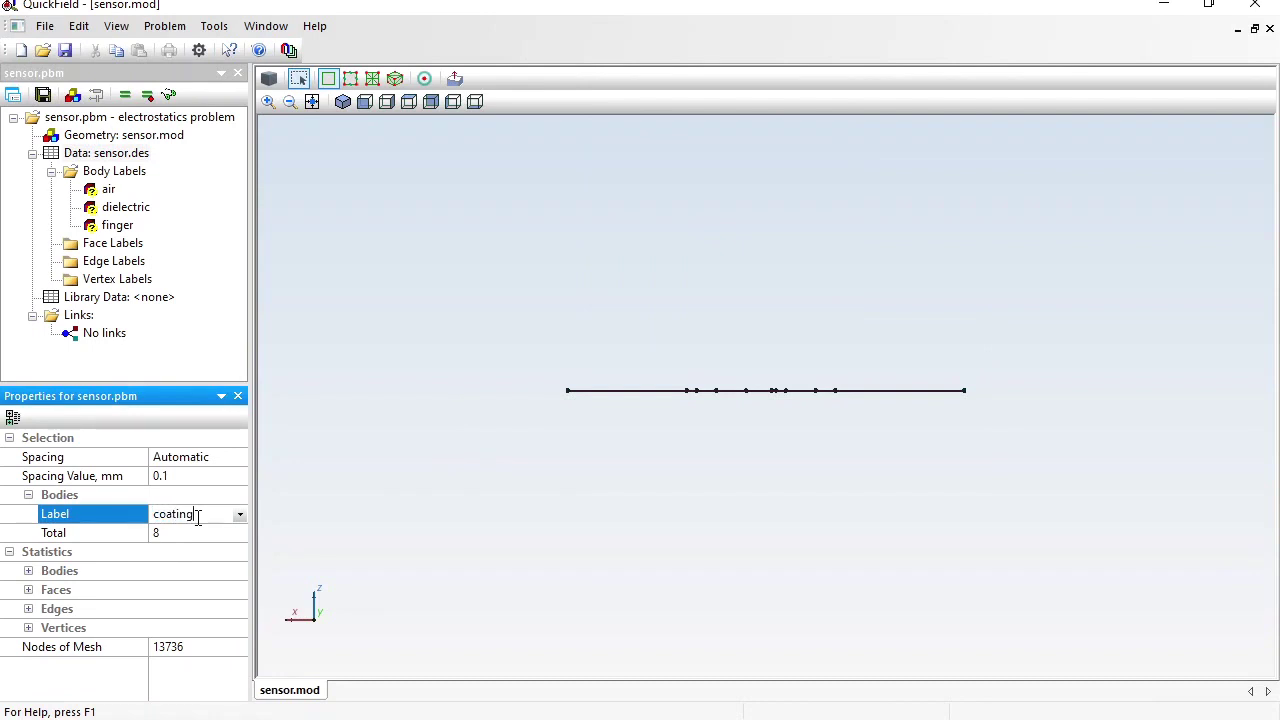
key(Return)
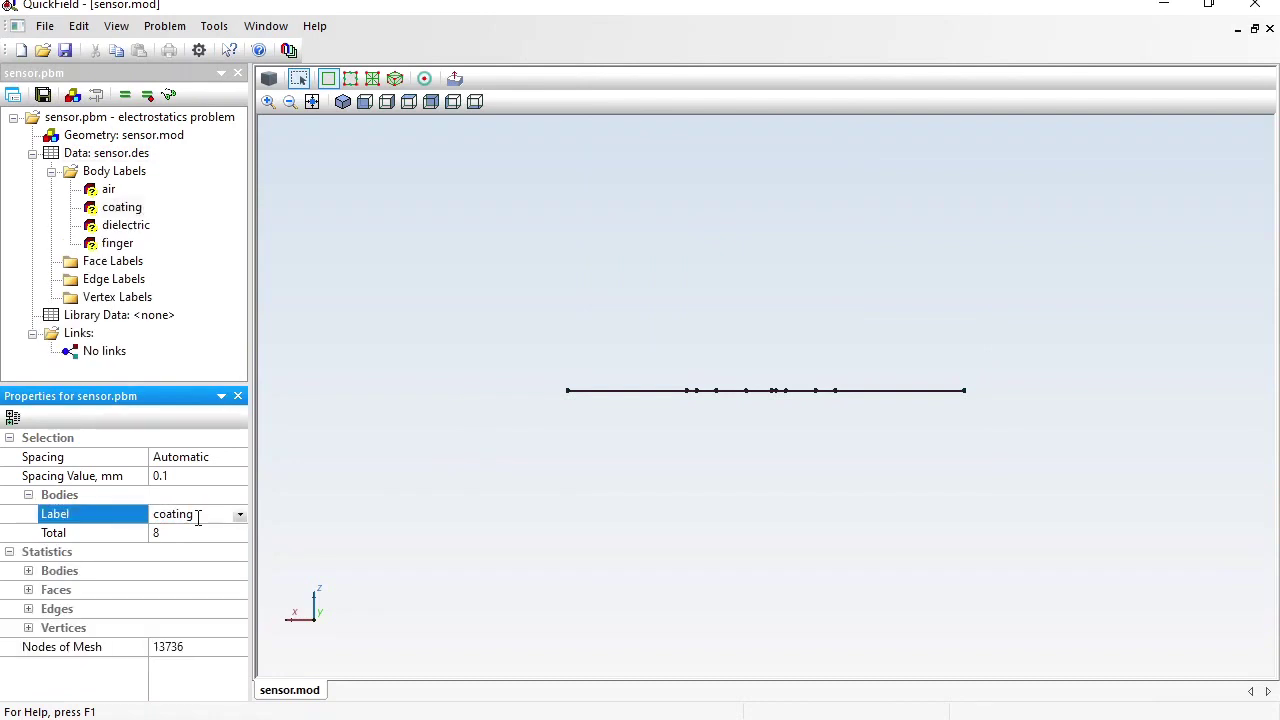
Set the relative electric permittivity to 1 for the air body label and 4 for the coating body label
double_click(105, 192)
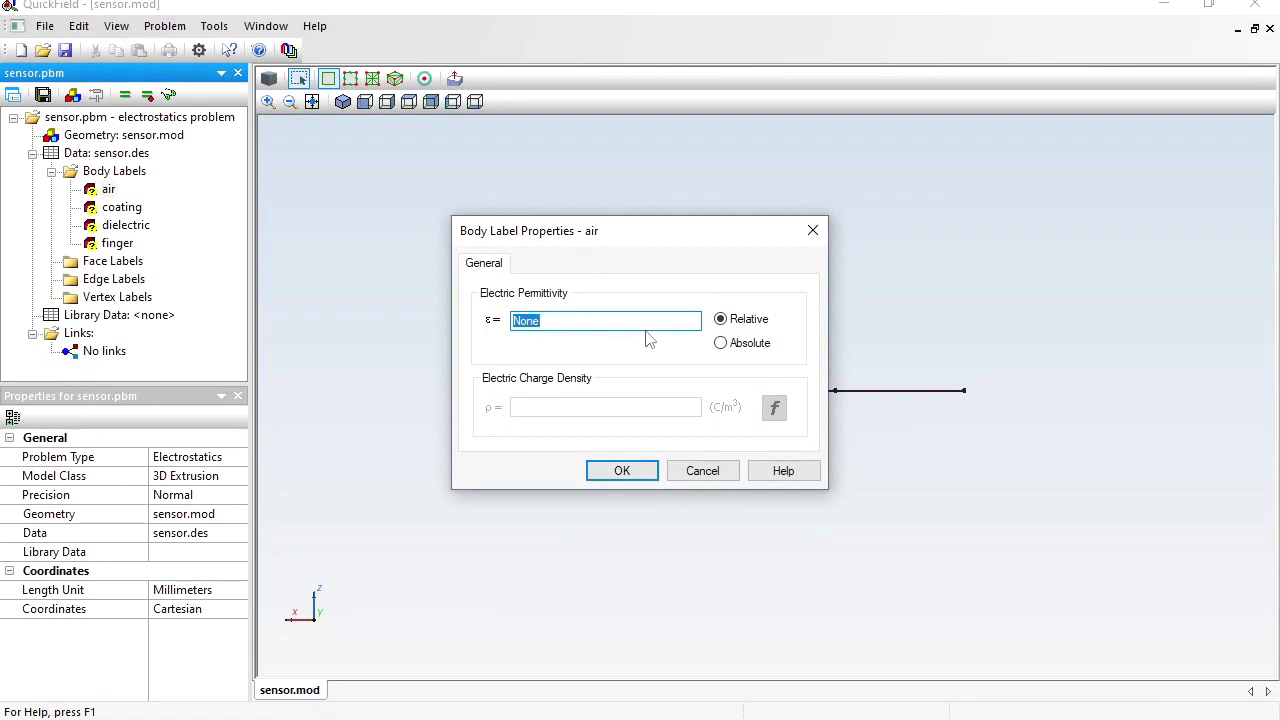
text(1)
key(Return)
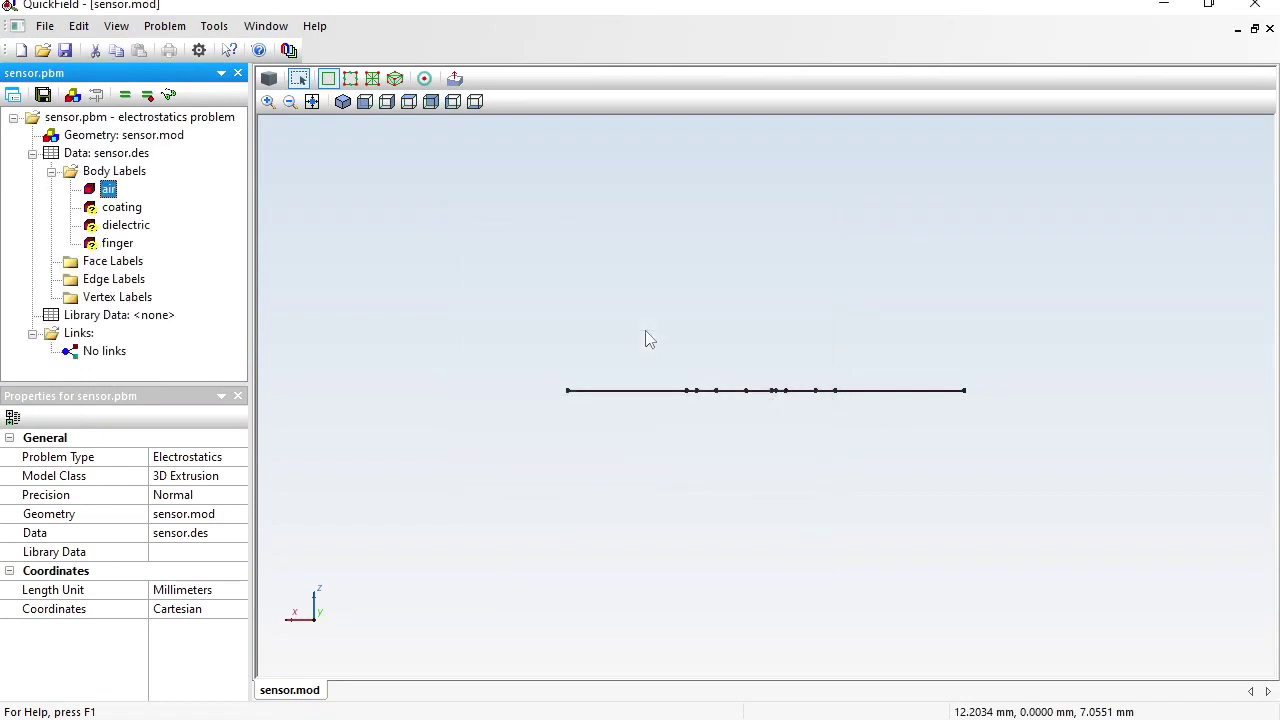
double_click(122, 208)
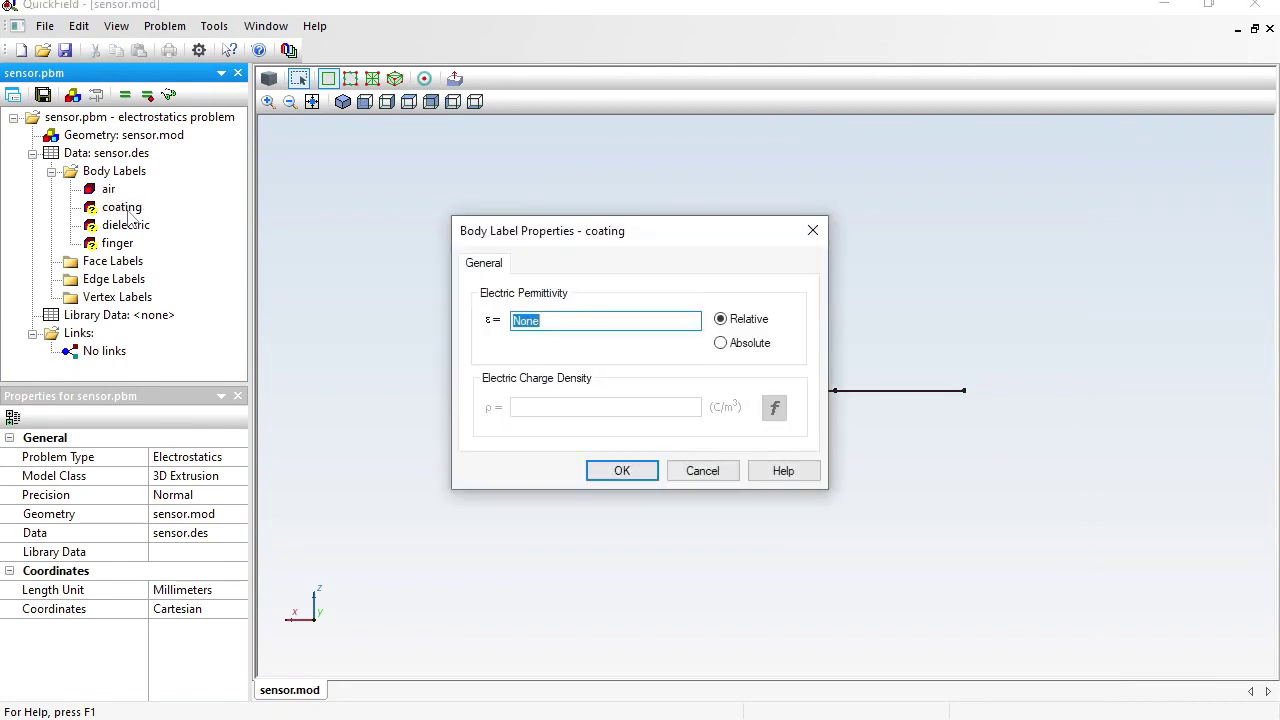
text(4)
key(Return)
Define the relative electric permittivity of the dielectric body label
click(129, 218)
double_click(130, 218)
text(4.)
key(Return)
Accept the finger body label's properties with its electric permittivity left at None
key(Down)
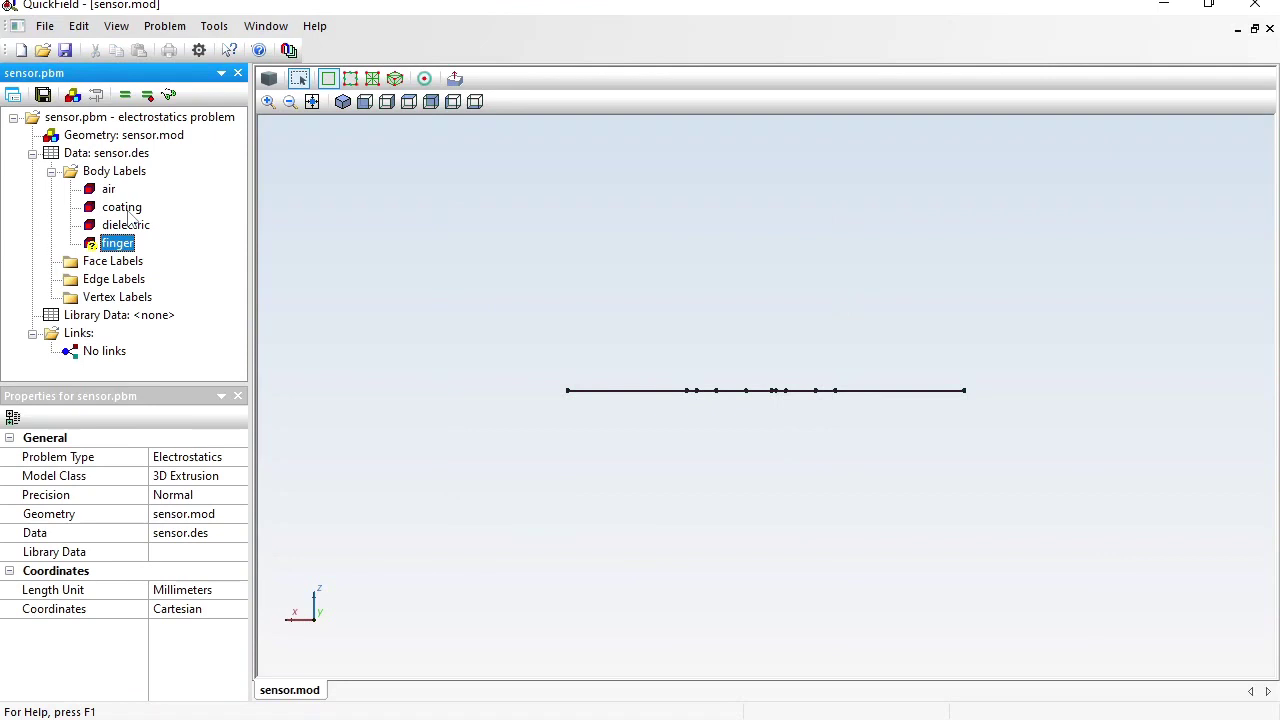
key(Return)
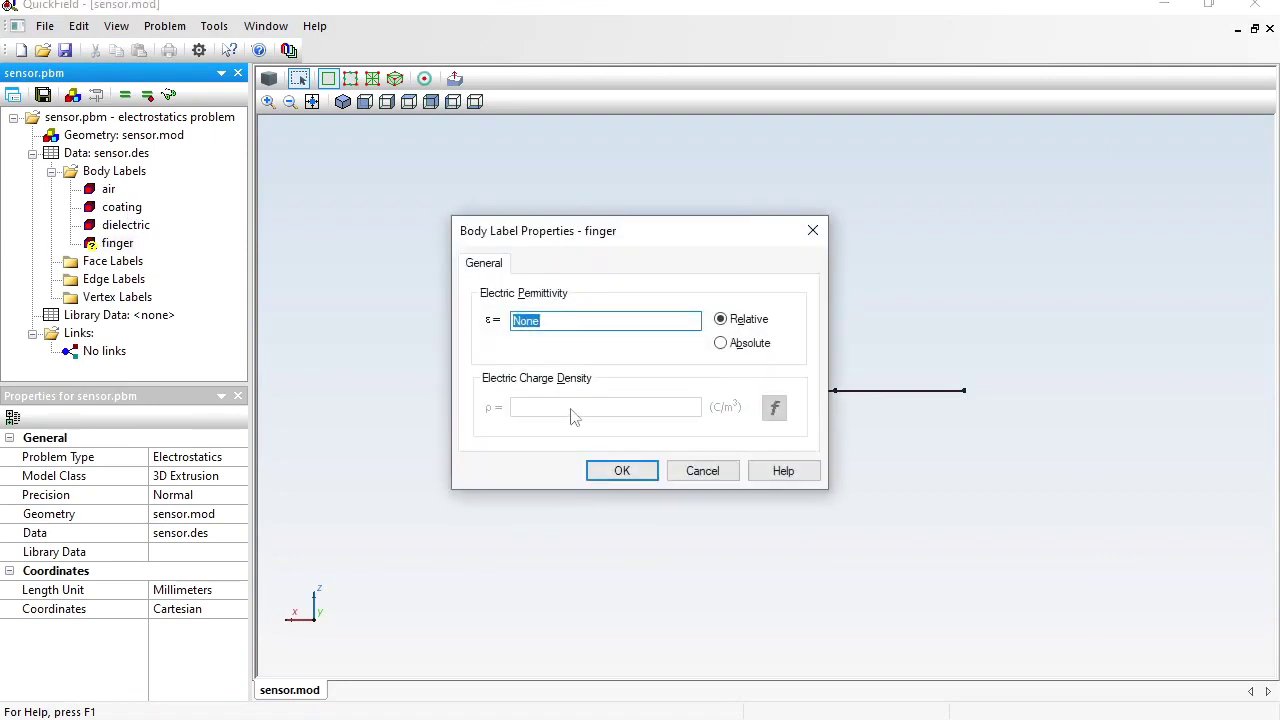
click(612, 472)
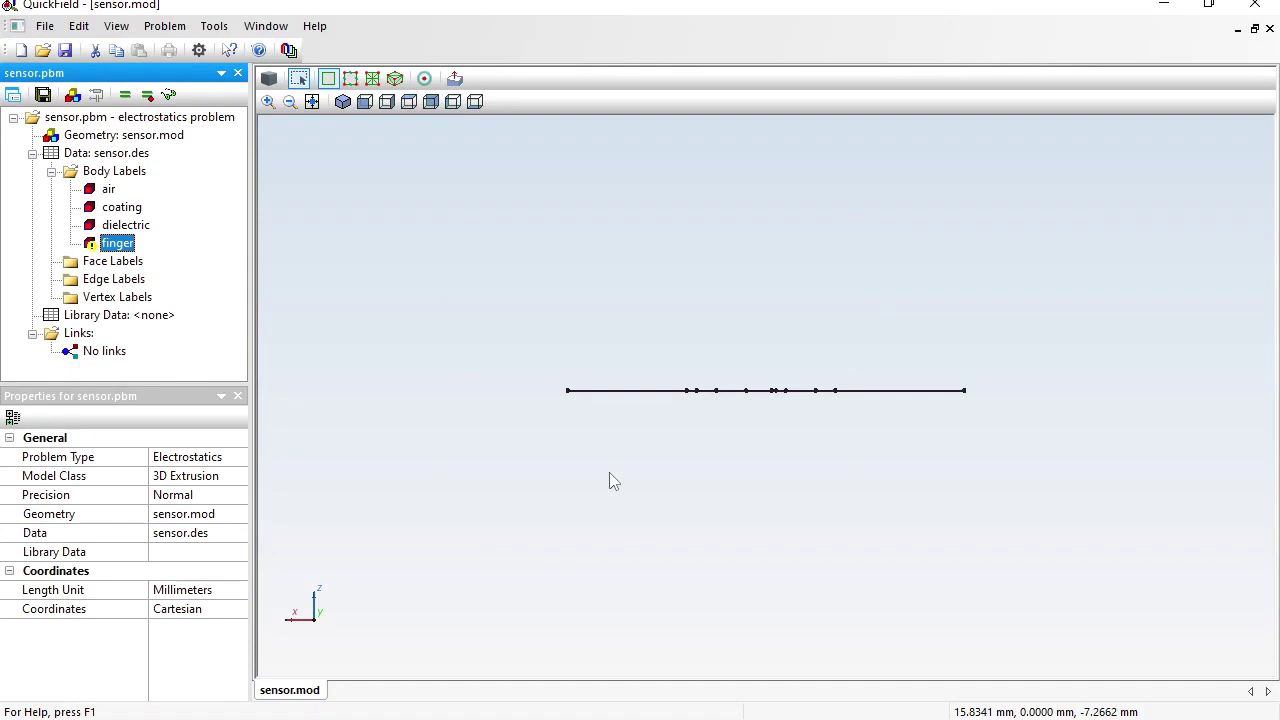
Display only the bodies labelled finger in the 3D view at their full height
right_click(108, 250)
click(203, 417)
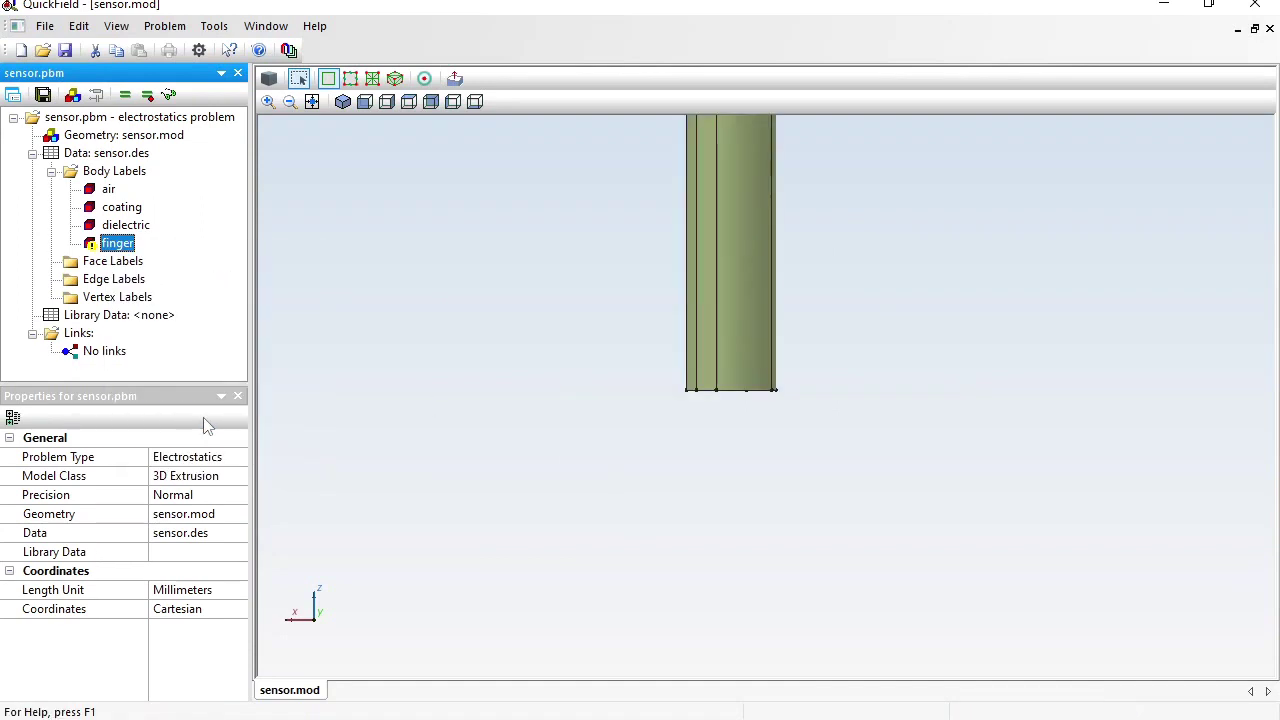
click(312, 101)
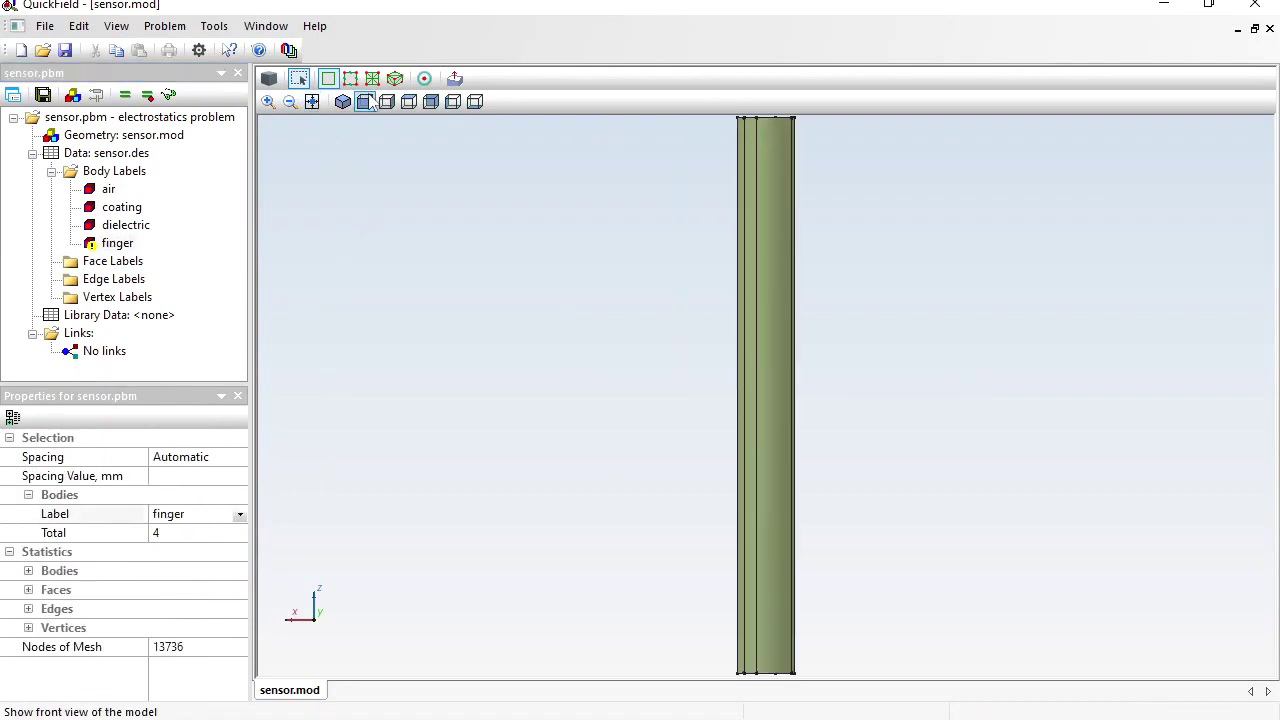
click(290, 101)
Select the whole finger cylinder and assign the face label finger to all its faces
drag(701, 235, 857, 543)
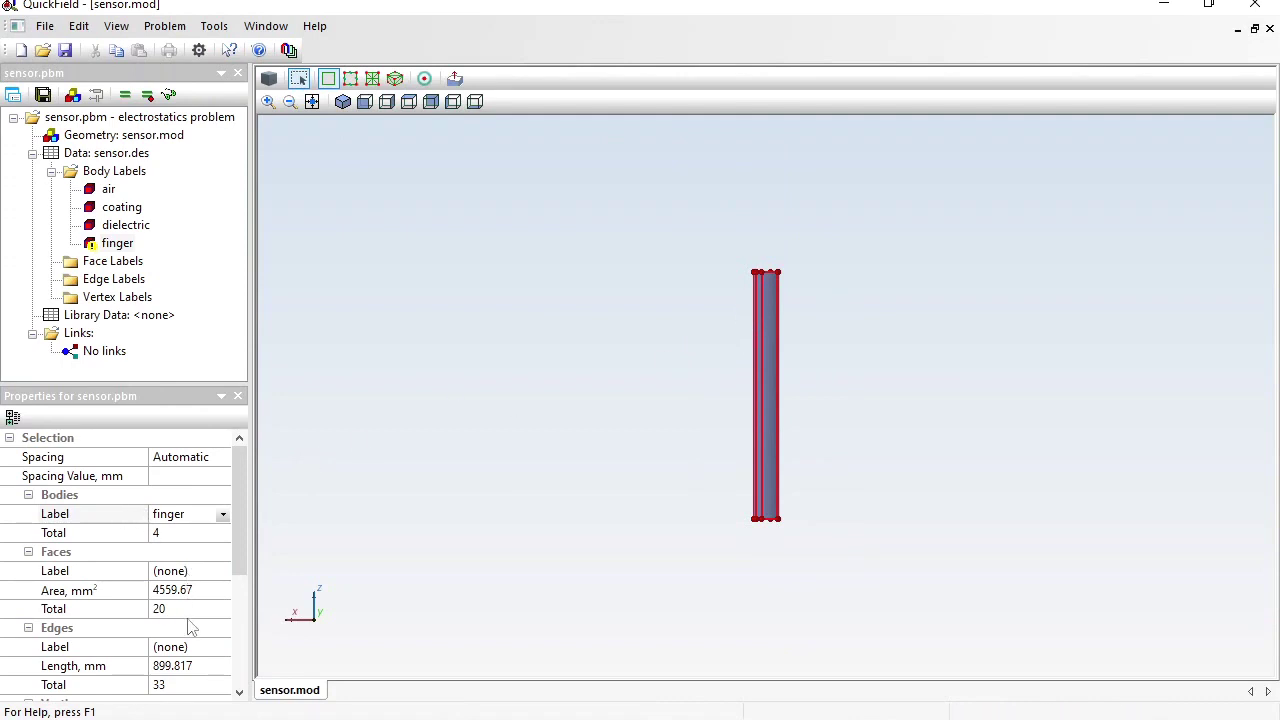
drag(252, 551, 252, 580)
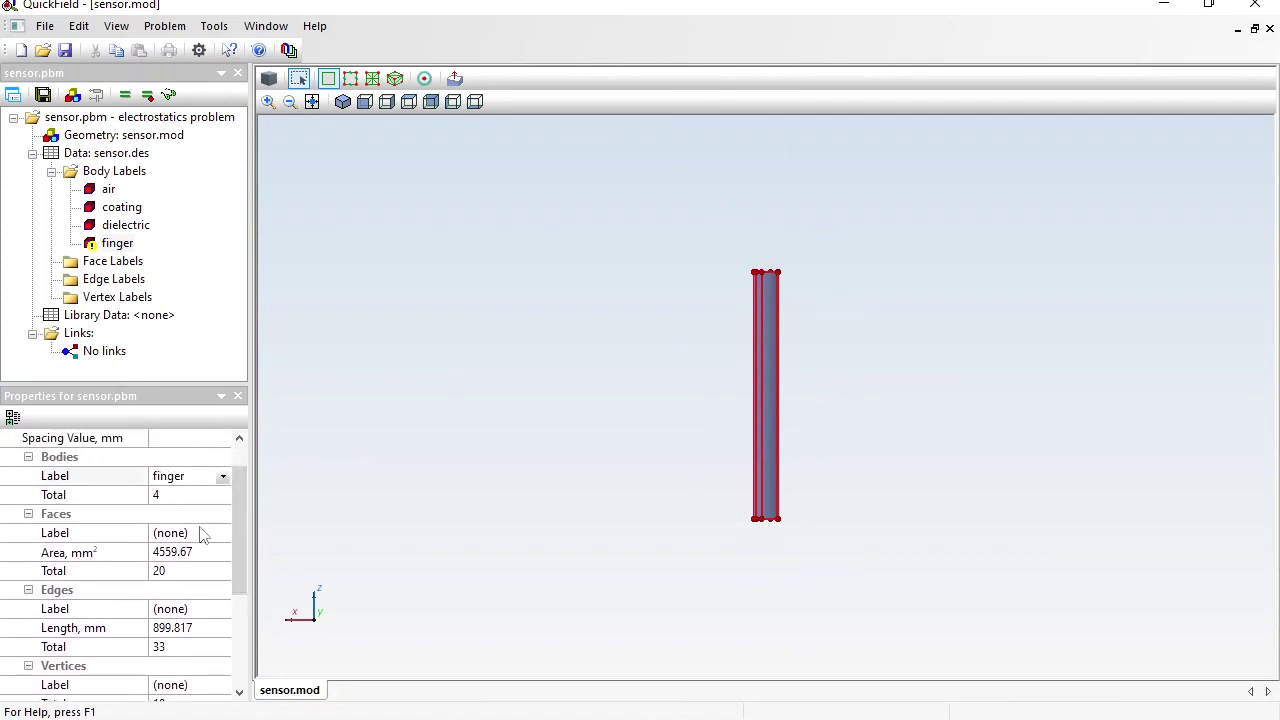
click(203, 535)
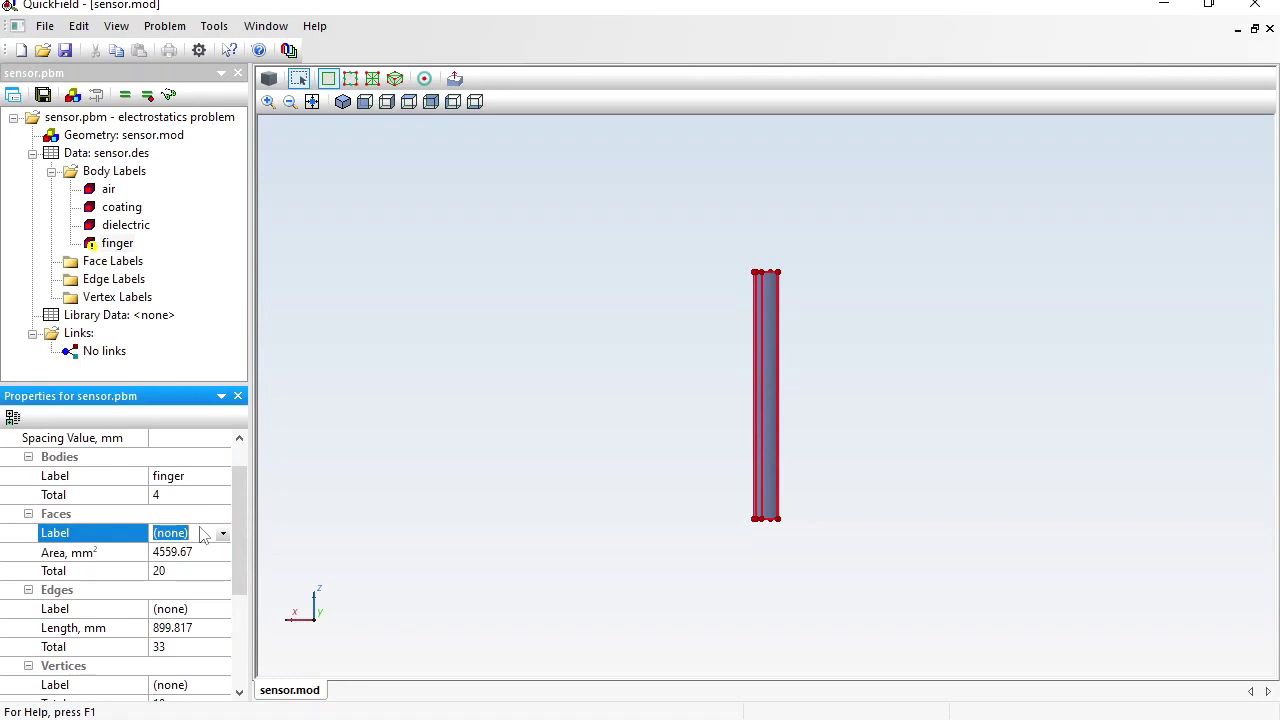
text(fin)
key(Return)
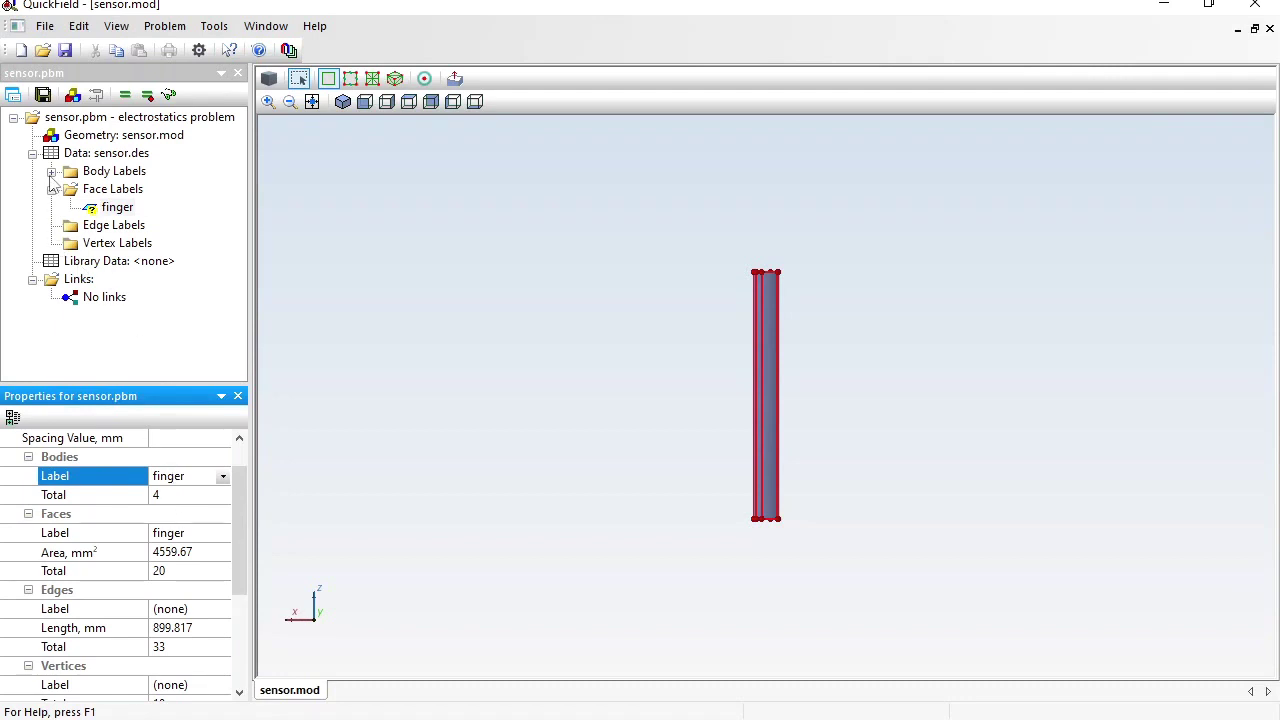
Define the finger face label as a floating conductor with equal voltage
click(51, 172)
click(116, 244)
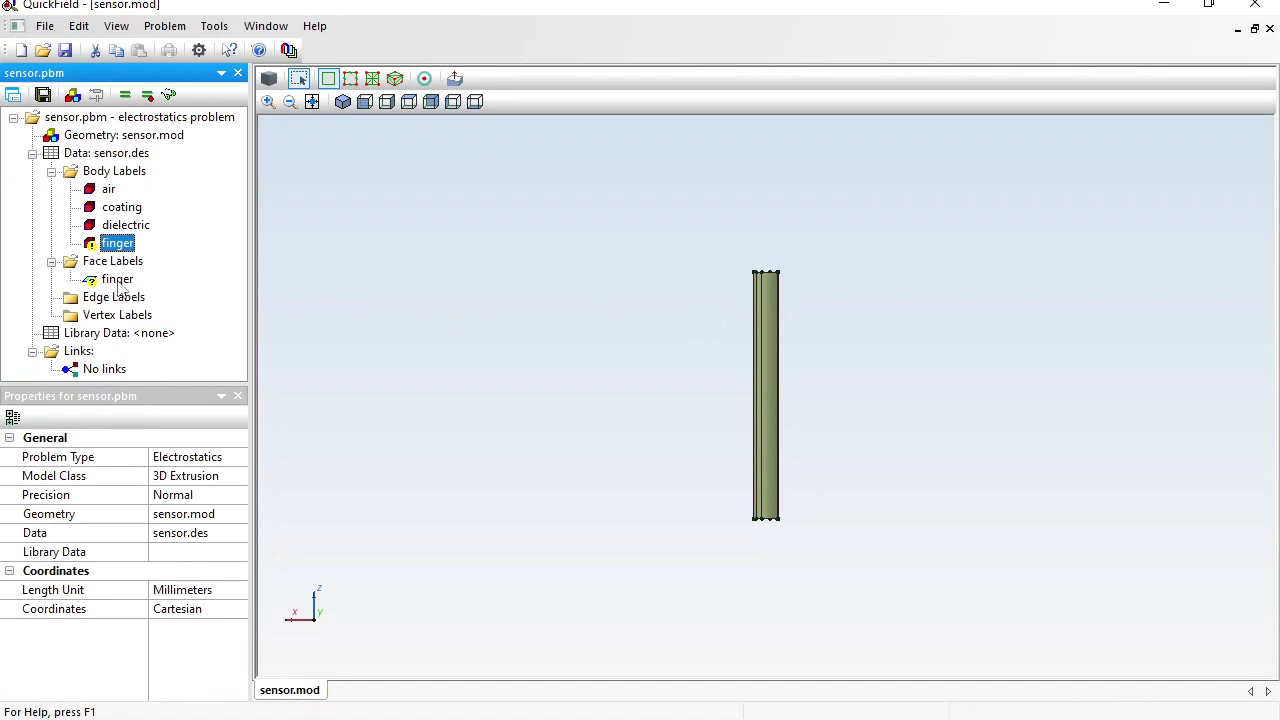
click(117, 282)
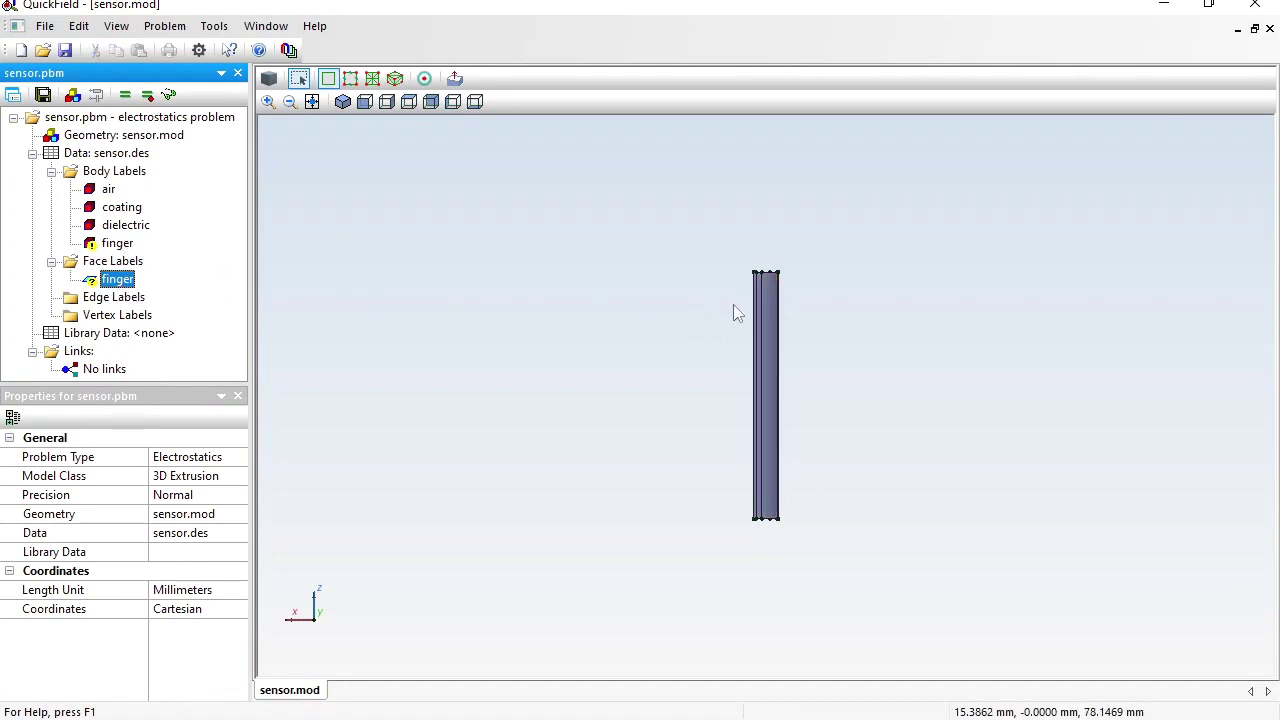
double_click(115, 284)
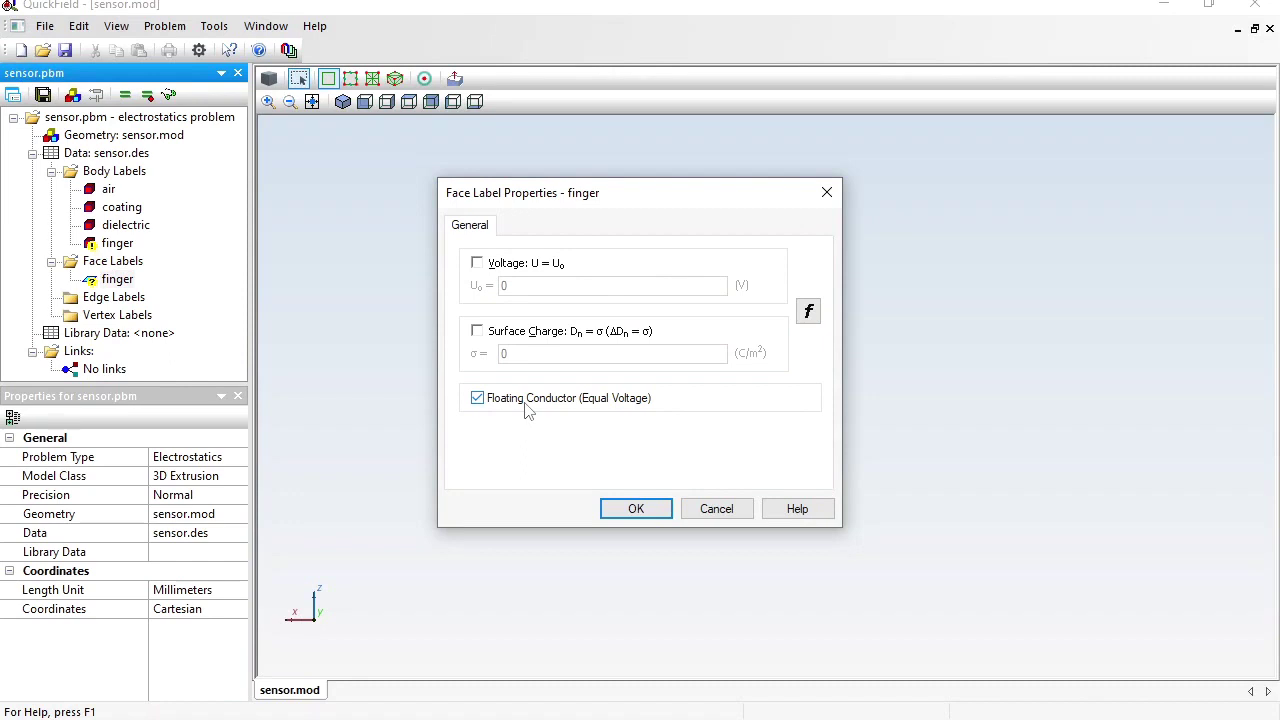
click(632, 510)
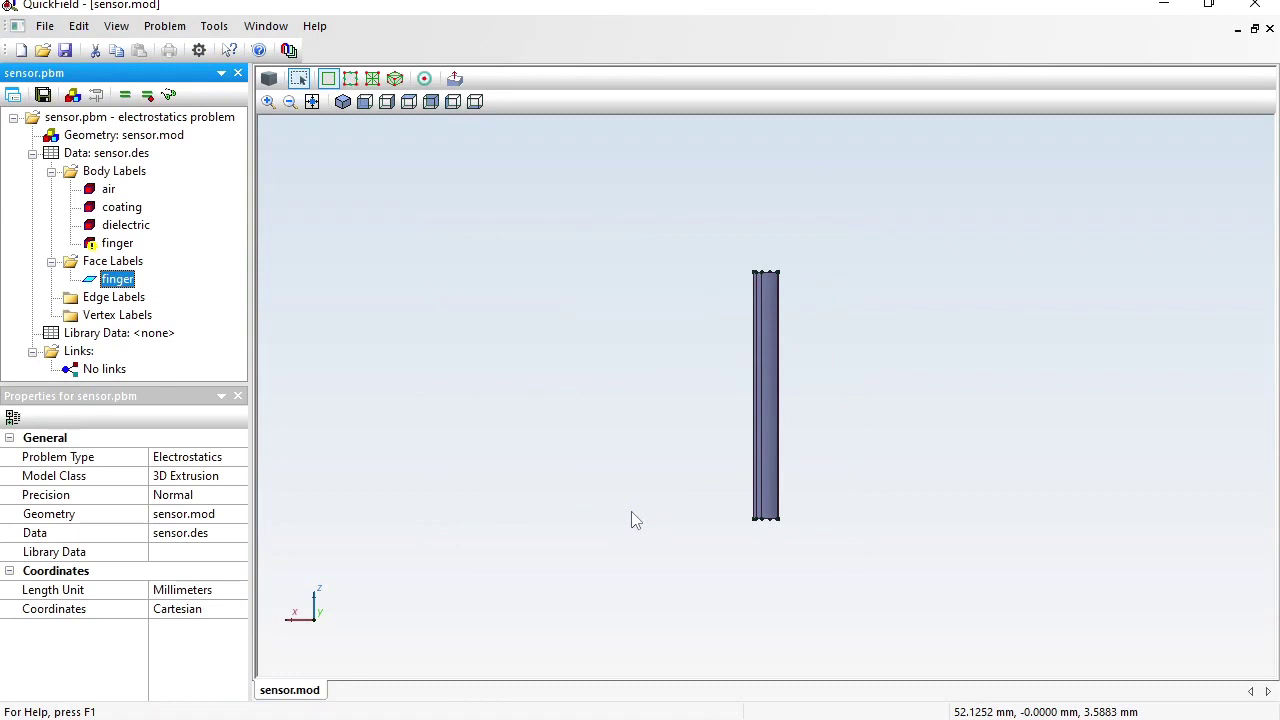
Unhide all bodies and assign the face label external to all faces on the upper end of the outer cylinder
right_click(419, 245)
click(519, 504)
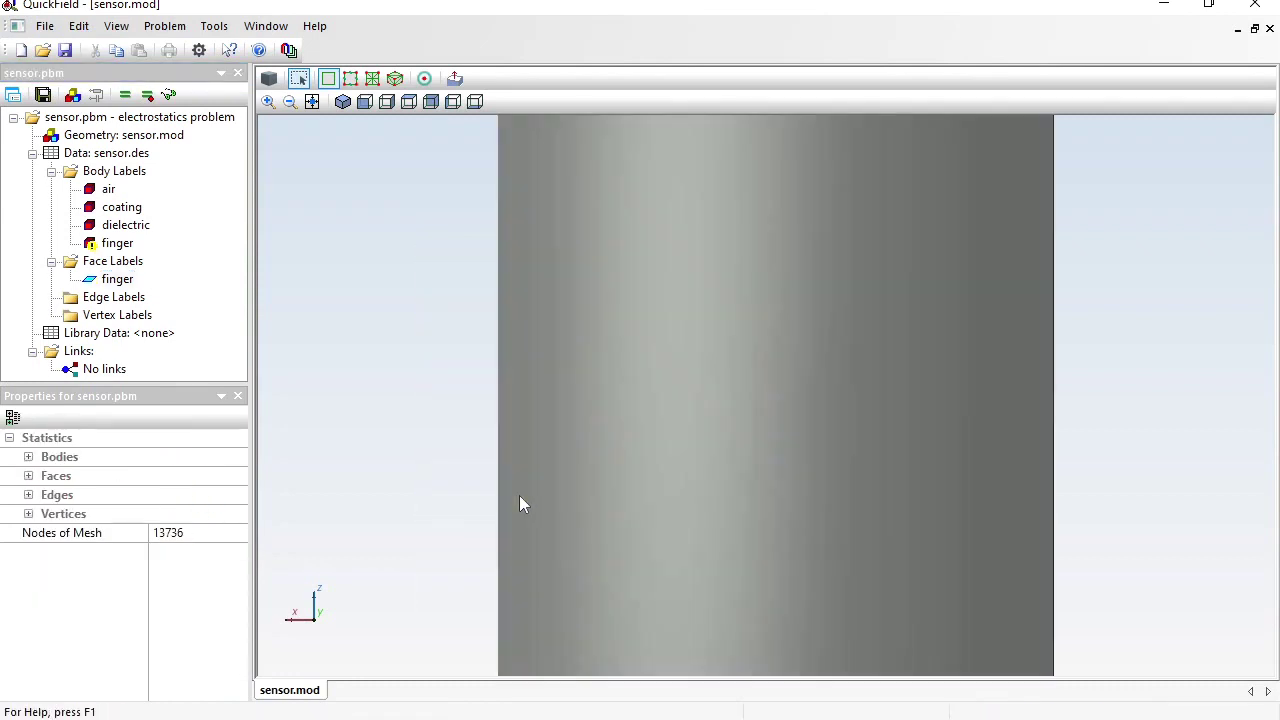
click(312, 101)
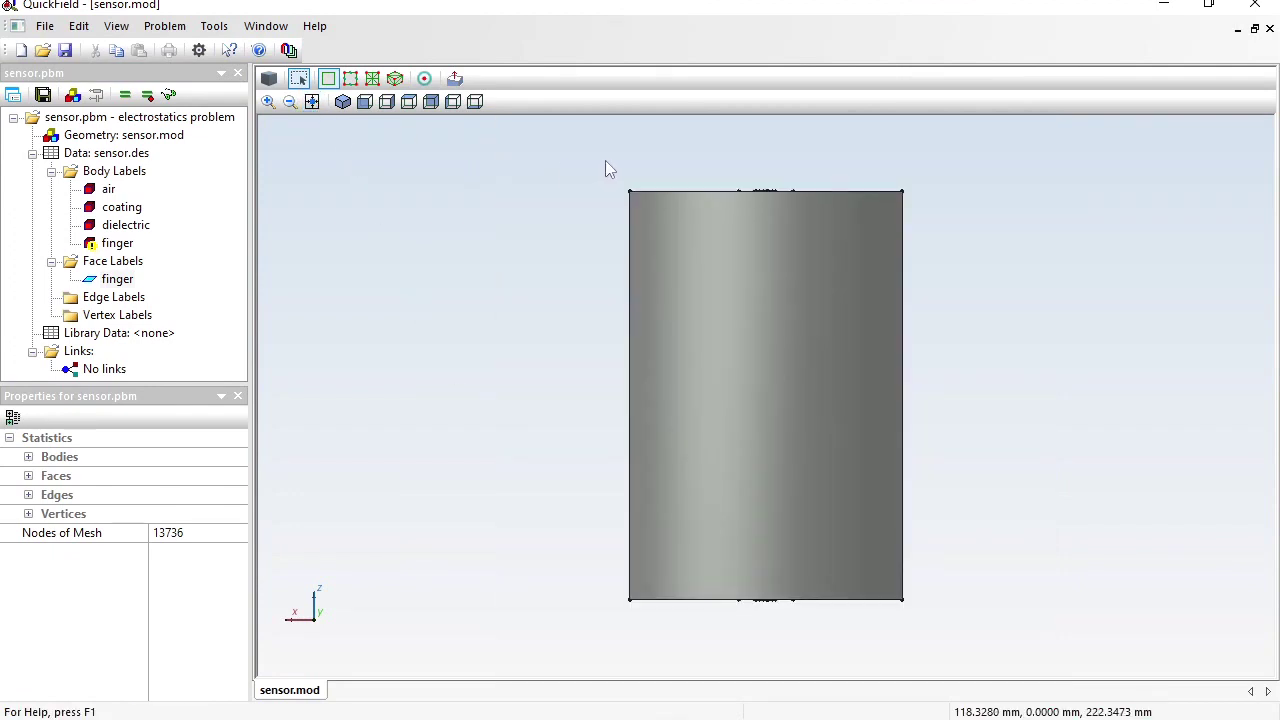
drag(605, 168, 939, 205)
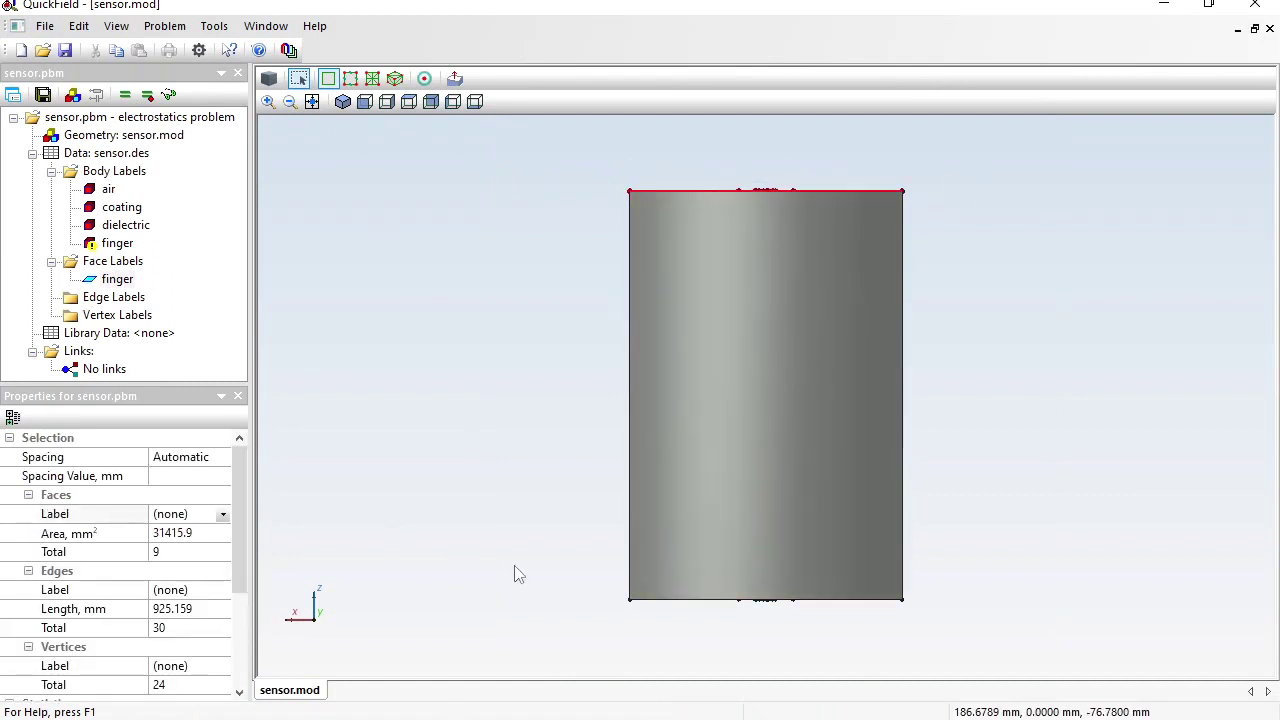
click(198, 514)
text(external)
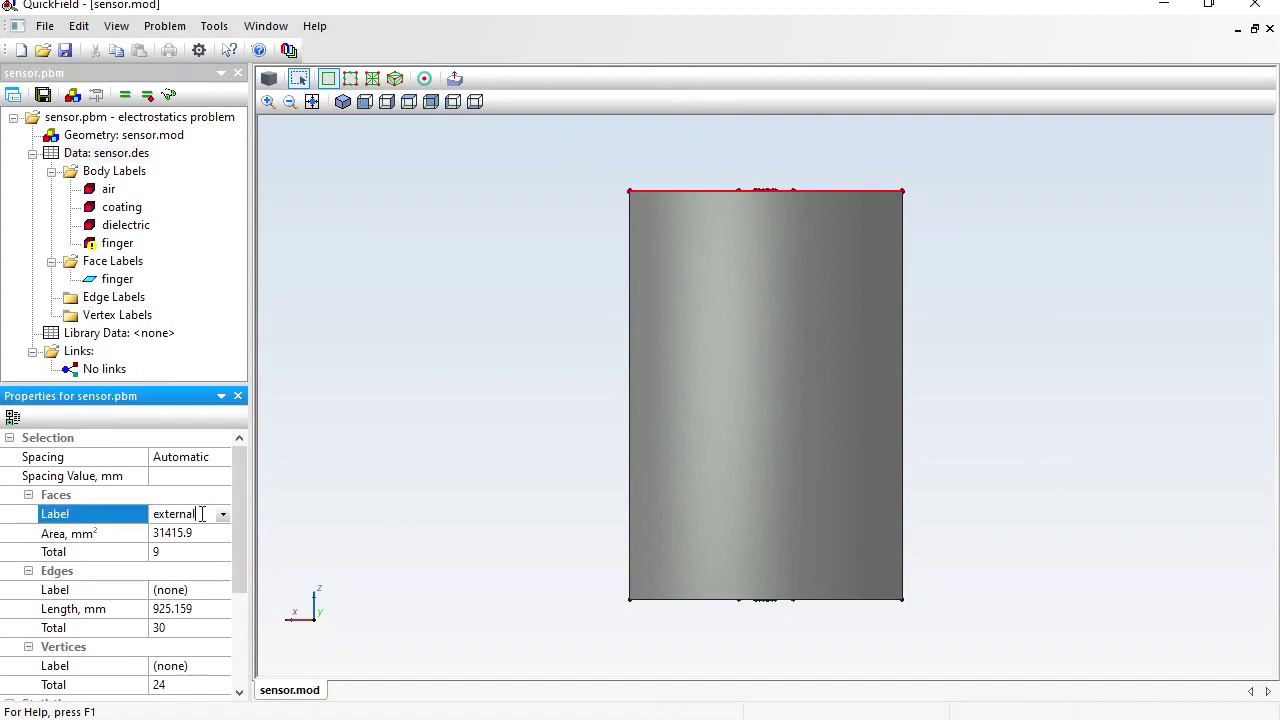
key(Return)
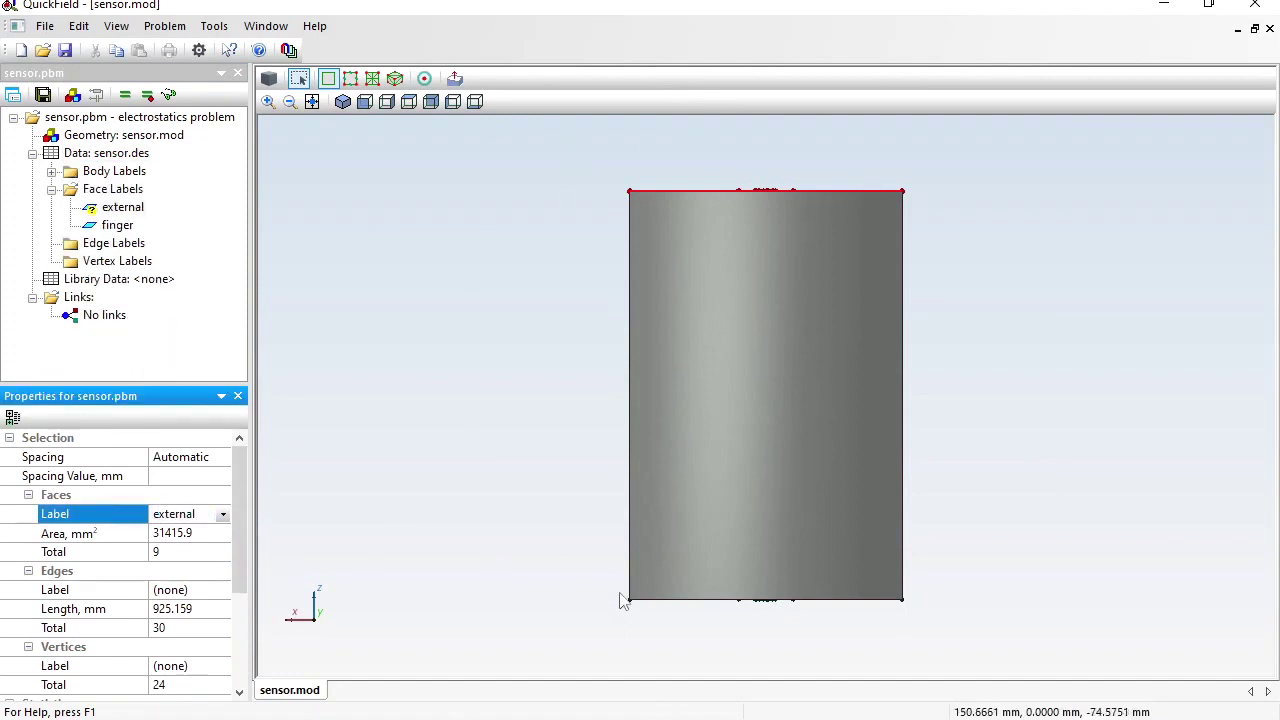
Assign the existing face label external to all faces on the lower end of the outer cylinder
drag(615, 586, 966, 616)
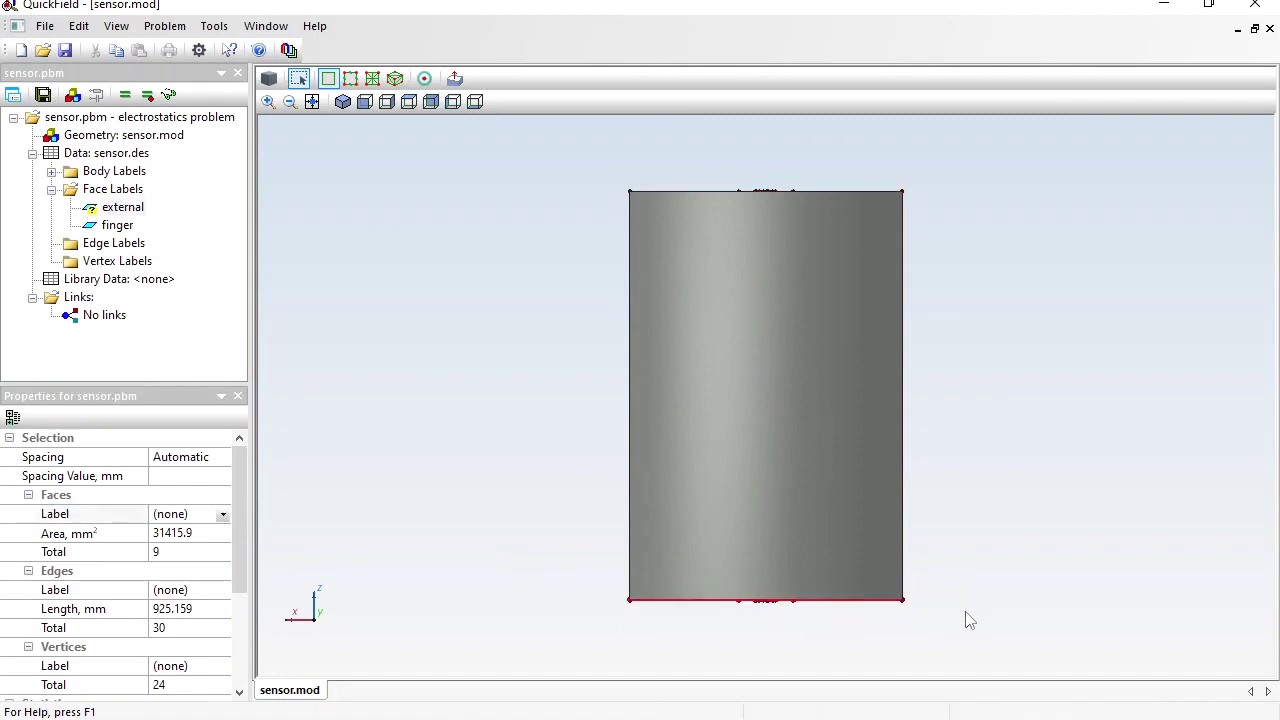
click(223, 513)
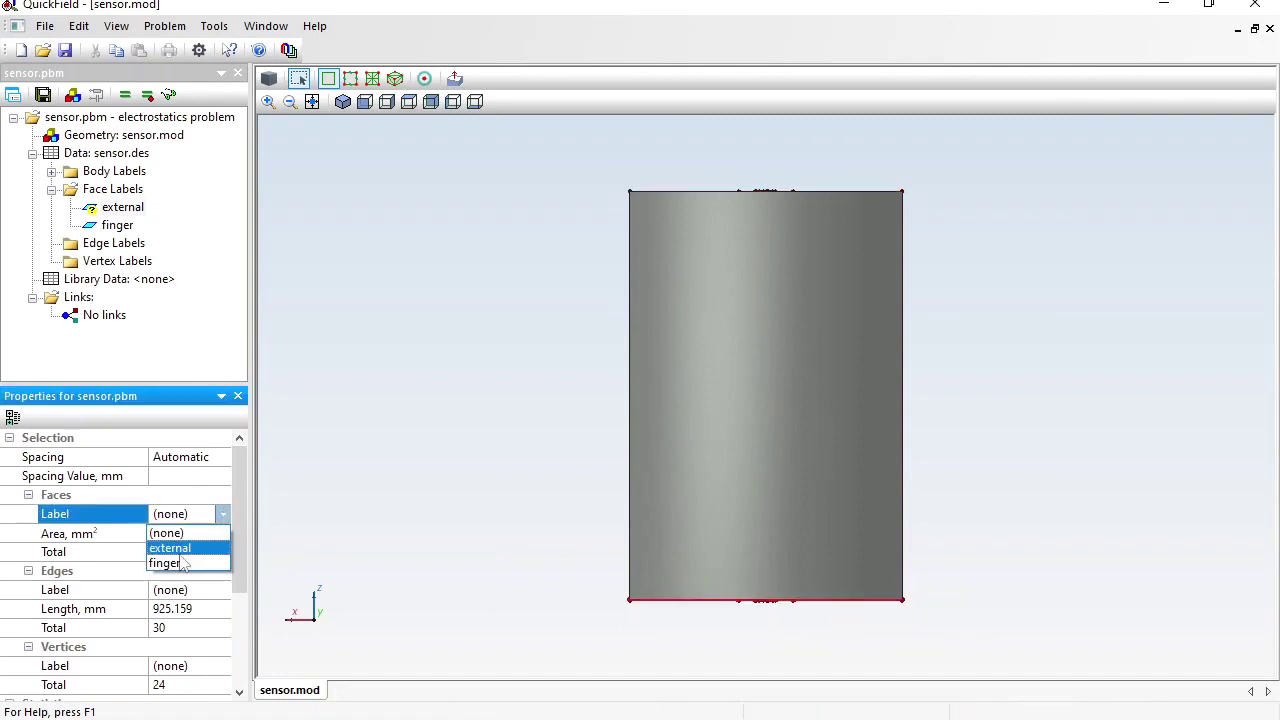
click(170, 548)
Select both curved side faces of the outer cylinder and assign them the face label external
click(823, 404)
drag(823, 404, 734, 472)
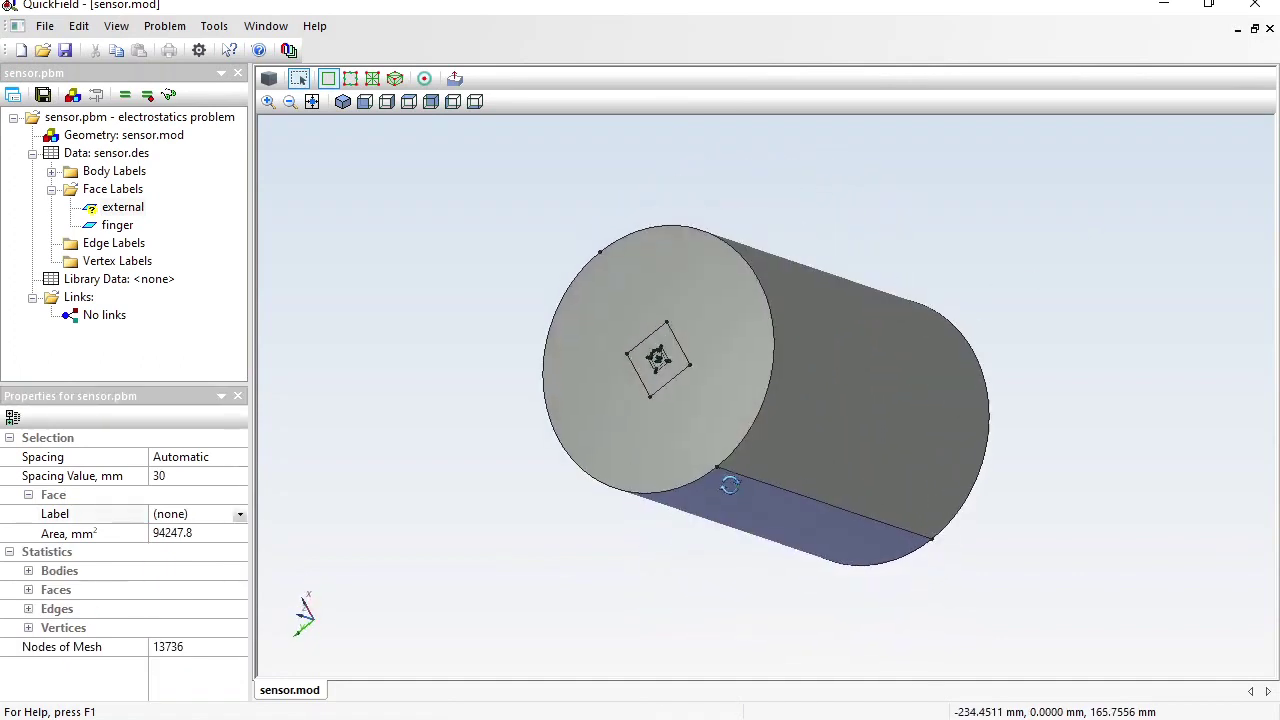
ctrl+click(842, 398)
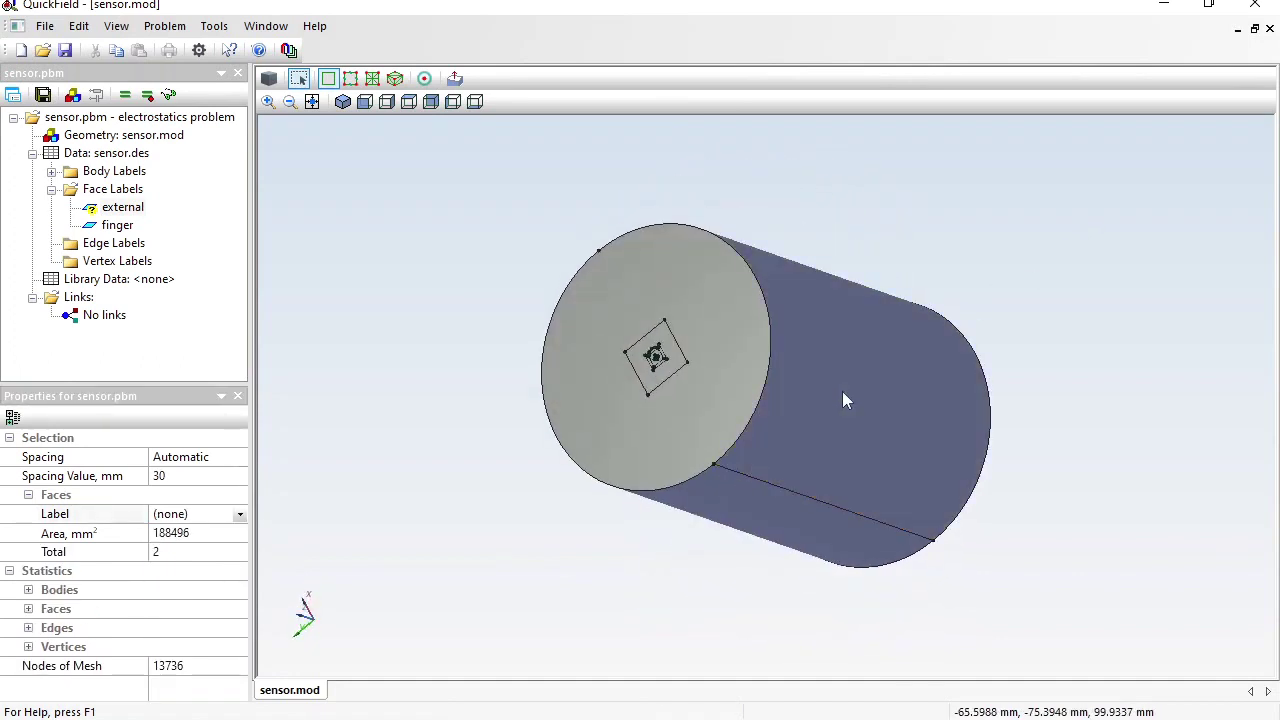
click(240, 515)
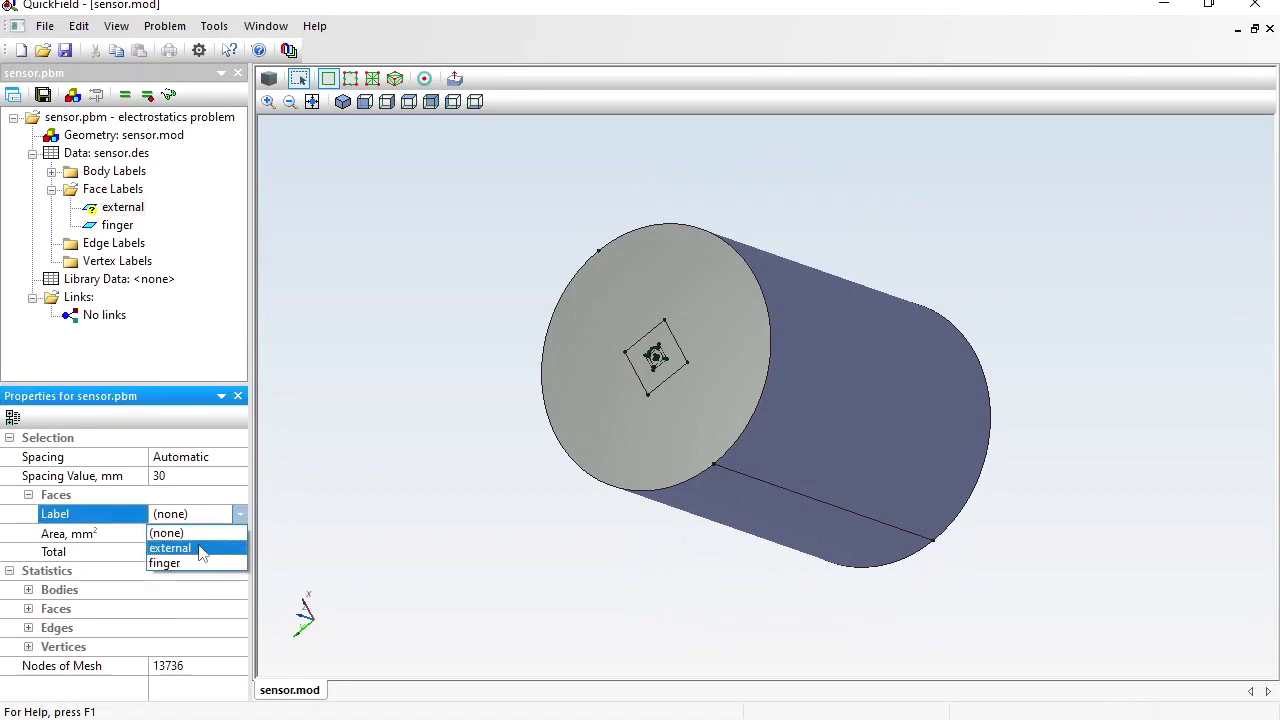
click(185, 548)
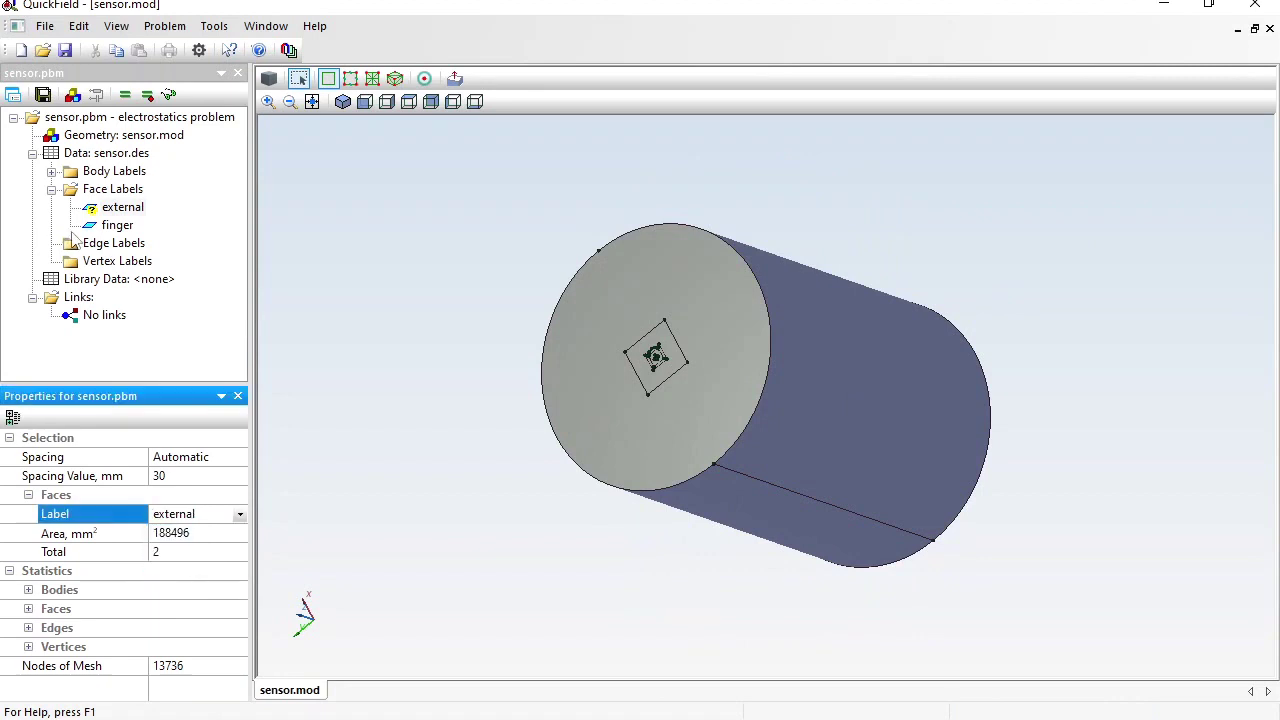
Highlight the faces labelled external and define that label with a Voltage boundary condition at its default value
click(116, 225)
click(108, 207)
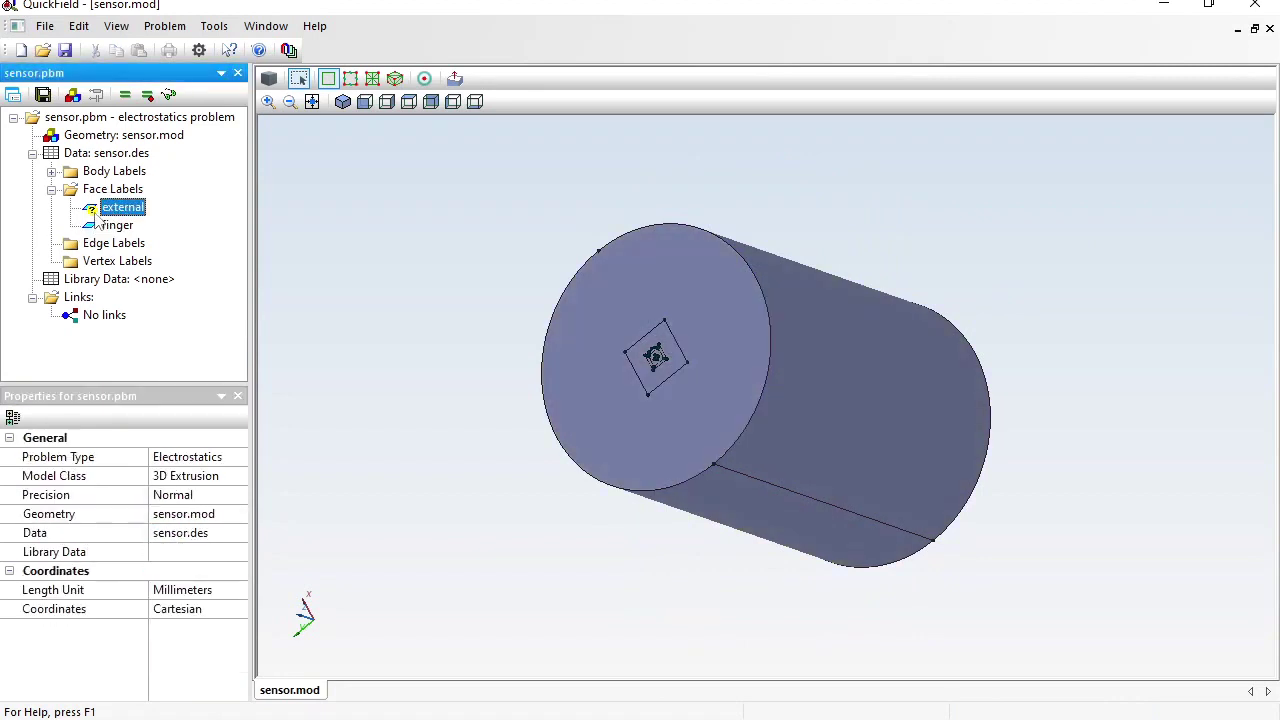
drag(1036, 247, 1085, 313)
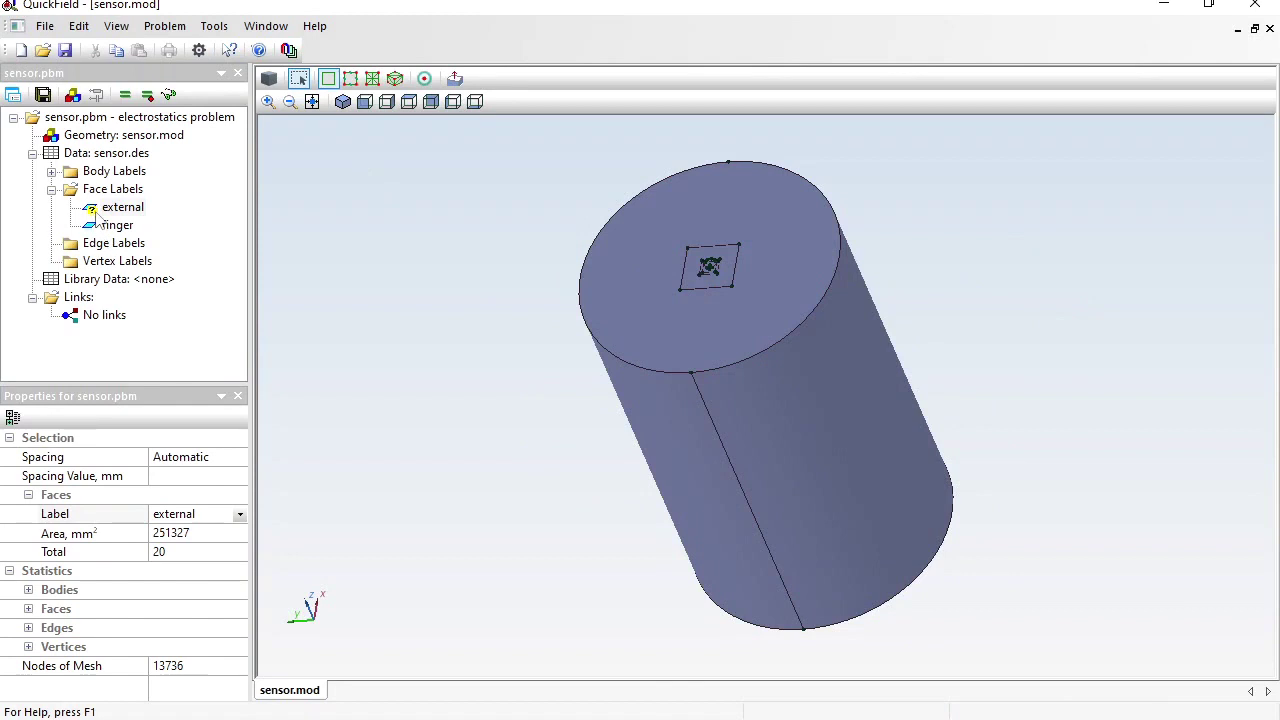
double_click(100, 212)
click(503, 268)
click(637, 510)
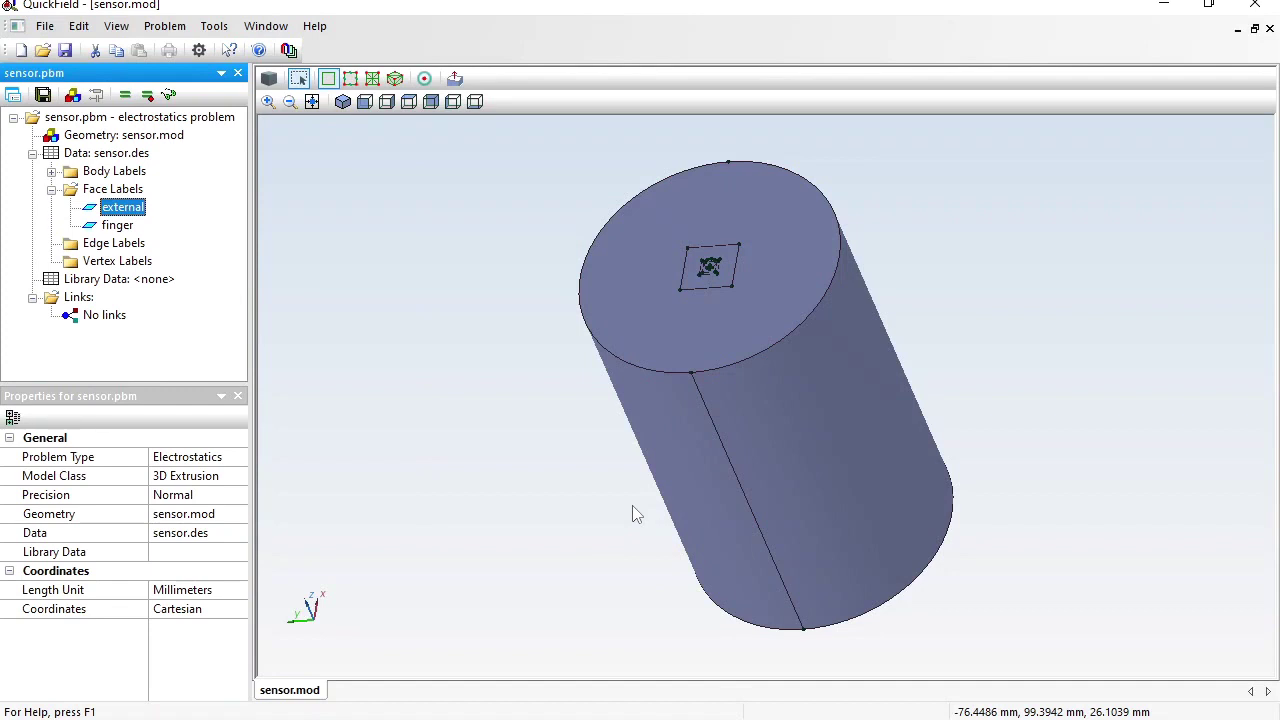
Display only the bodies labelled dielectric in the 3D view
click(52, 171)
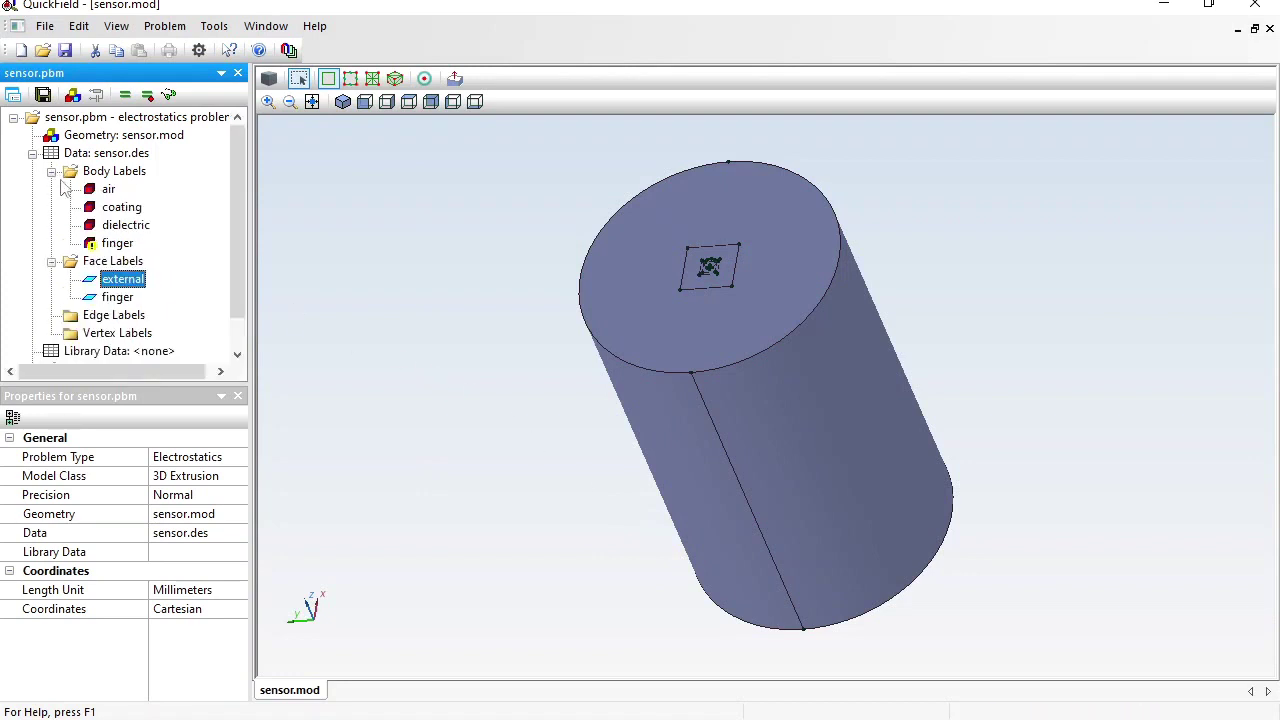
click(127, 225)
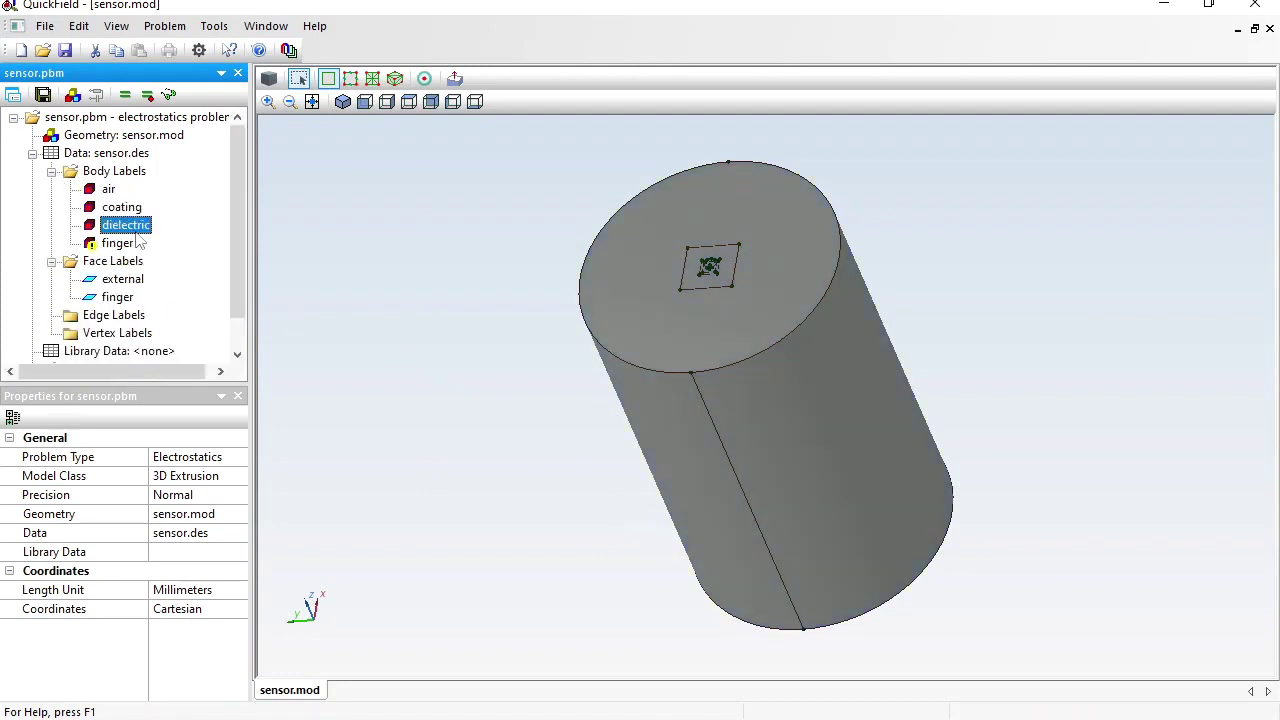
right_click(141, 242)
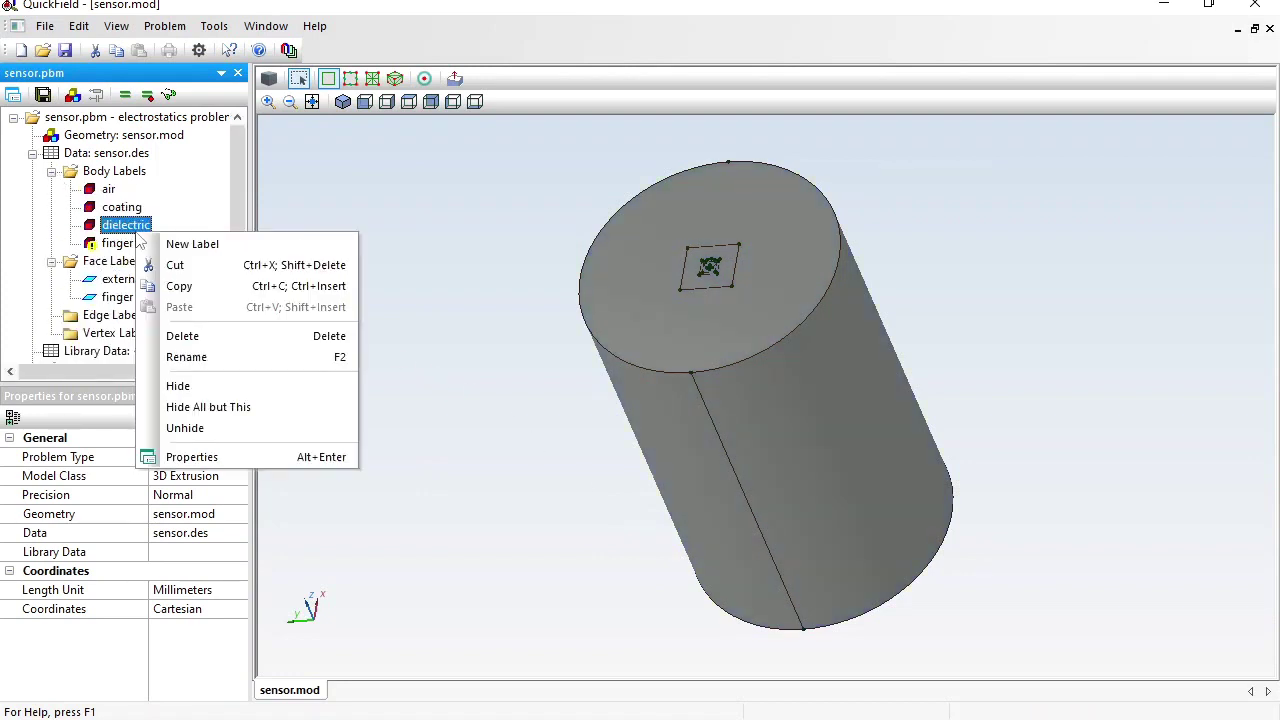
click(228, 410)
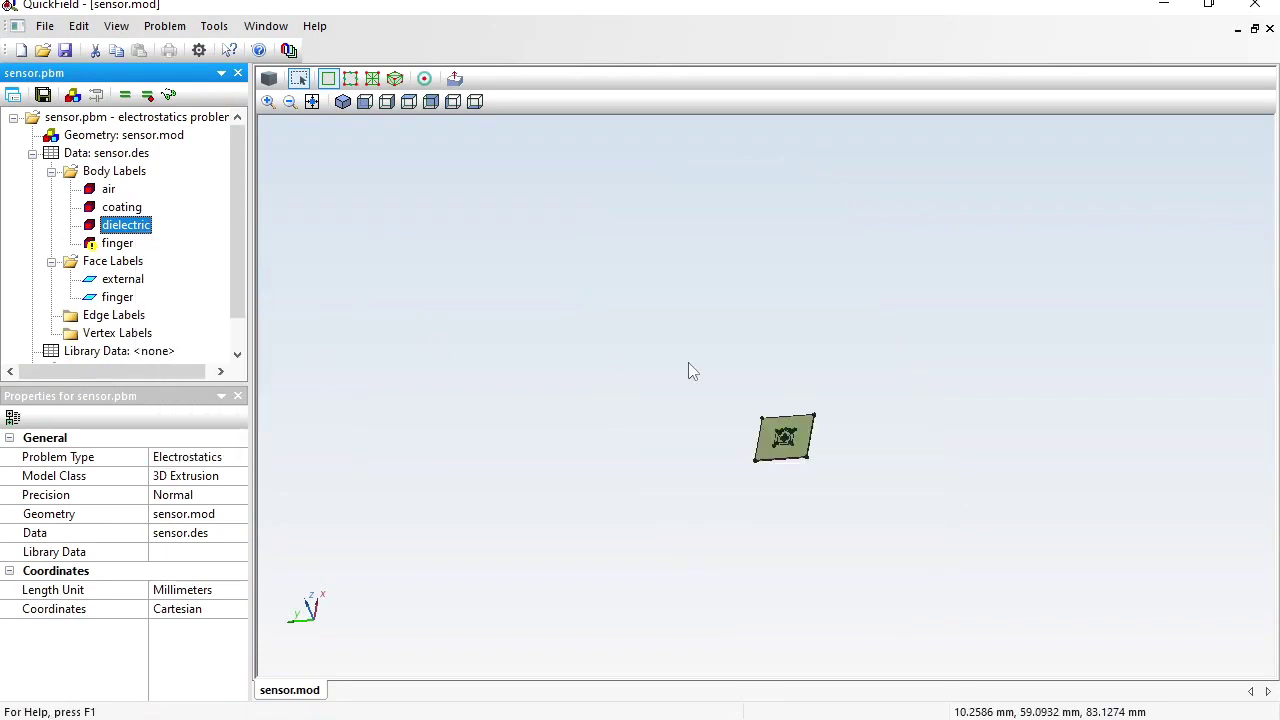
Select both parts of the small central circle on the dielectric plate and assign them the face label Tx
click(271, 107)
drag(749, 409, 818, 466)
click(270, 105)
click(787, 381)
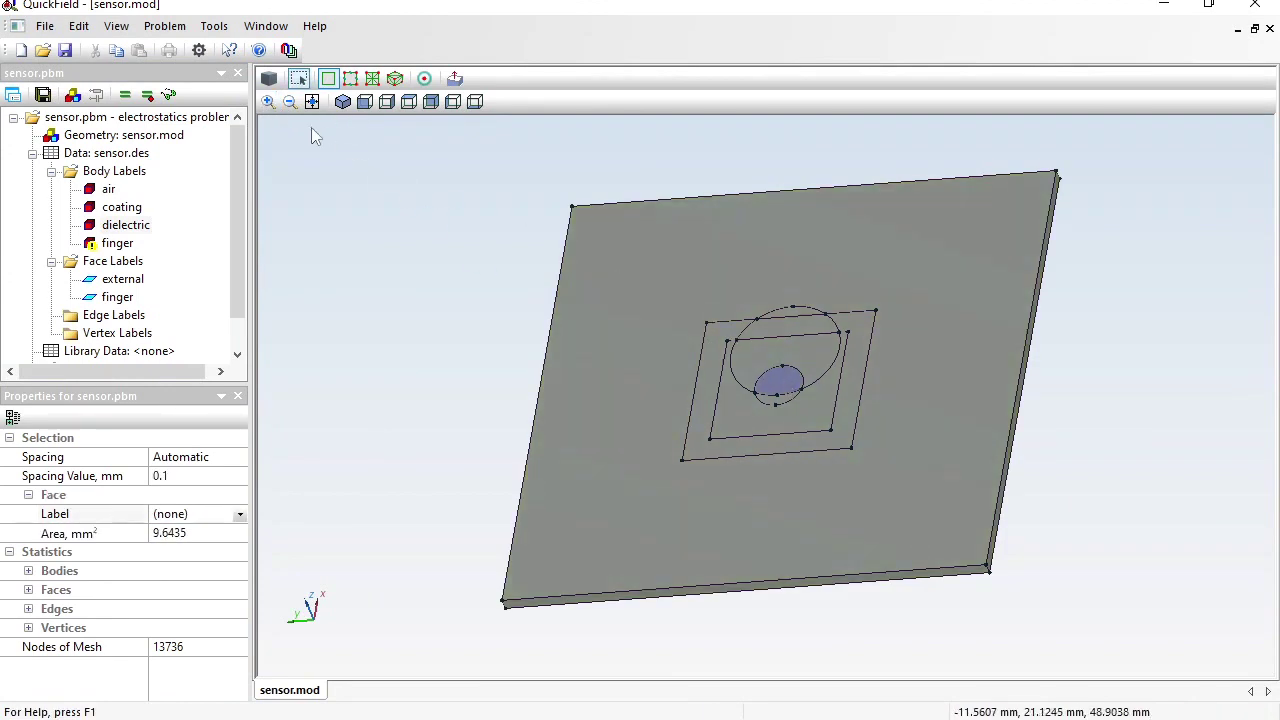
click(268, 101)
drag(678, 305, 880, 477)
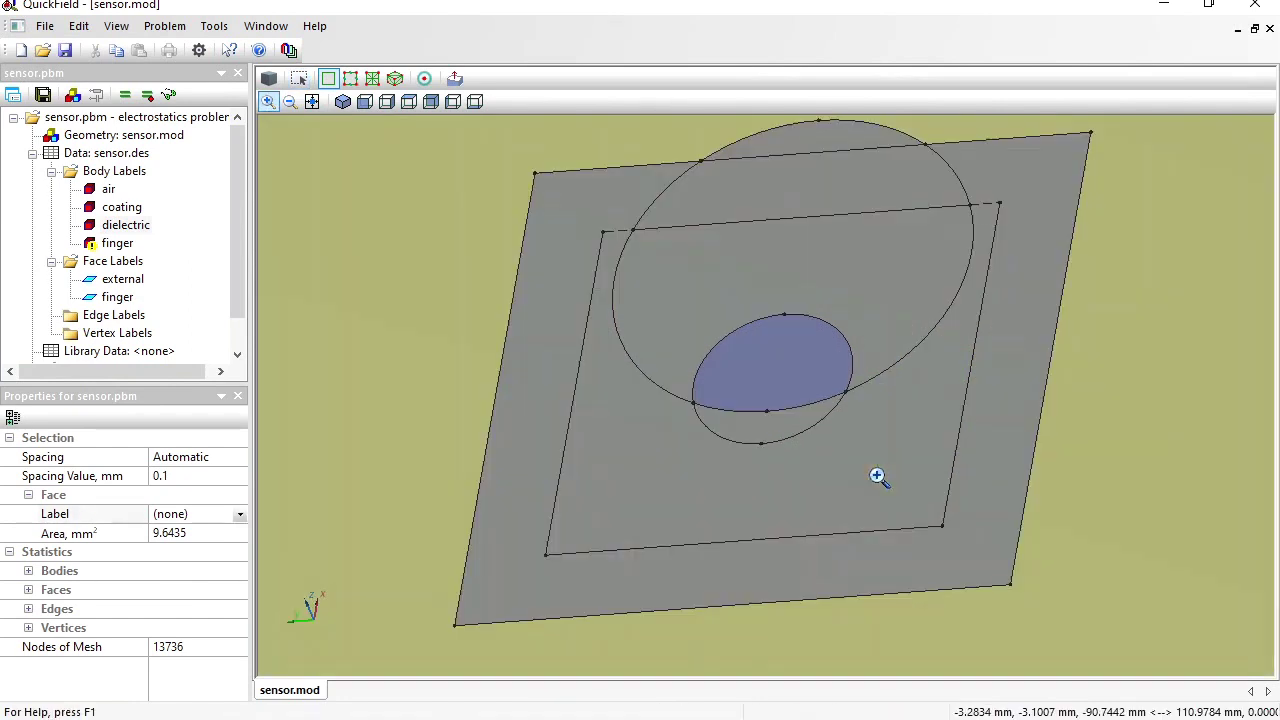
click(268, 101)
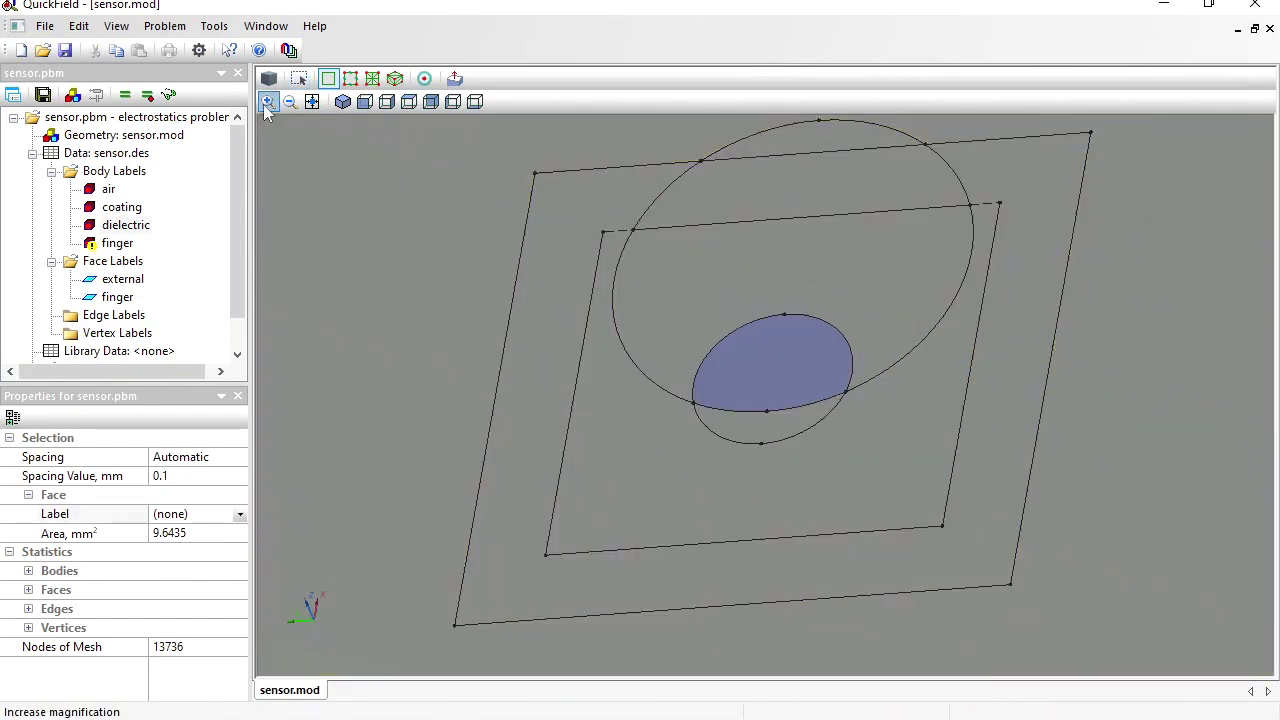
ctrl+click(765, 432)
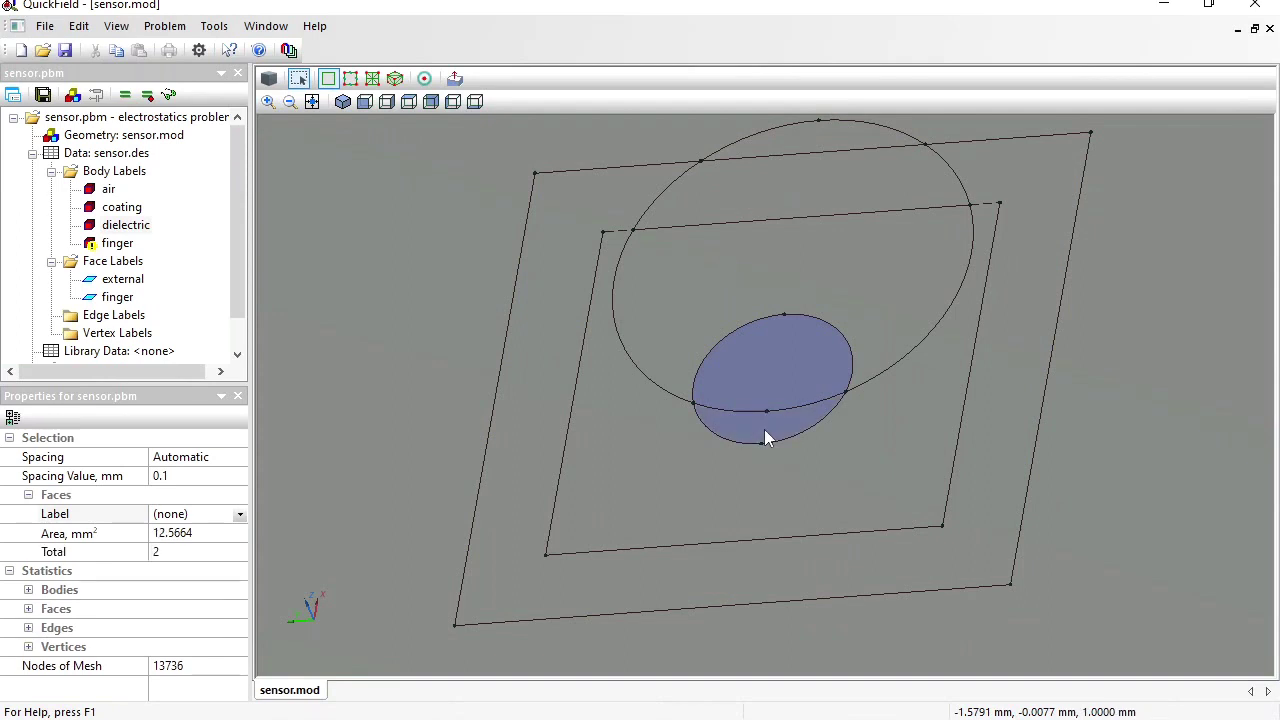
click(198, 512)
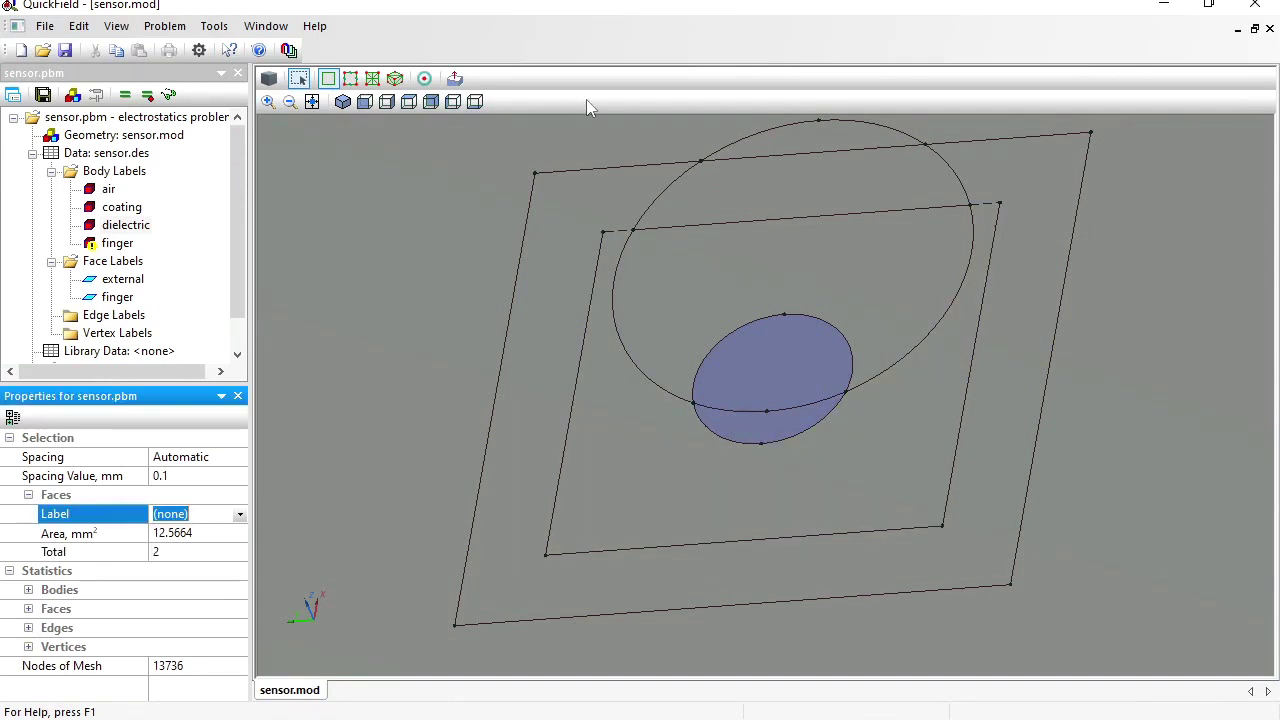
text(Tx)
key(Return)
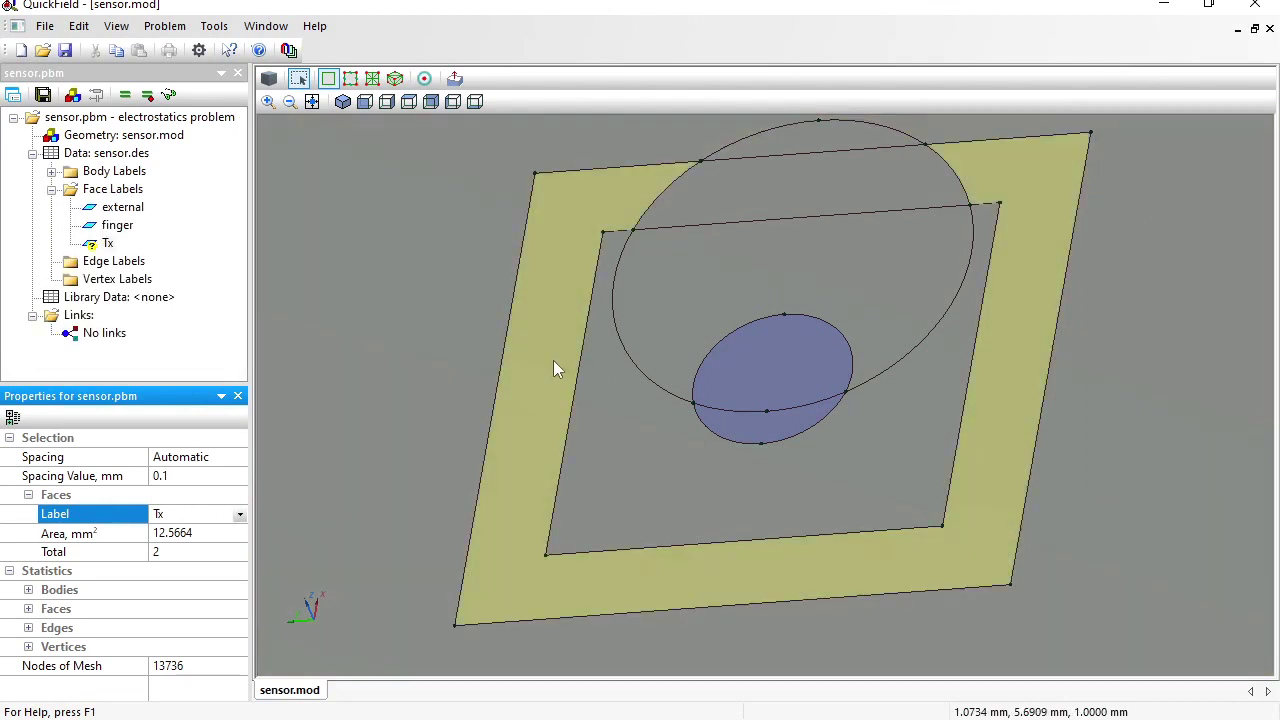
Select both faces forming the square frame around the central circle and assign them the face label Rx
click(555, 366)
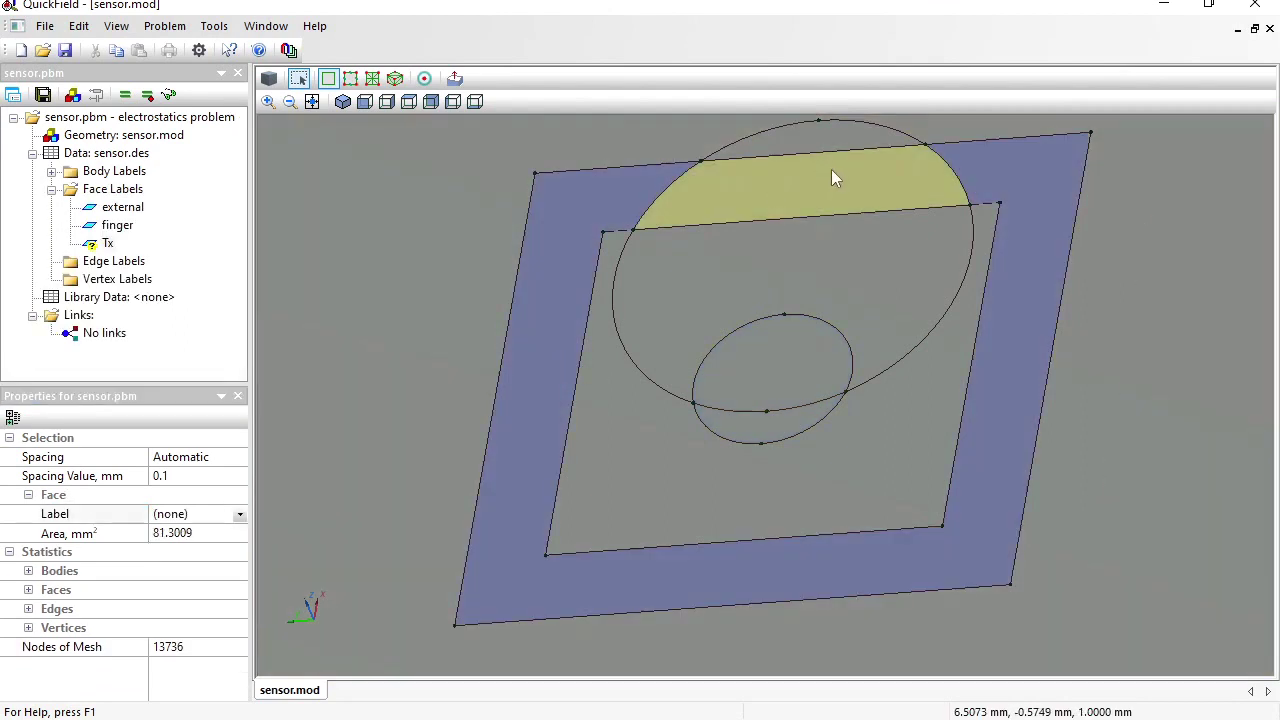
ctrl+click(829, 180)
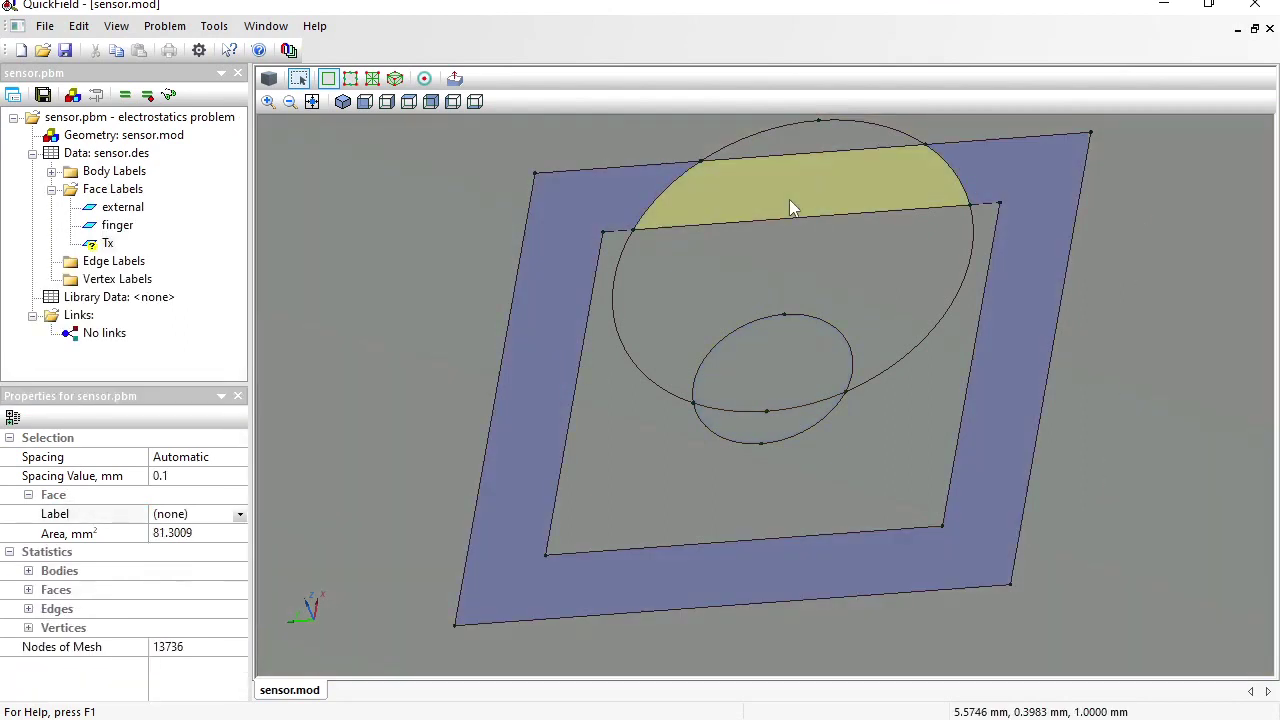
ctrl+click(789, 199)
click(211, 515)
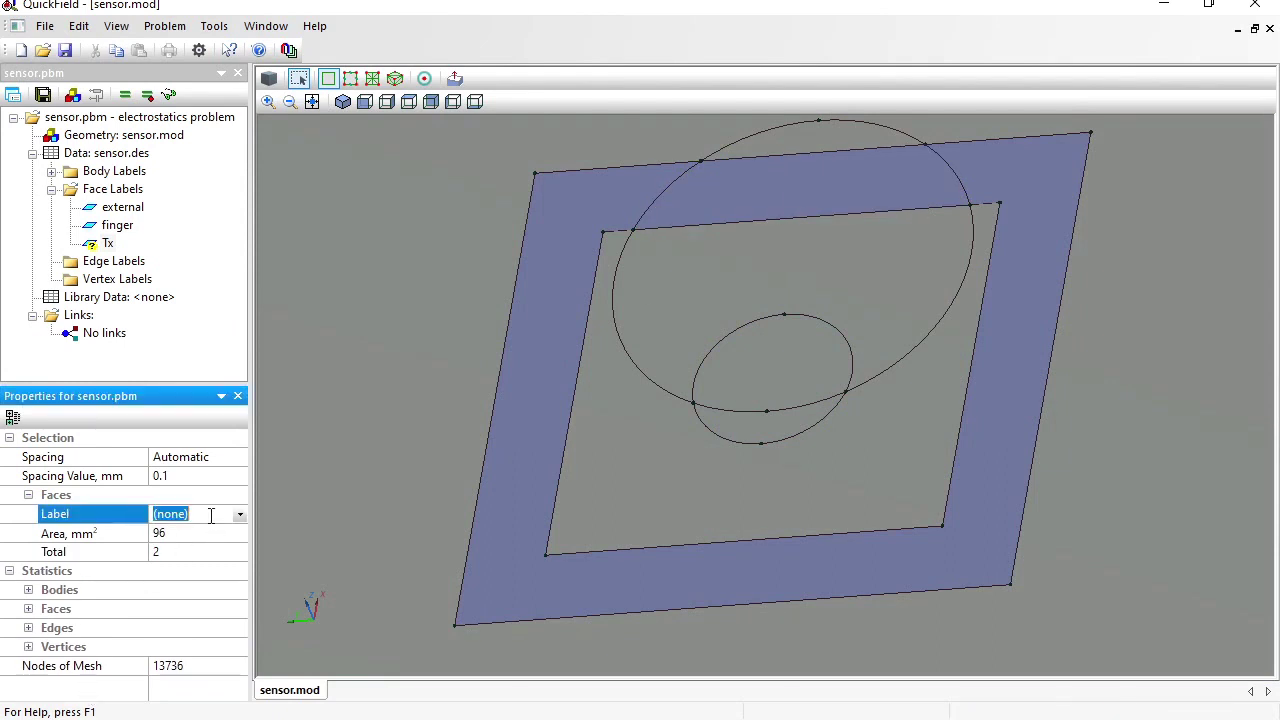
text(Rx)
key(Return)
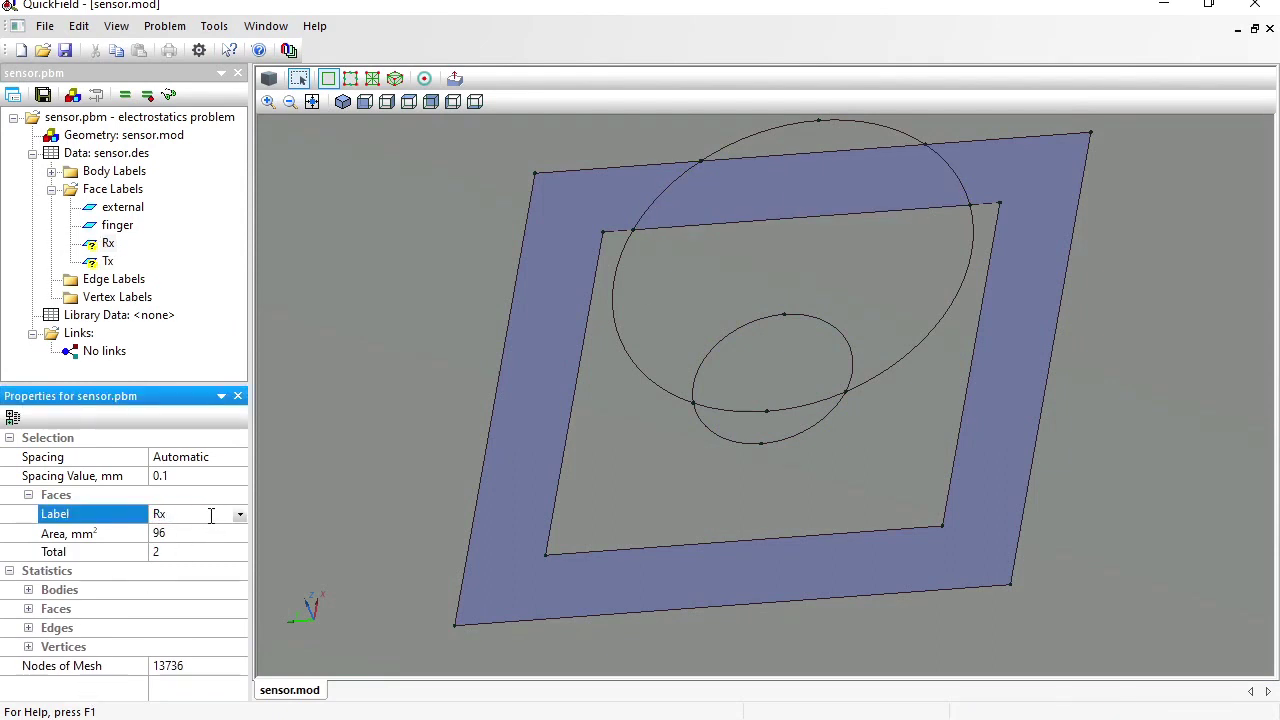
Define the Tx face label with a voltage of 0 V and define the Rx face label's boundary condition
double_click(105, 262)
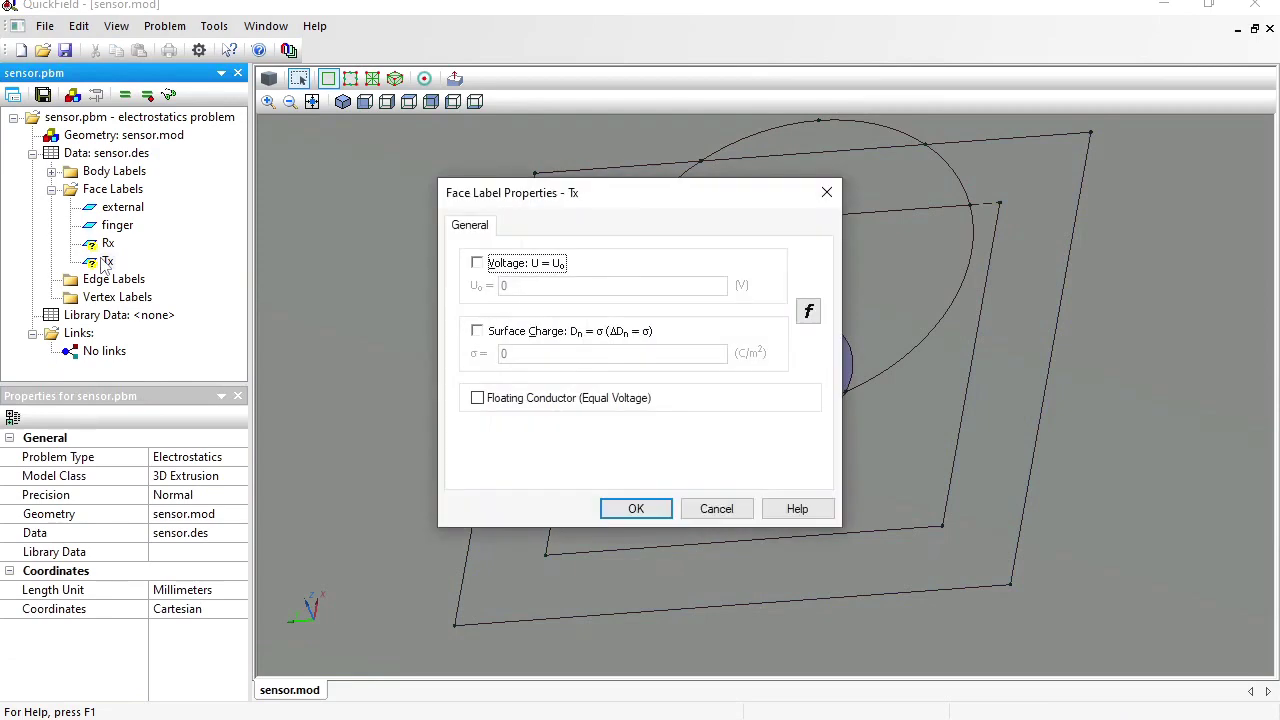
click(477, 264)
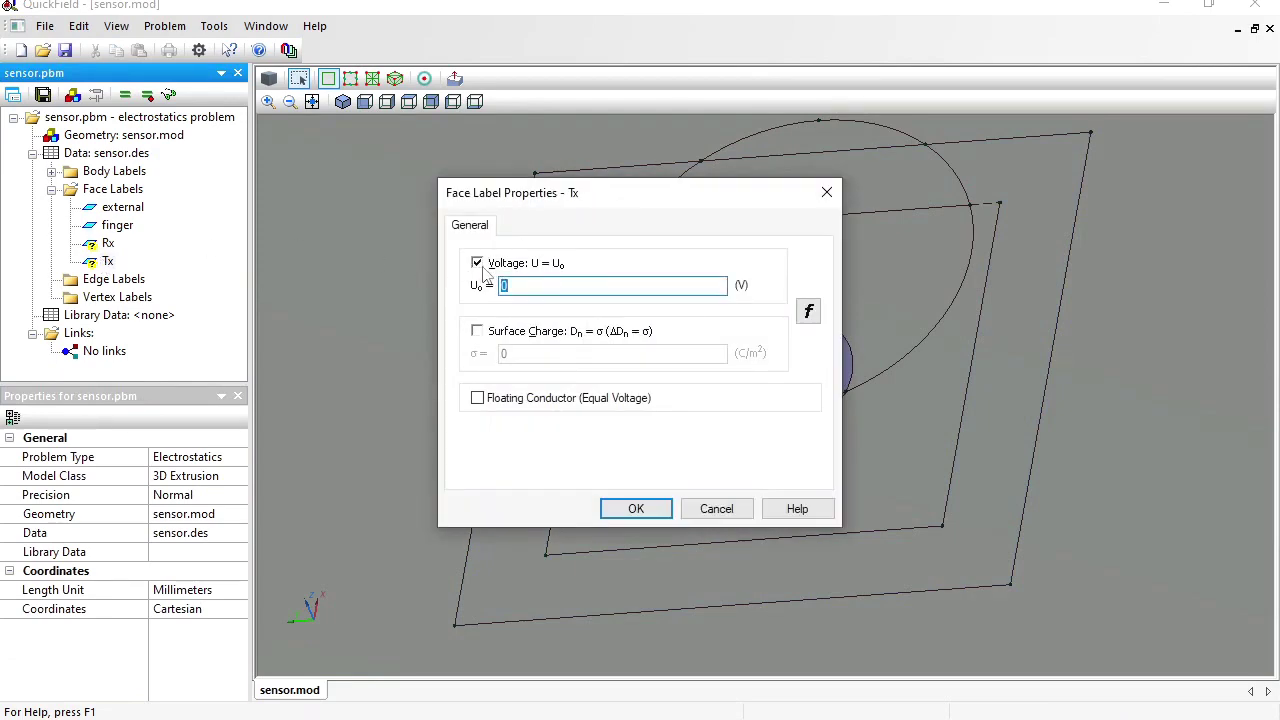
key(Return)
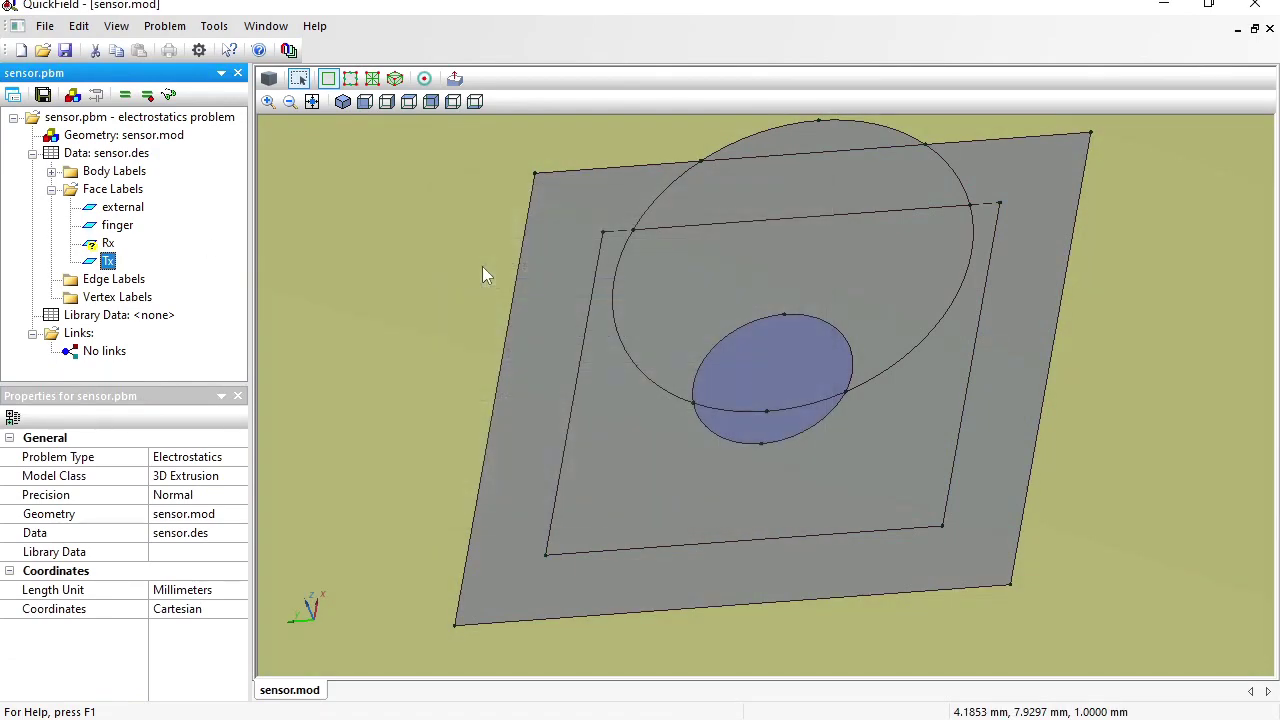
key(Up)
key(Return)
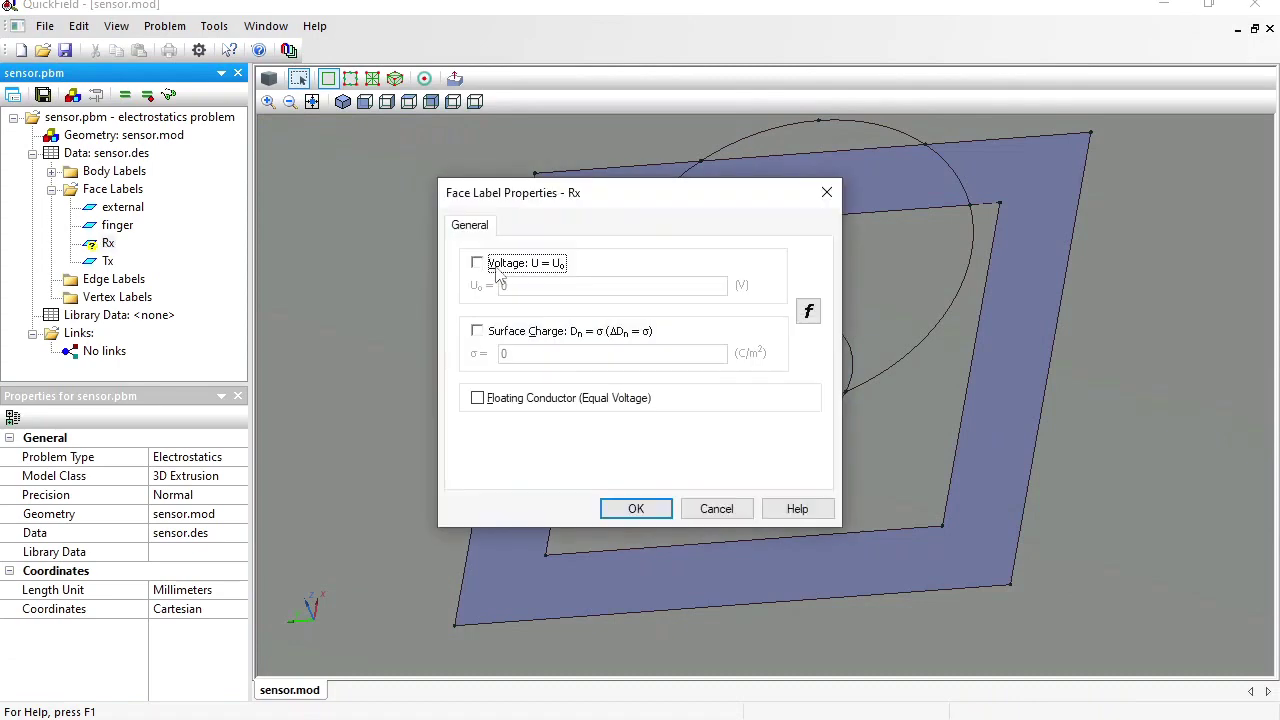
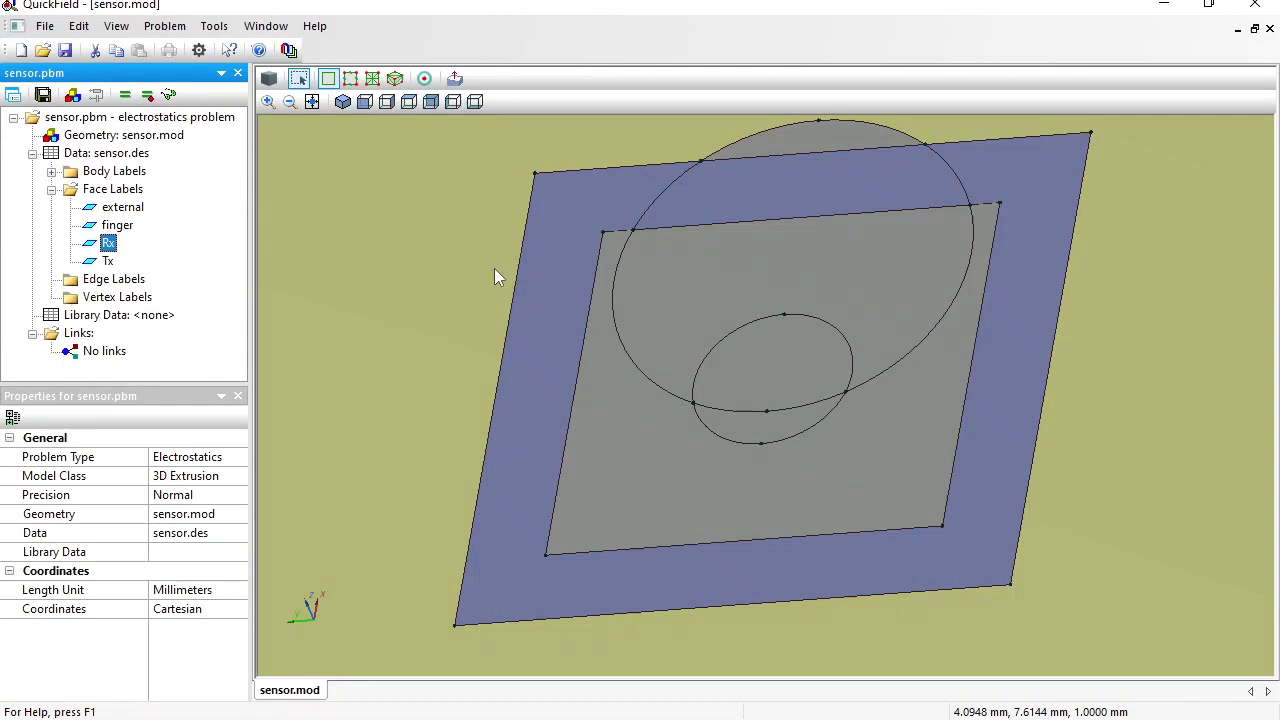
Build the edge mesh and the face mesh of the displayed dielectric plate using automatic spacing
click(329, 79)
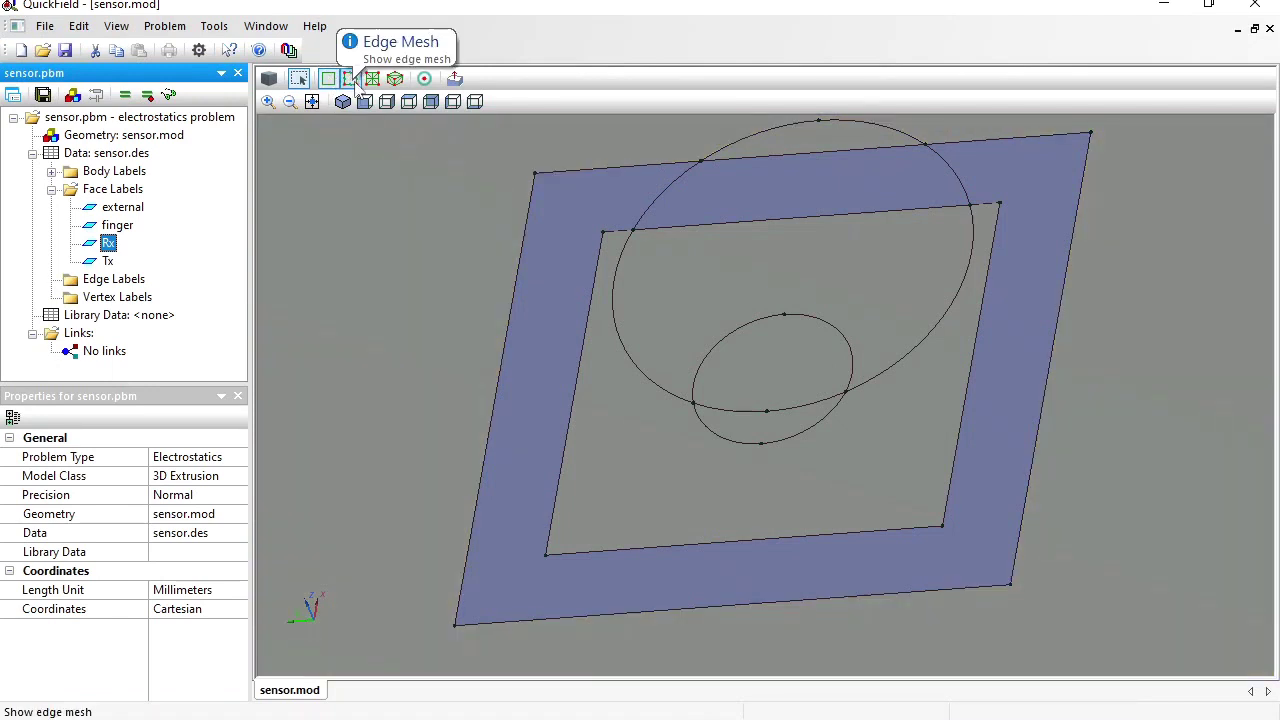
click(350, 79)
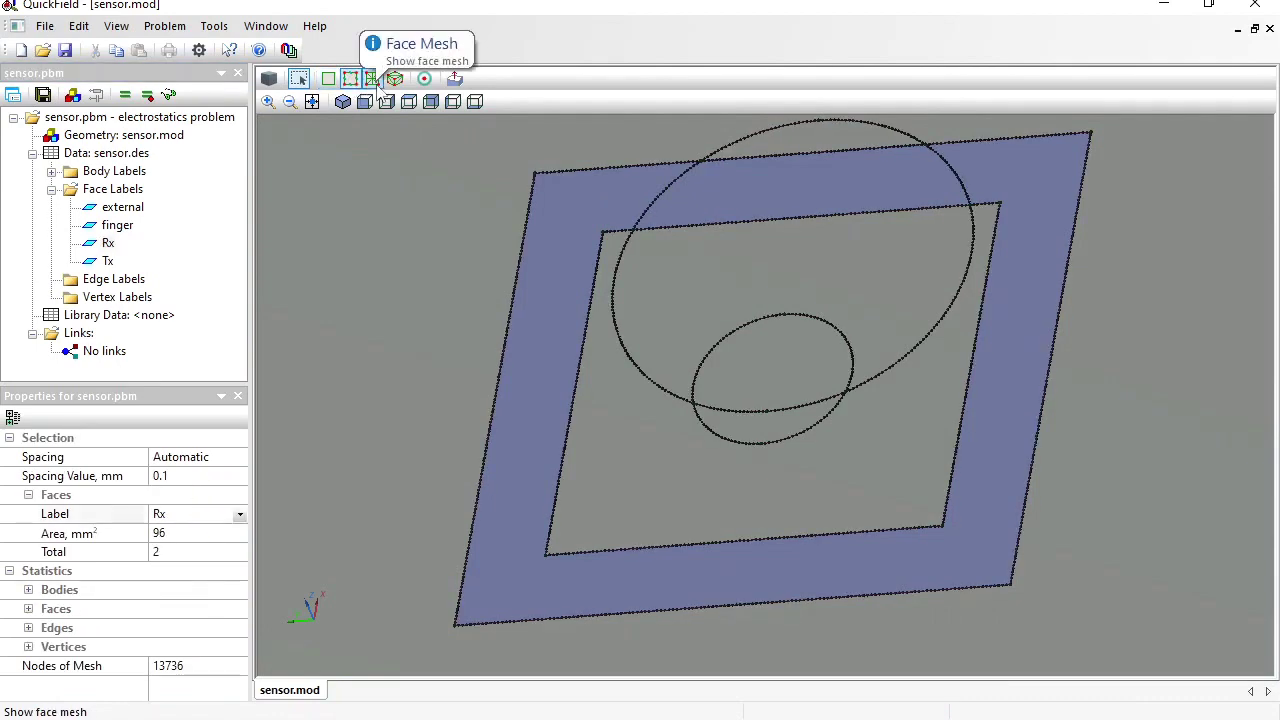
click(372, 79)
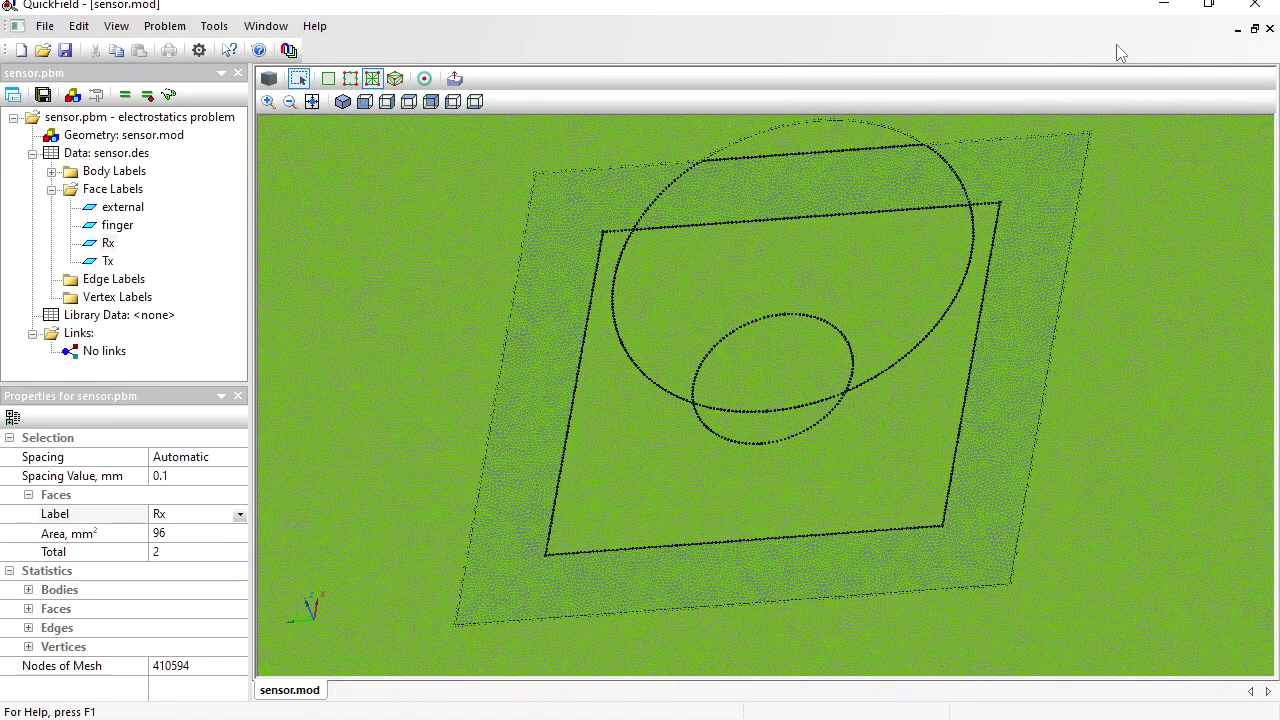
Select the plate's narrow side face on the positive Y side with its edges and vertices, and set its mesh spacing to manual, 1 mm
click(312, 102)
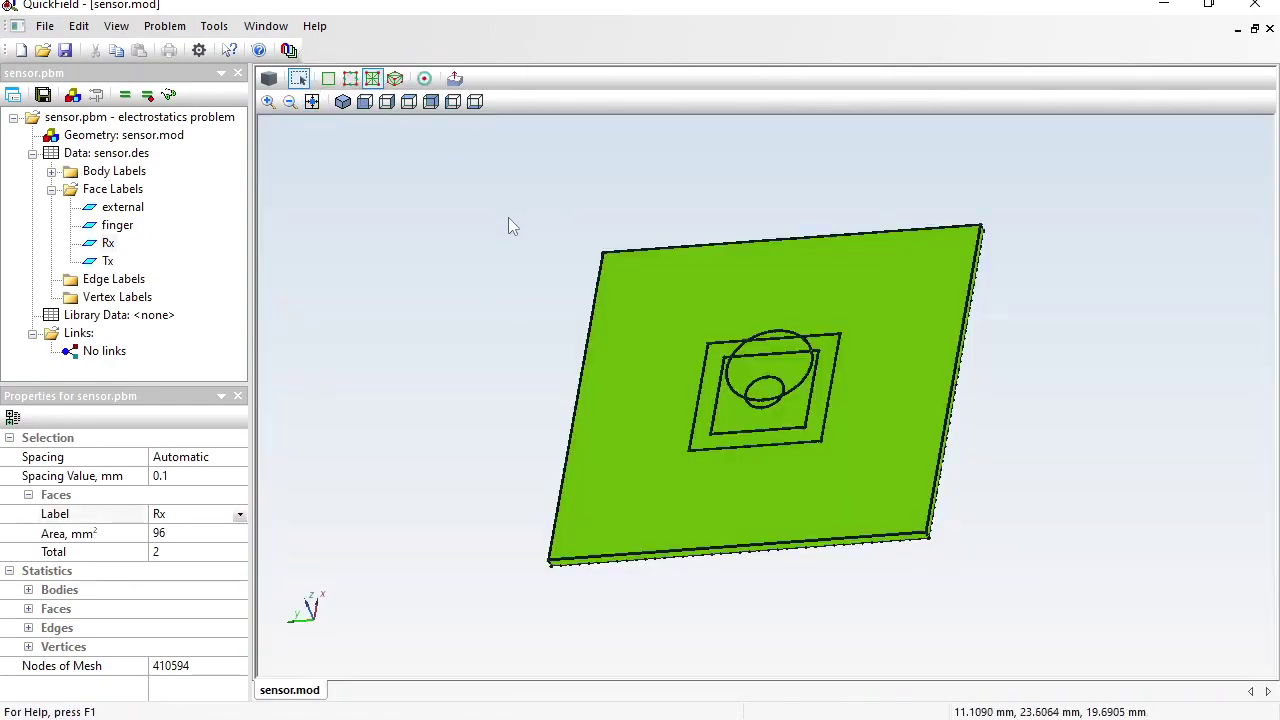
drag(474, 294, 618, 622)
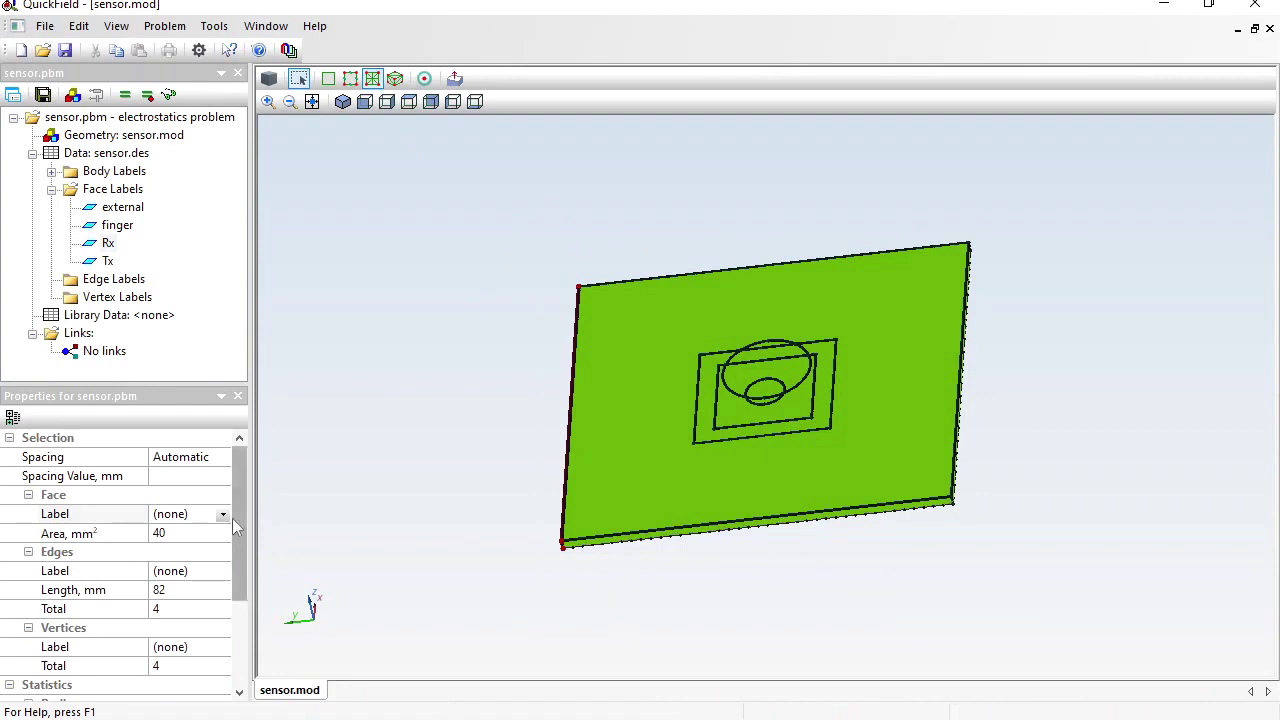
click(226, 457)
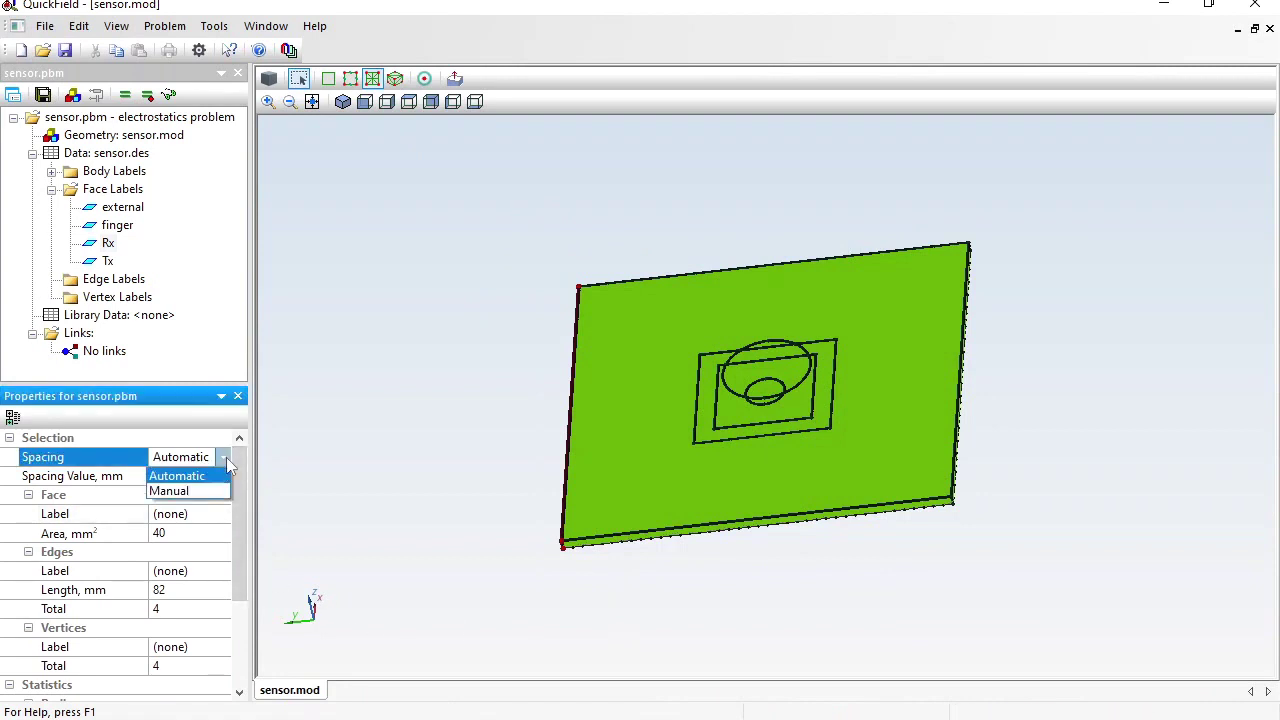
click(170, 491)
click(192, 478)
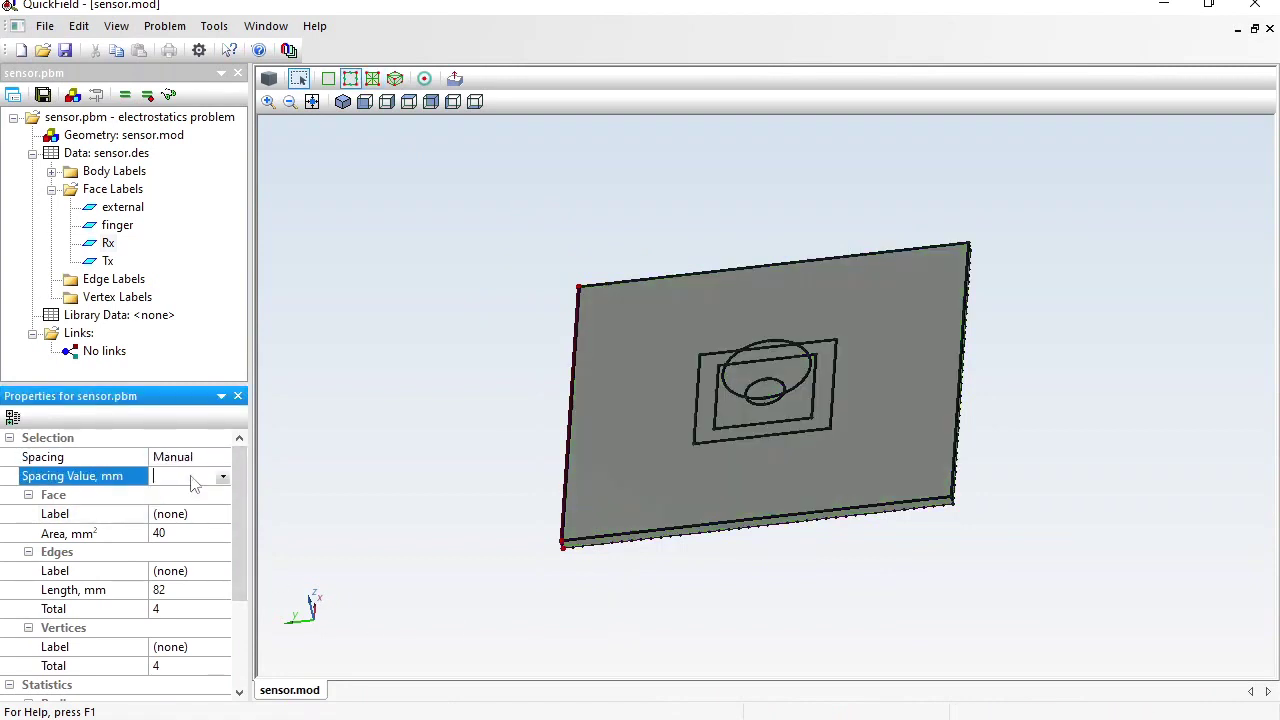
text(1)
key(Return)
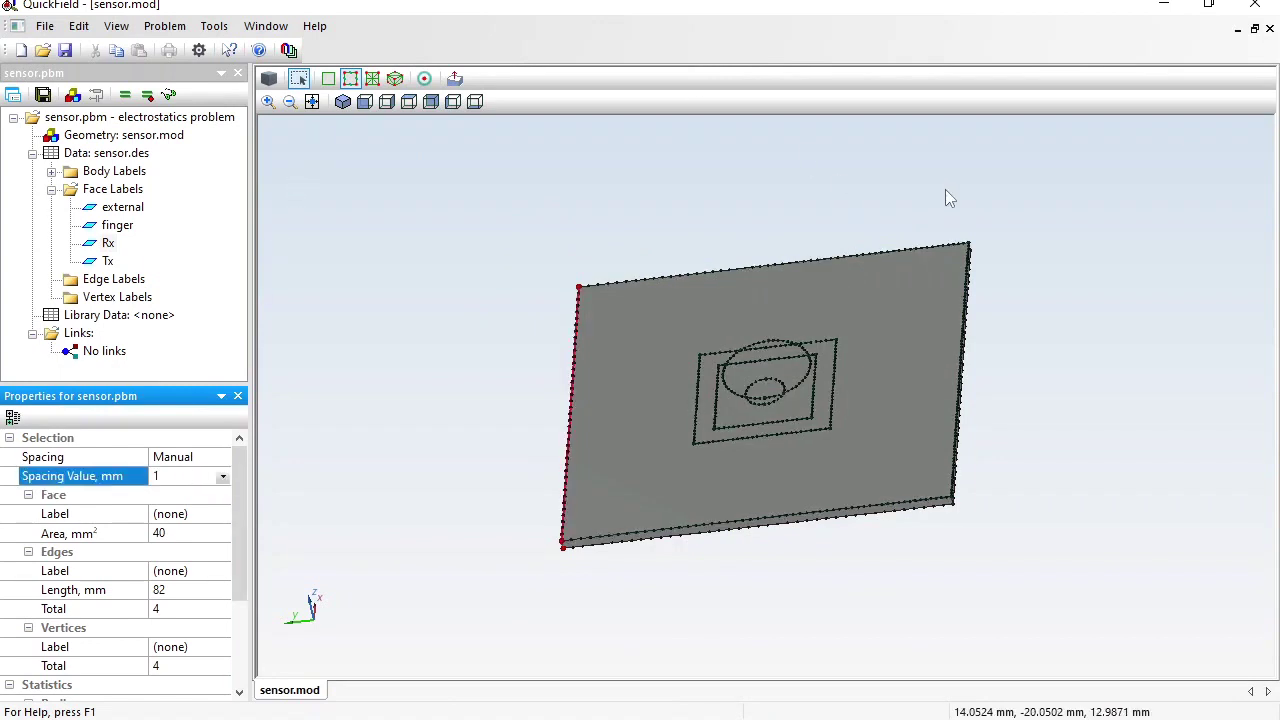
Select the opposite side face of the plate, on the negative Y side, and set its mesh spacing to manual, 1 mm
drag(945, 189, 1014, 585)
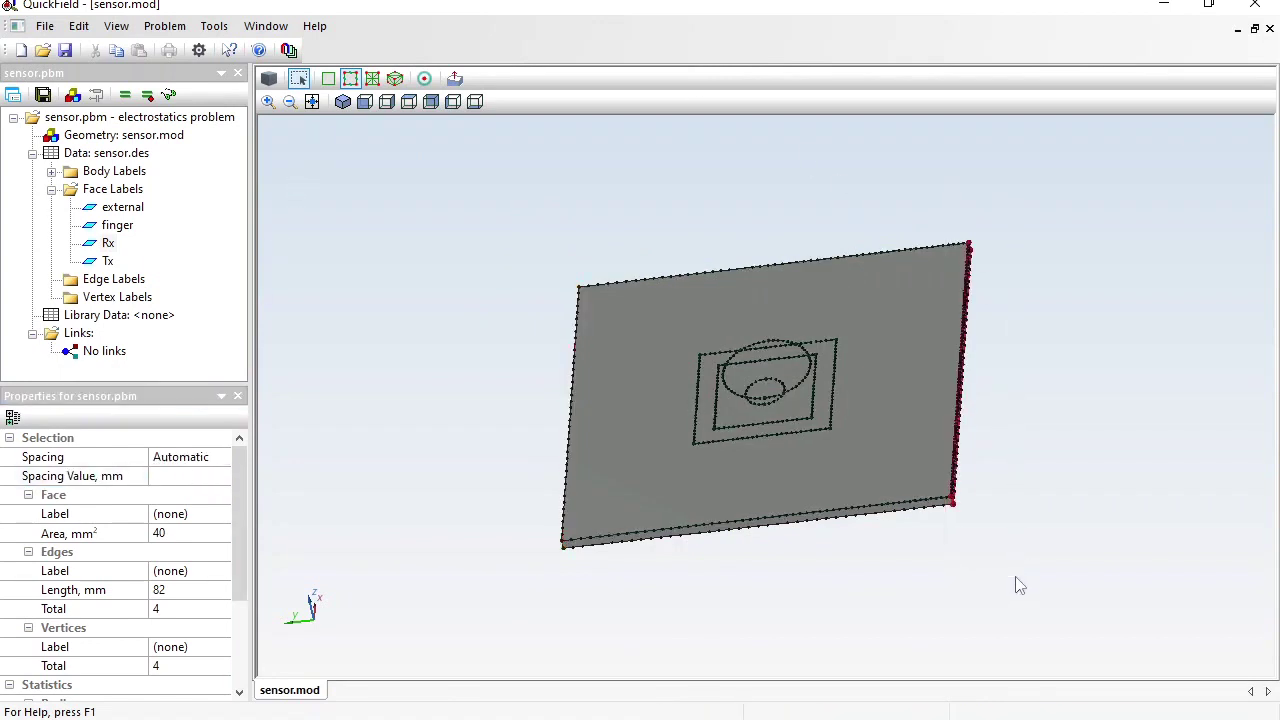
click(224, 463)
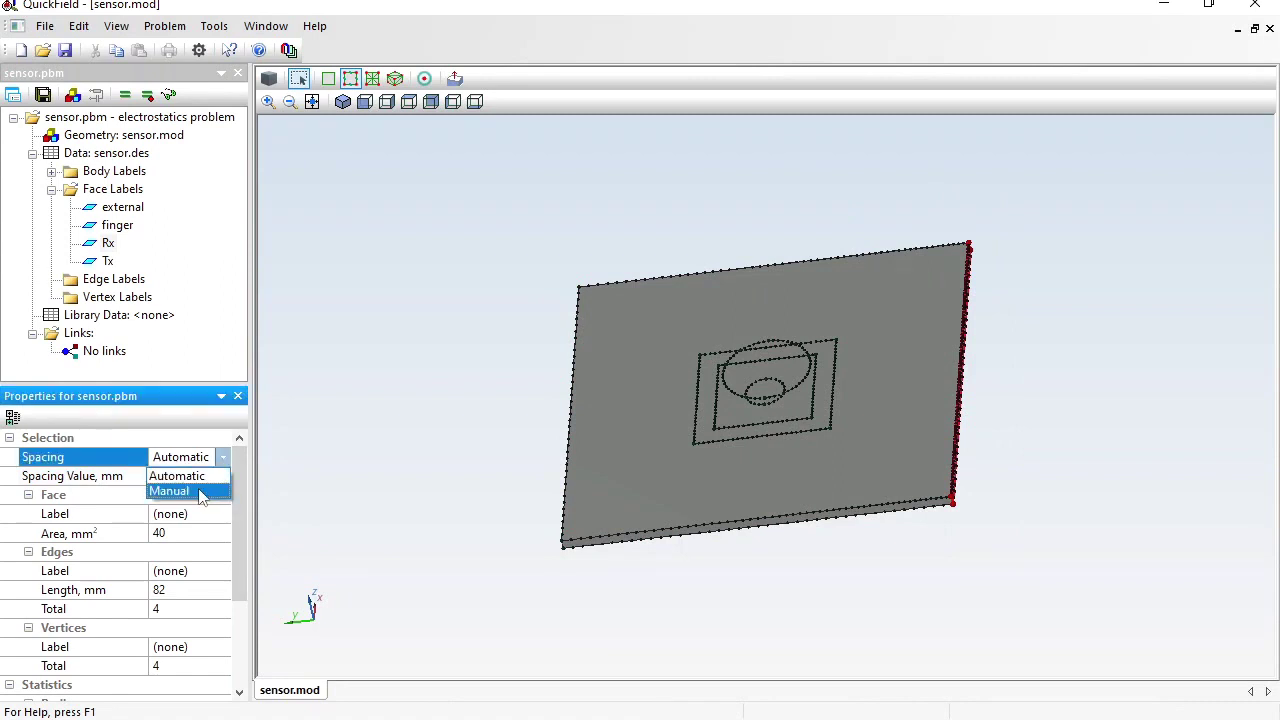
click(205, 492)
click(197, 478)
text(1)
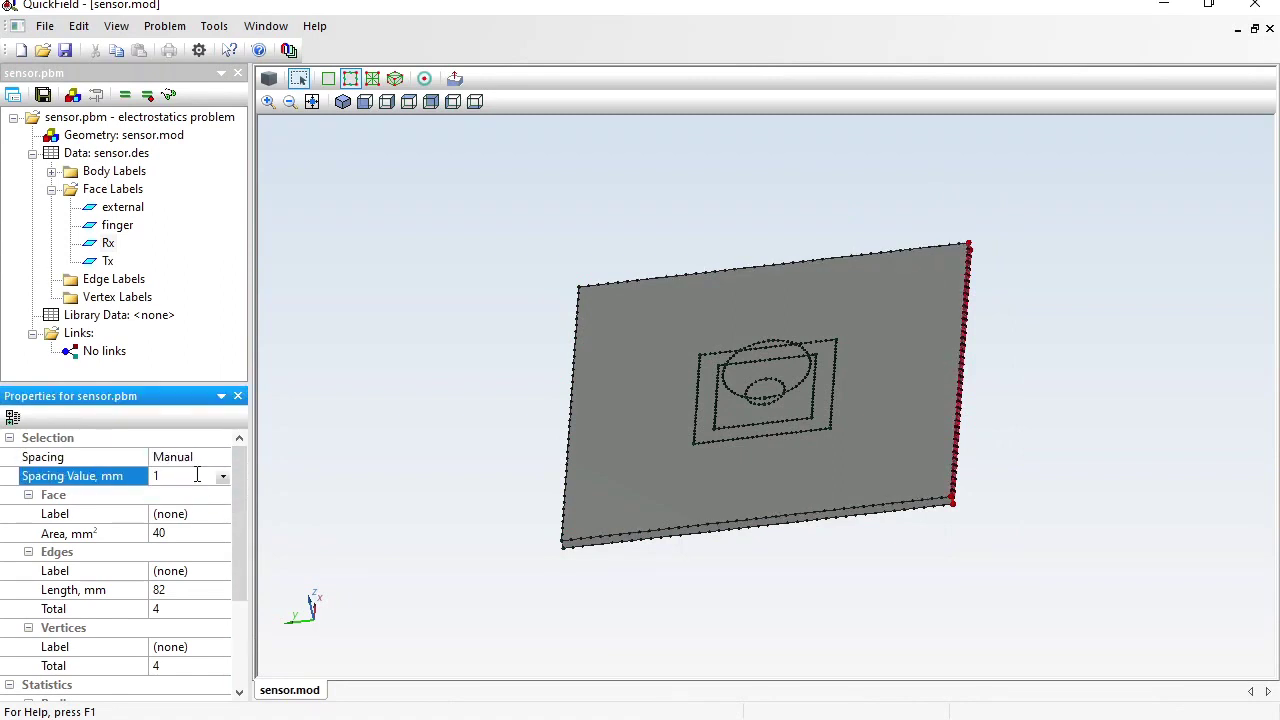
key(Return)
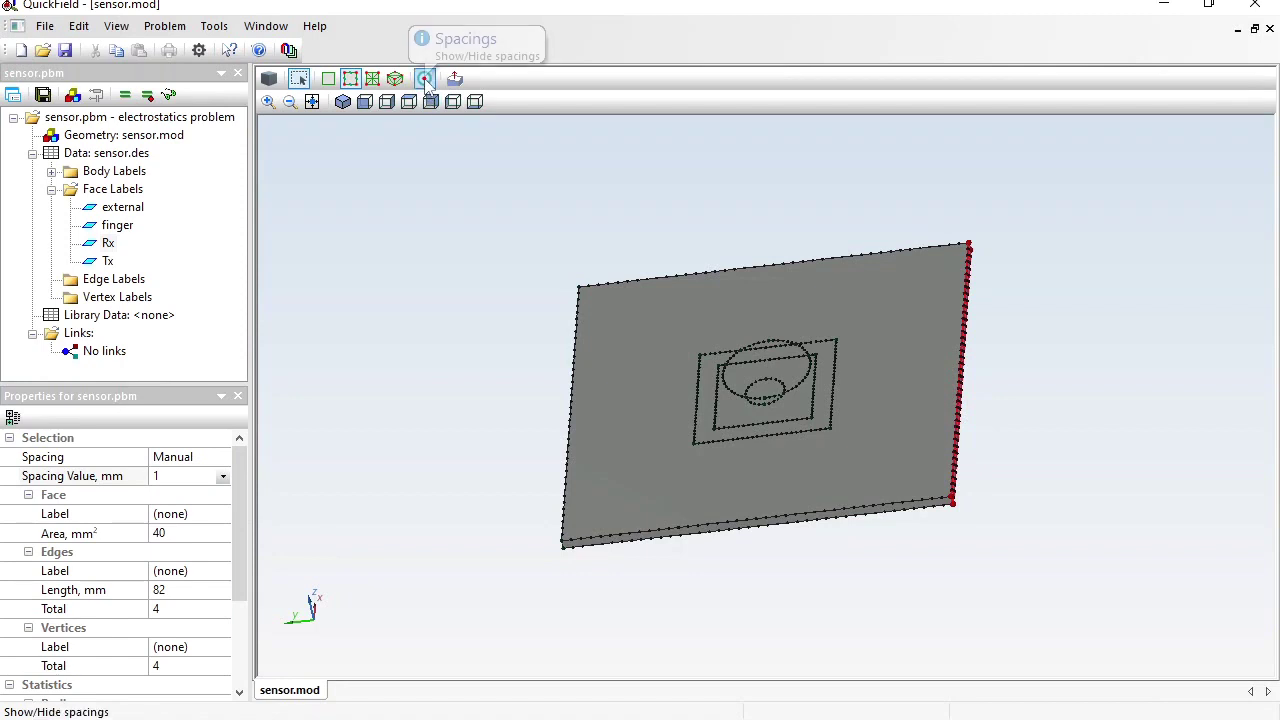
Display the spacing markers and check the spacing values at a plate corner vertex and an outer corner of the square frame
click(427, 80)
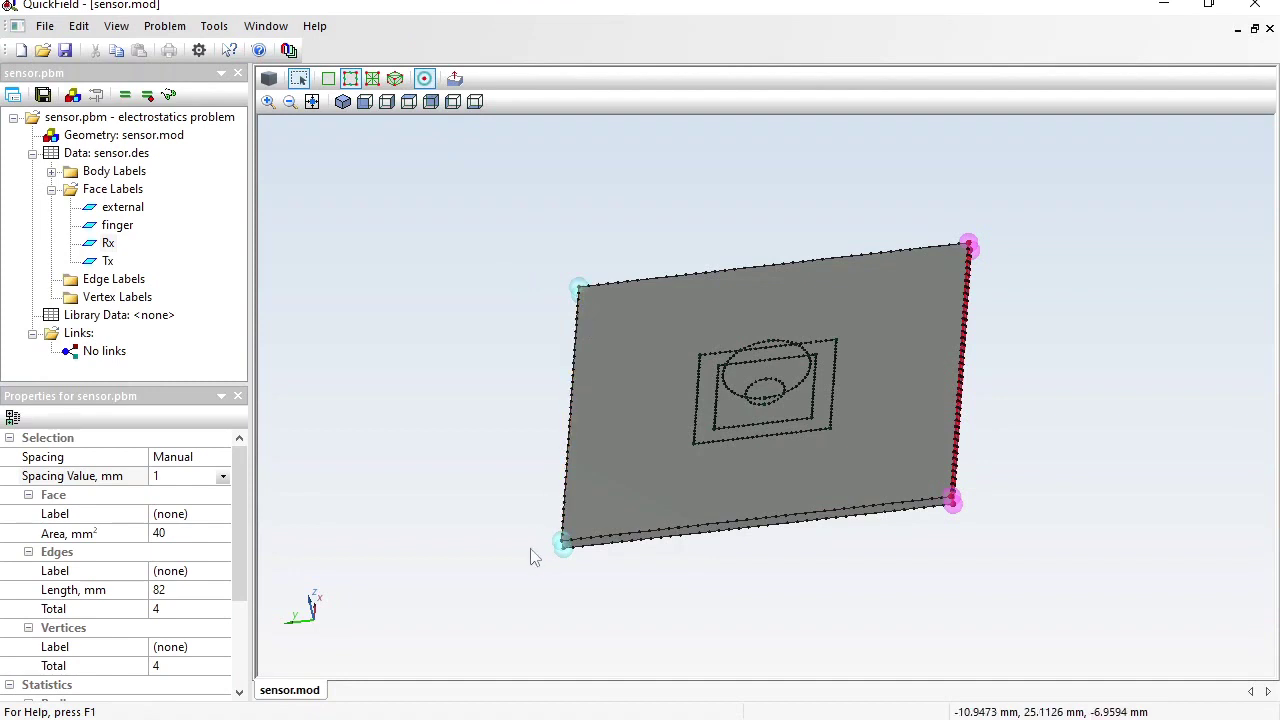
click(564, 542)
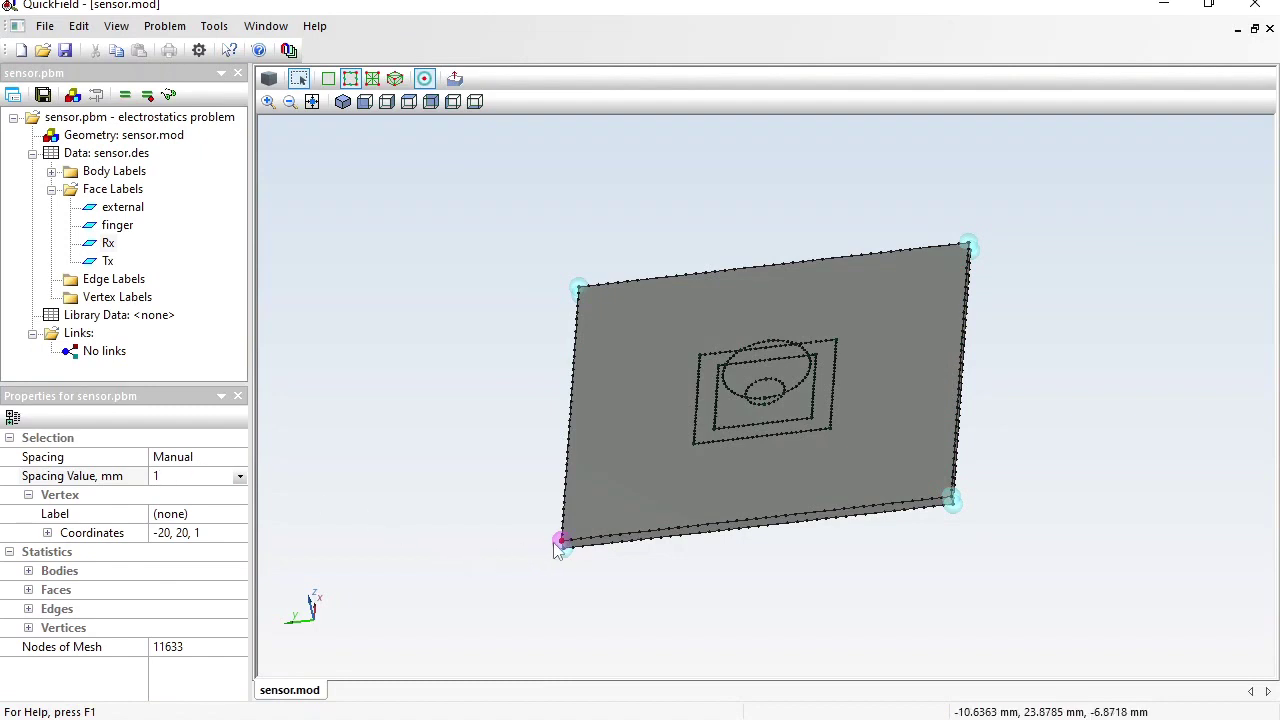
click(696, 442)
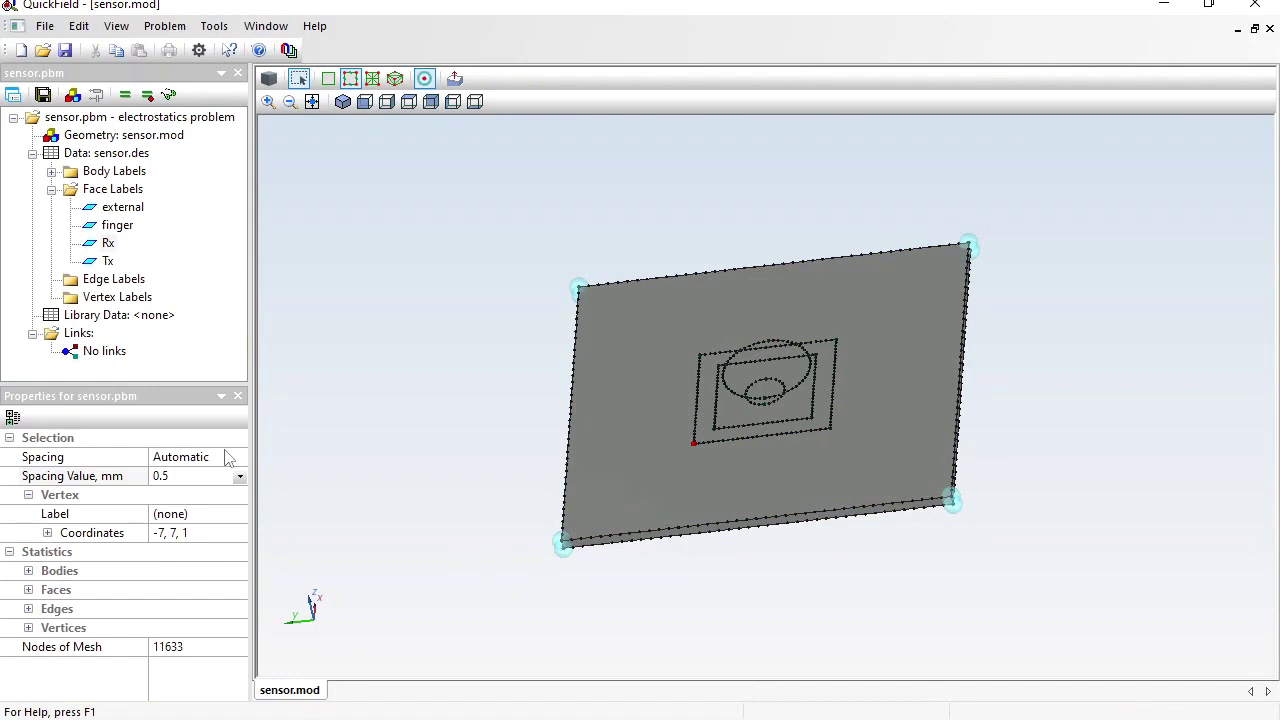
click(407, 416)
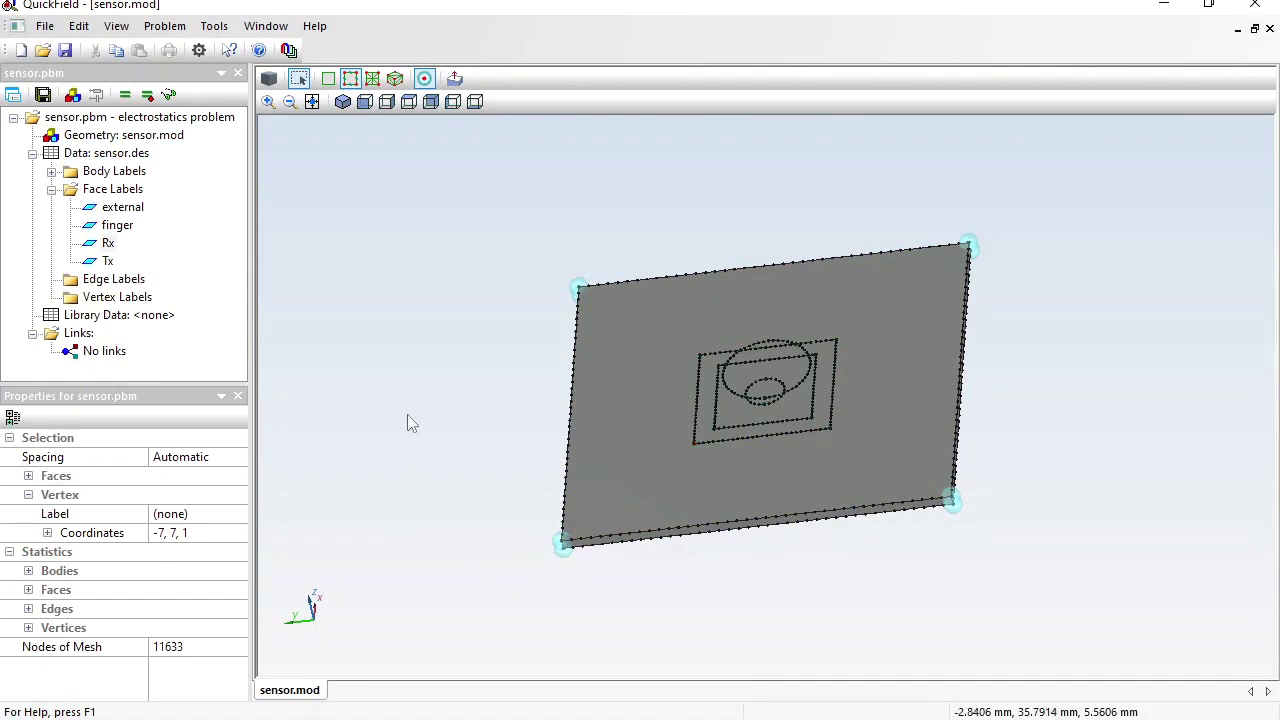
Unhide all bodies and set the mesh spacing of everything on the air cylinder's top end to 10 mm
right_click(347, 213)
click(457, 459)
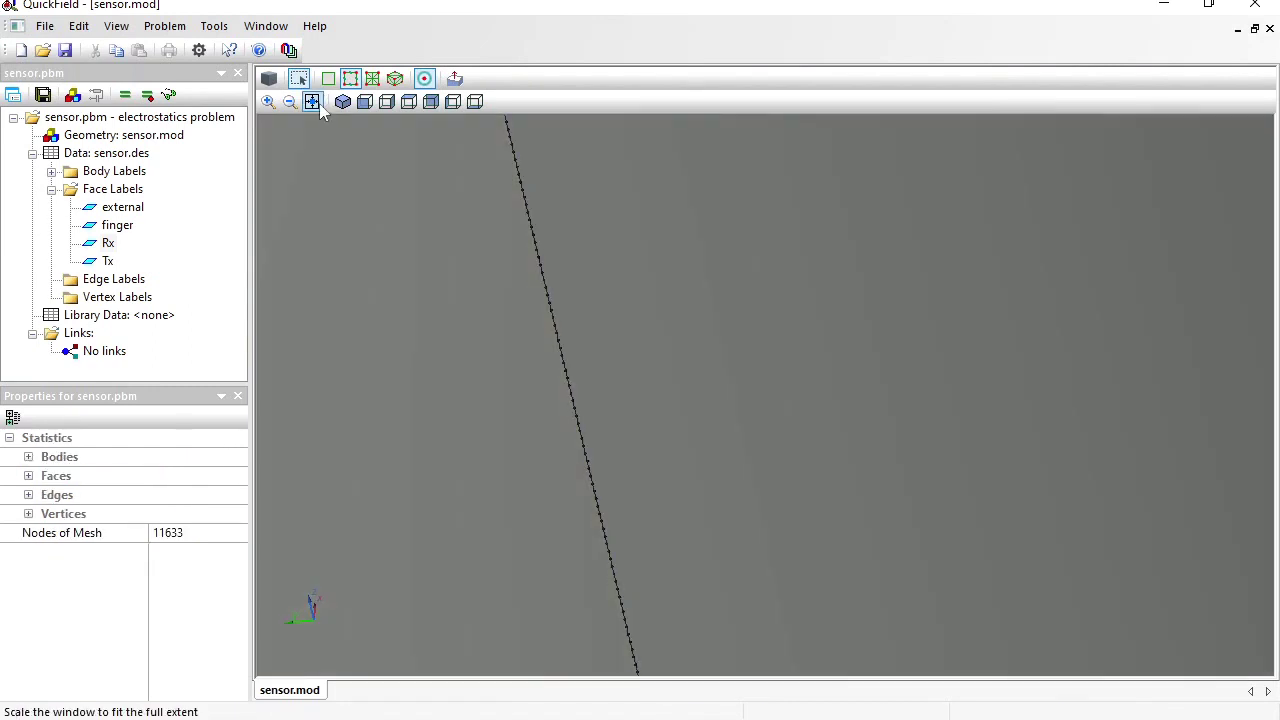
click(312, 102)
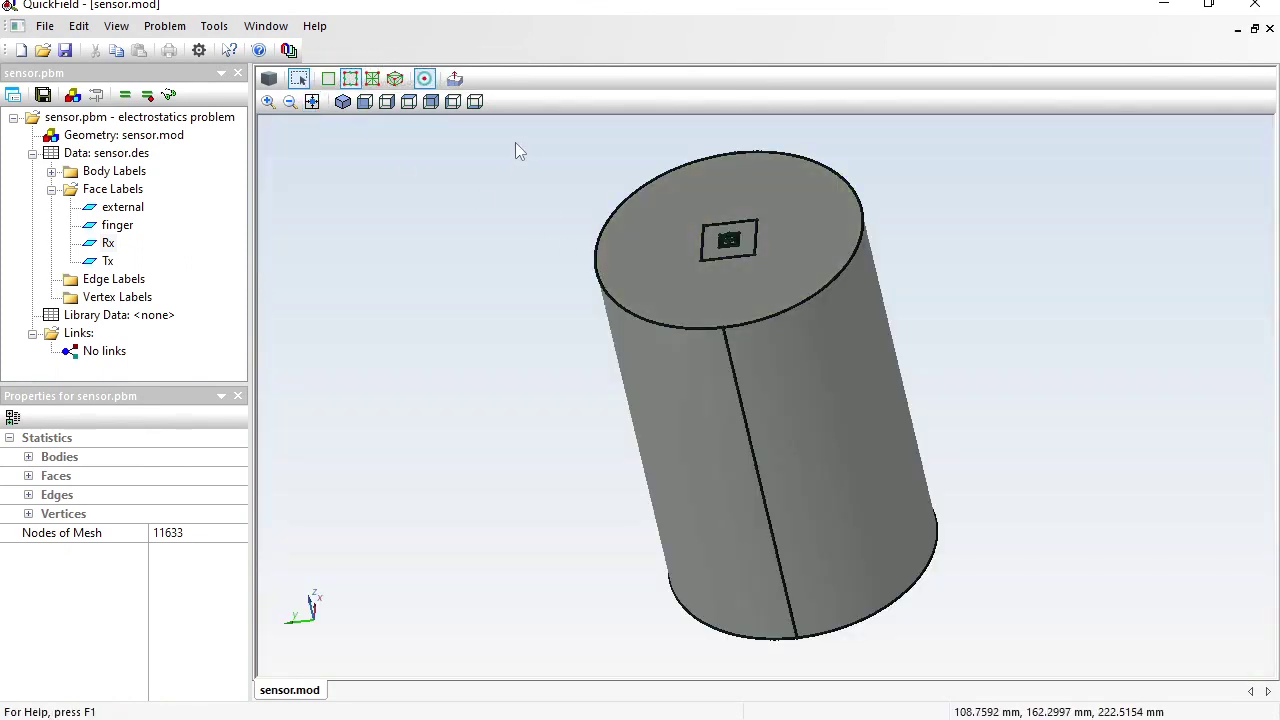
drag(497, 240, 960, 216)
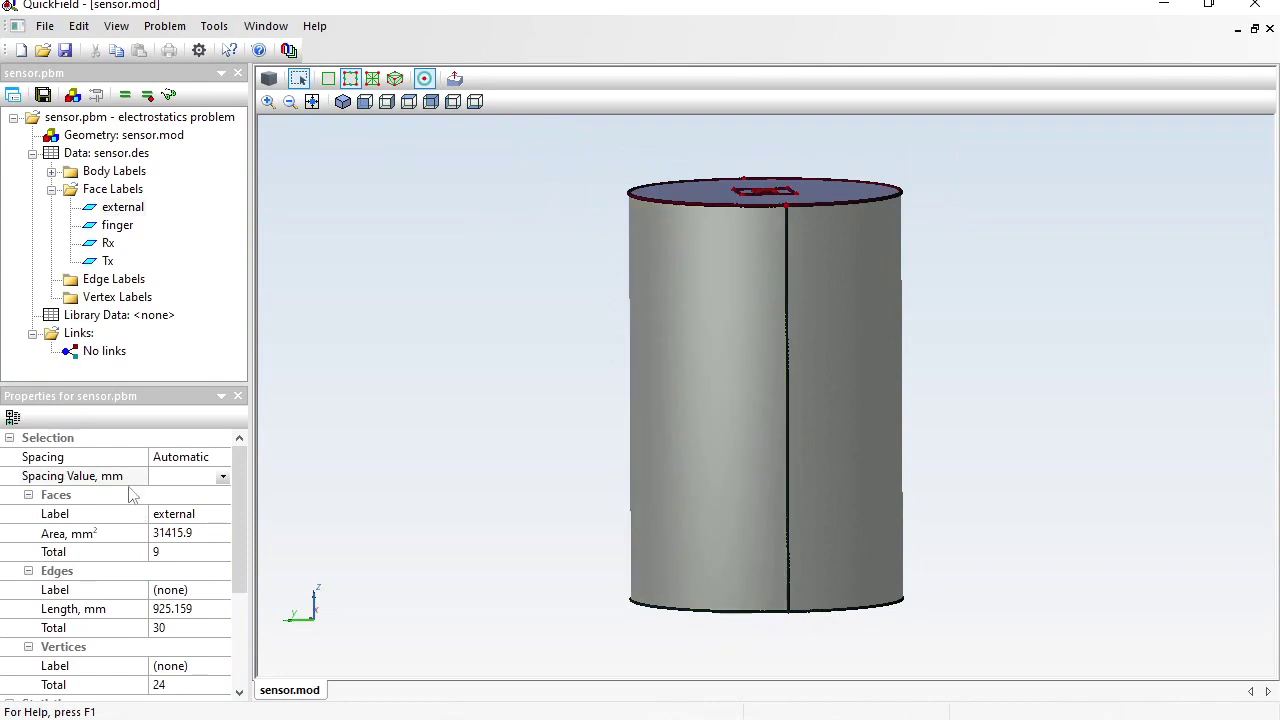
click(181, 477)
text(10)
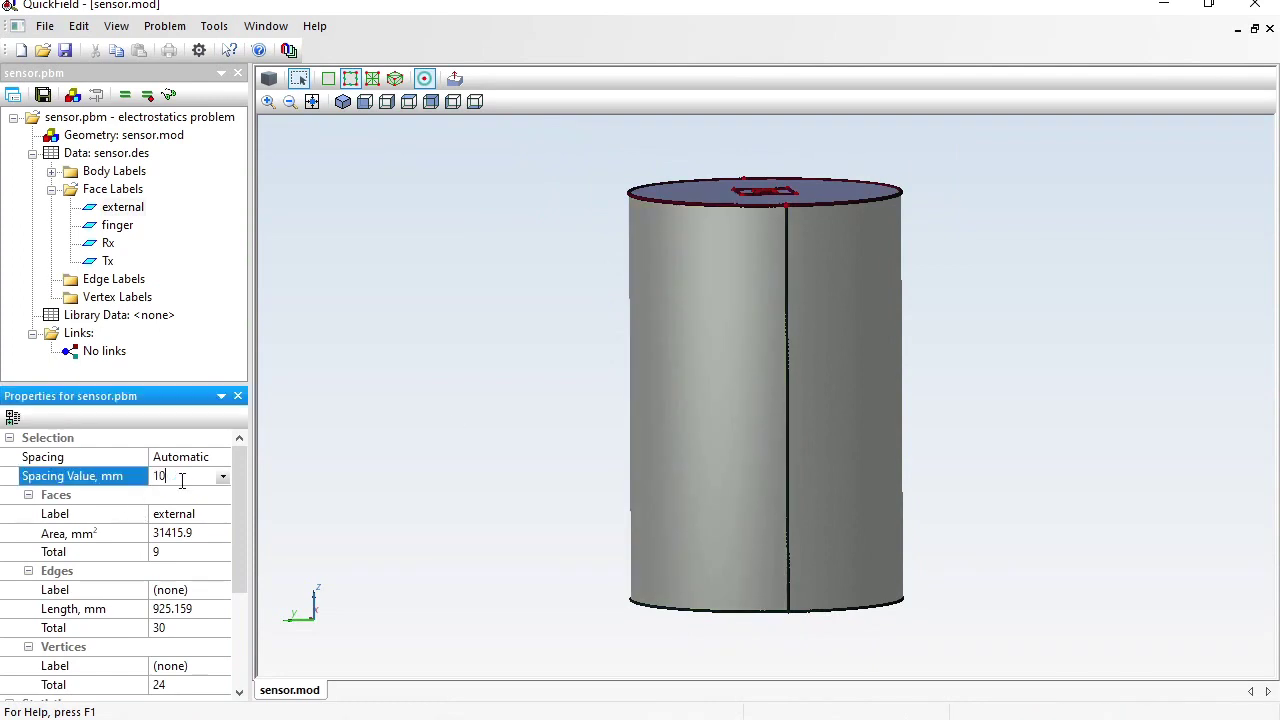
key(Return)
Select everything on the air cylinder's bottom end and set its mesh spacing to 10 mm
drag(616, 568, 1031, 666)
click(179, 477)
text(1)
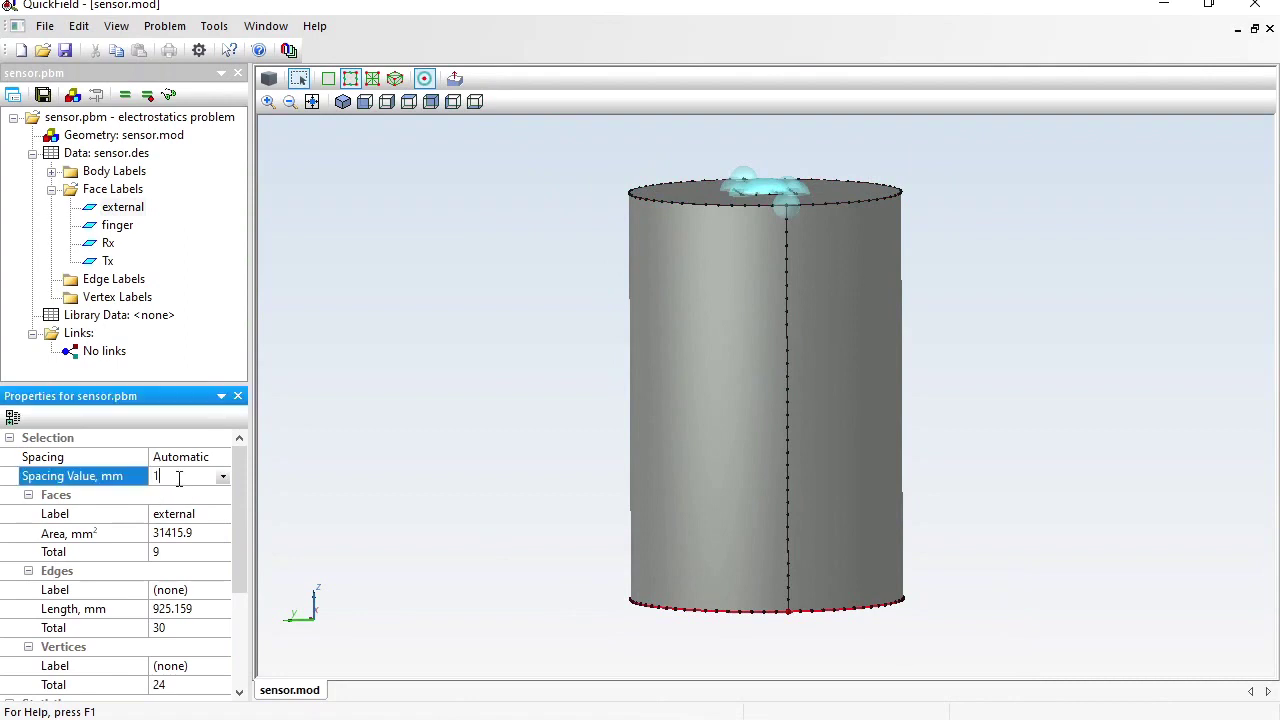
text(0)
key(Return)
click(445, 240)
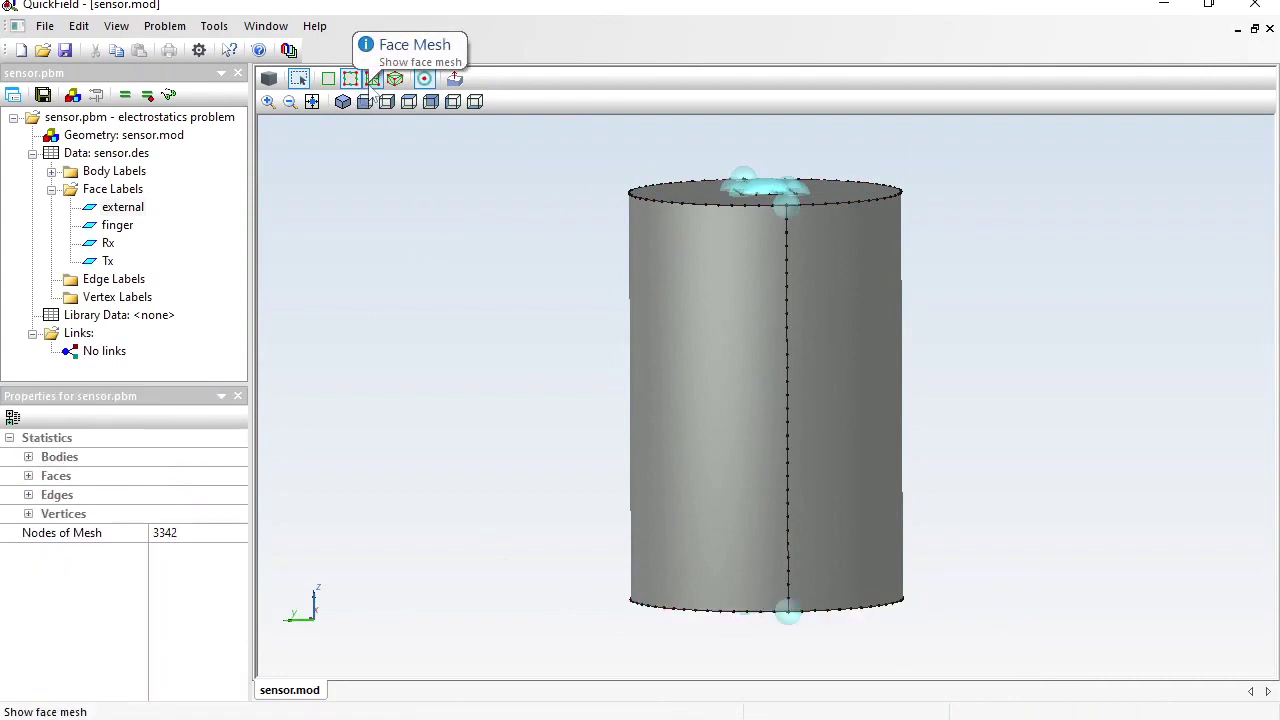
Build the face mesh and the volume mesh of the whole model and save the problem
click(372, 82)
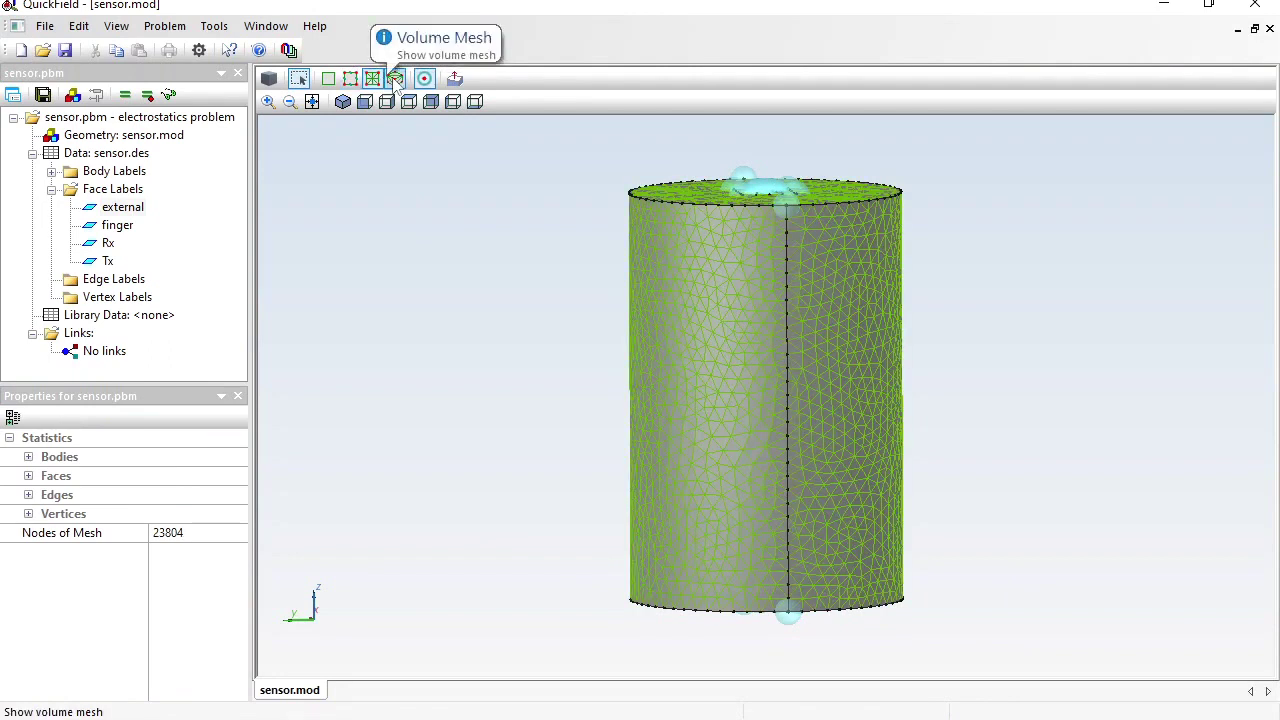
click(396, 80)
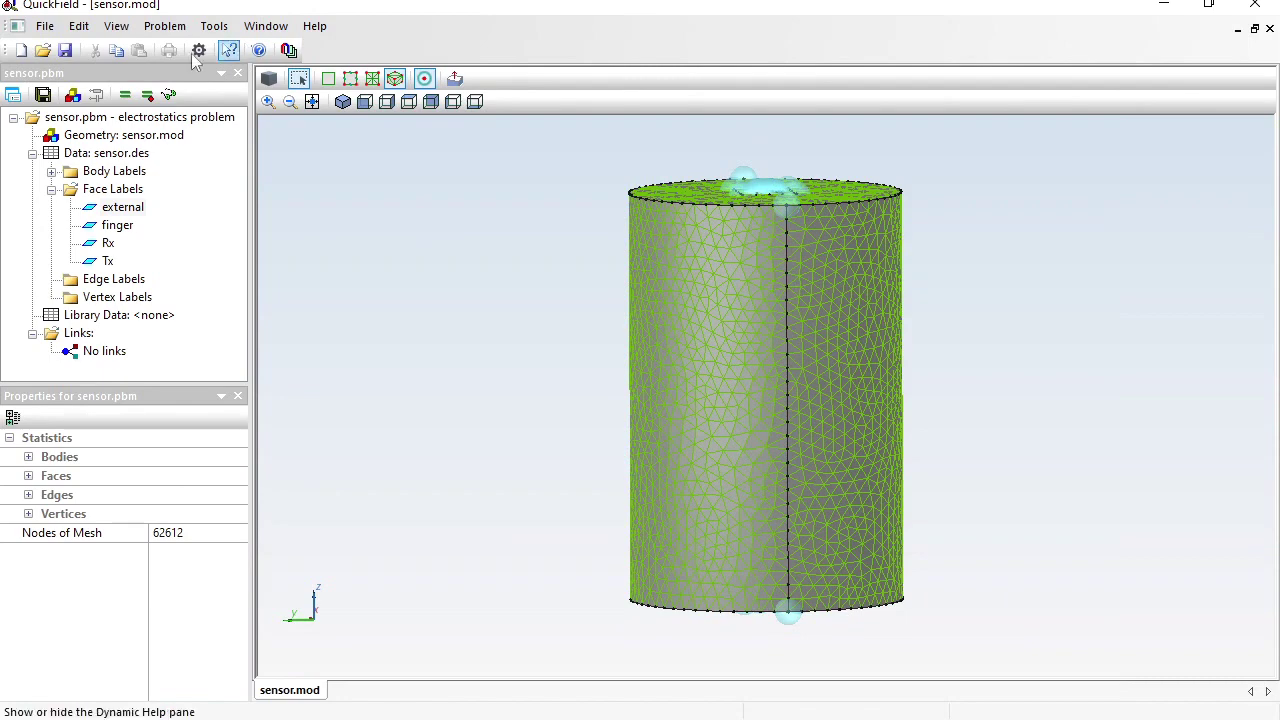
click(43, 96)
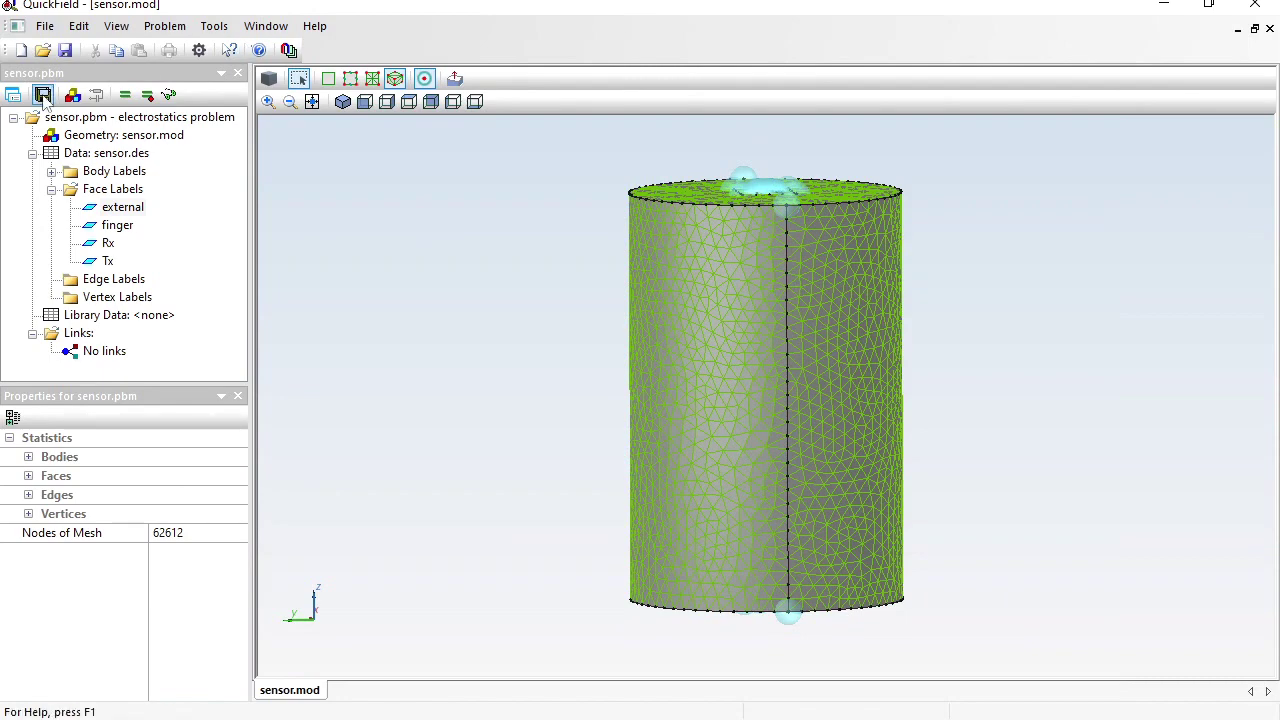
click(43, 96)
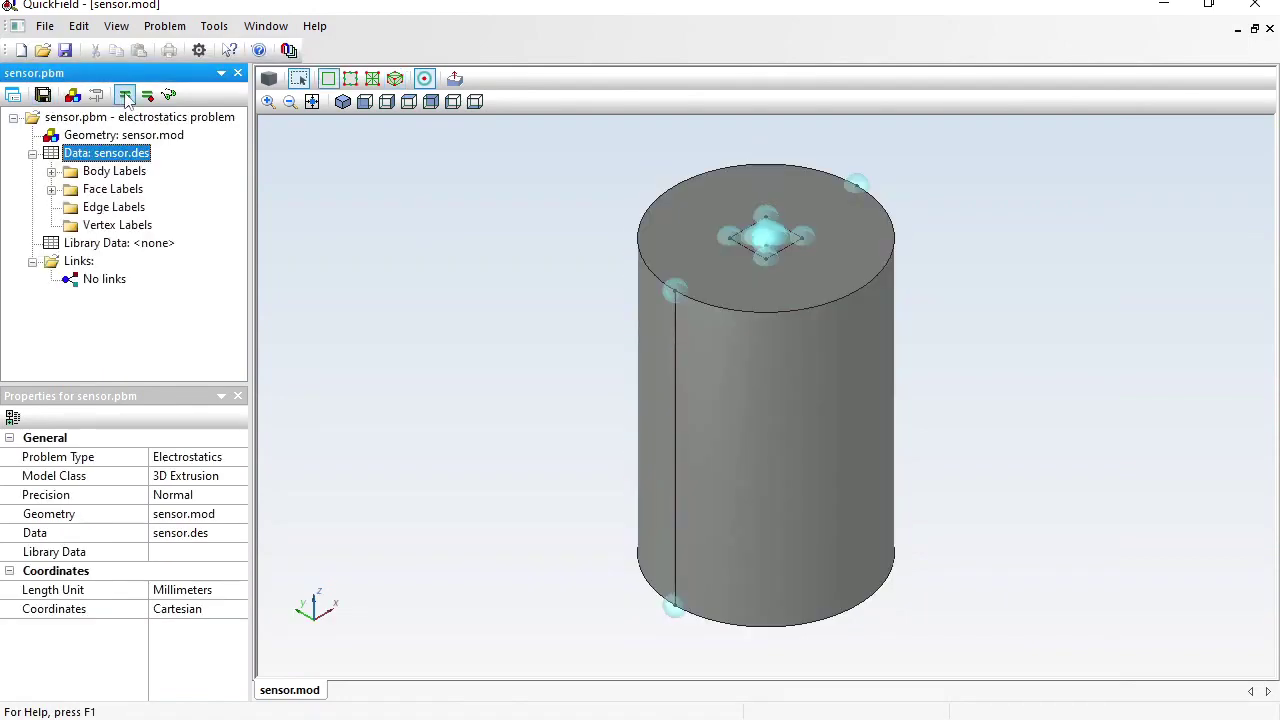
Solve the electrostatics problem and open its results
click(125, 95)
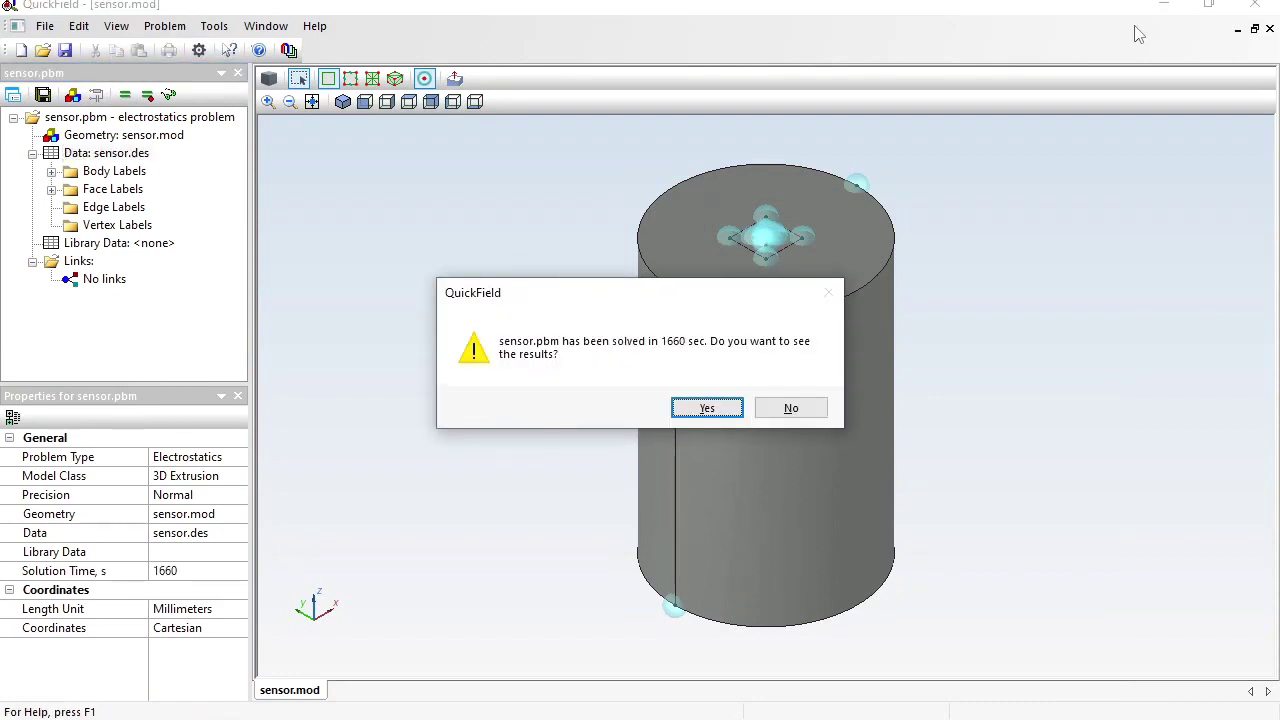
click(706, 410)
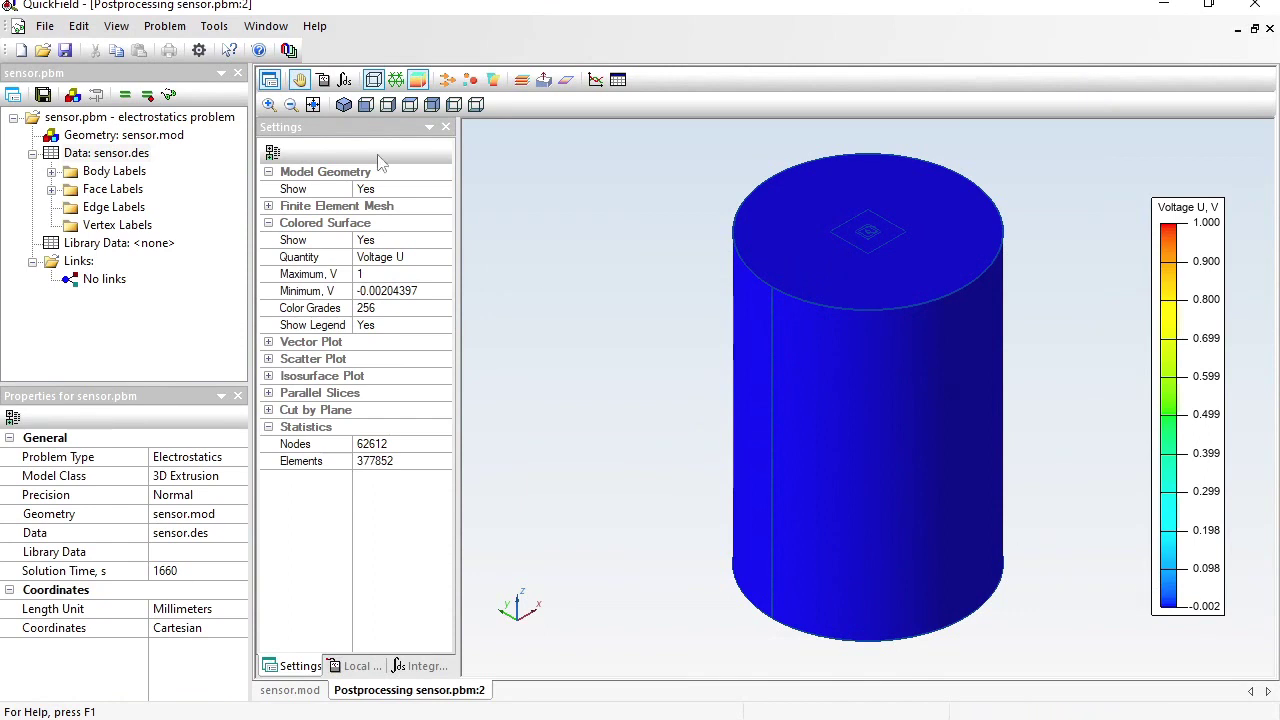
Hide the bodies labelled air in the results and examine the voltage distribution on the finger and the sensor plate
click(52, 171)
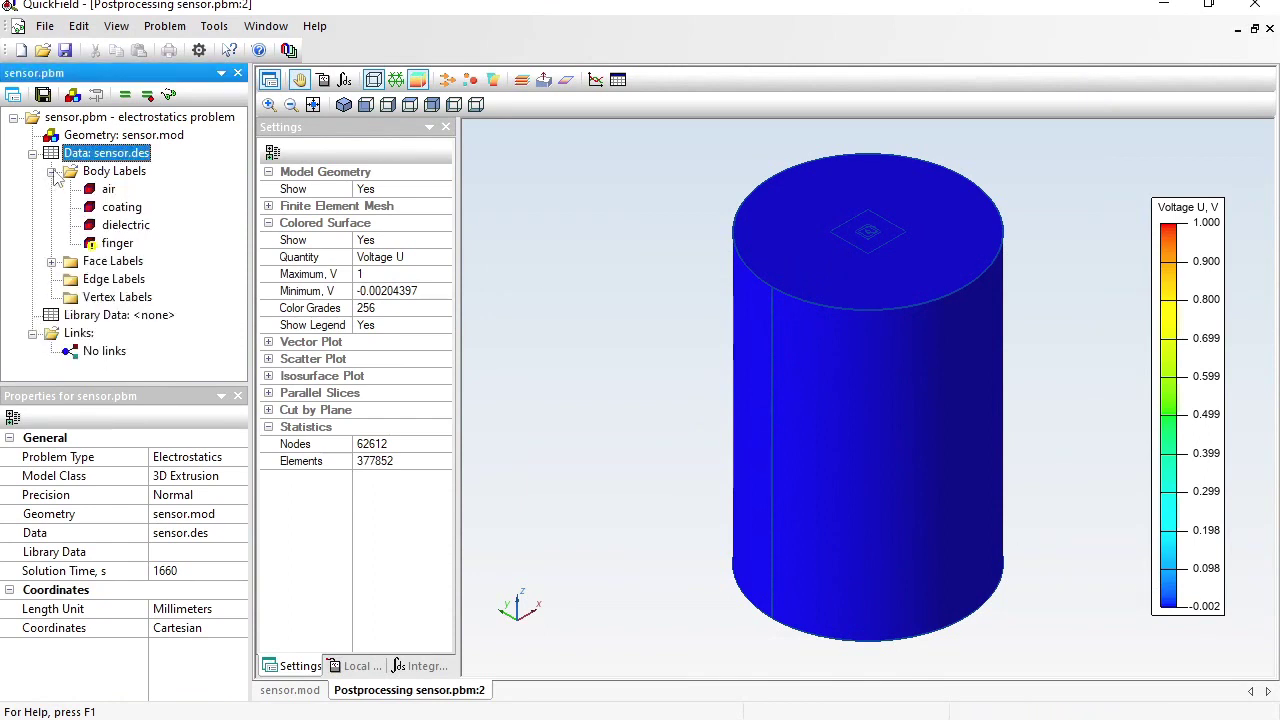
click(108, 189)
right_click(108, 189)
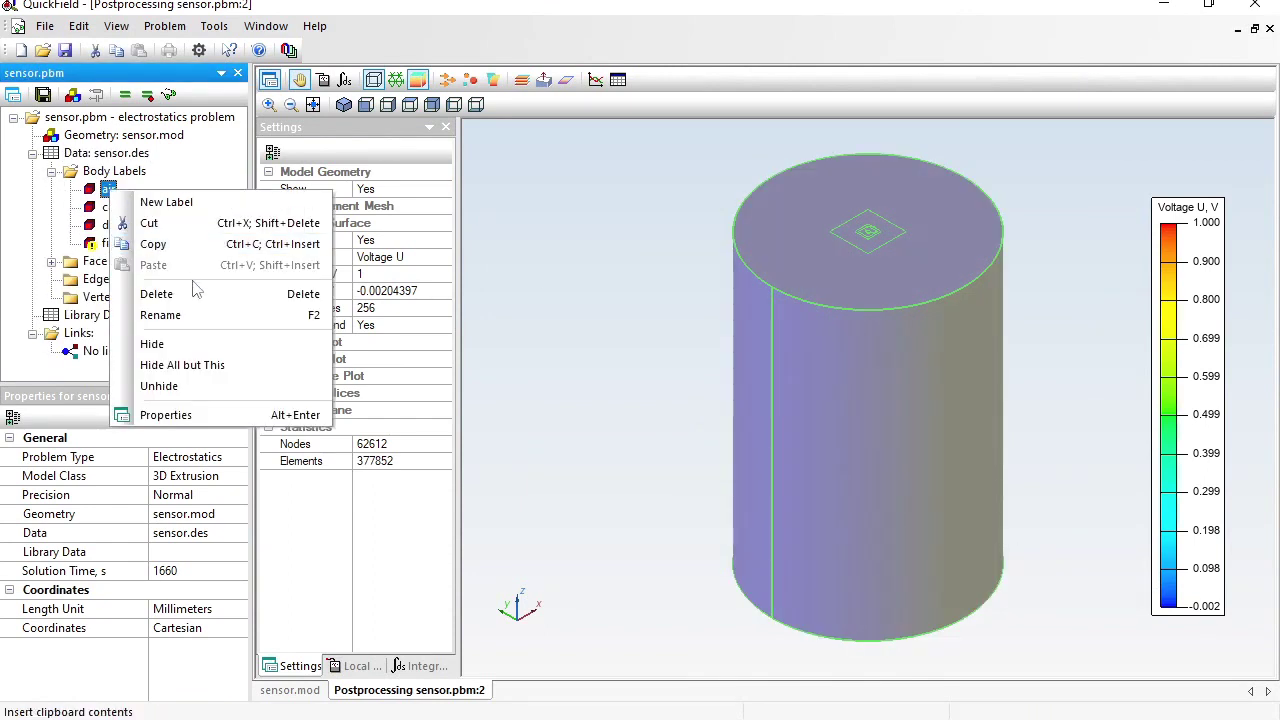
click(192, 344)
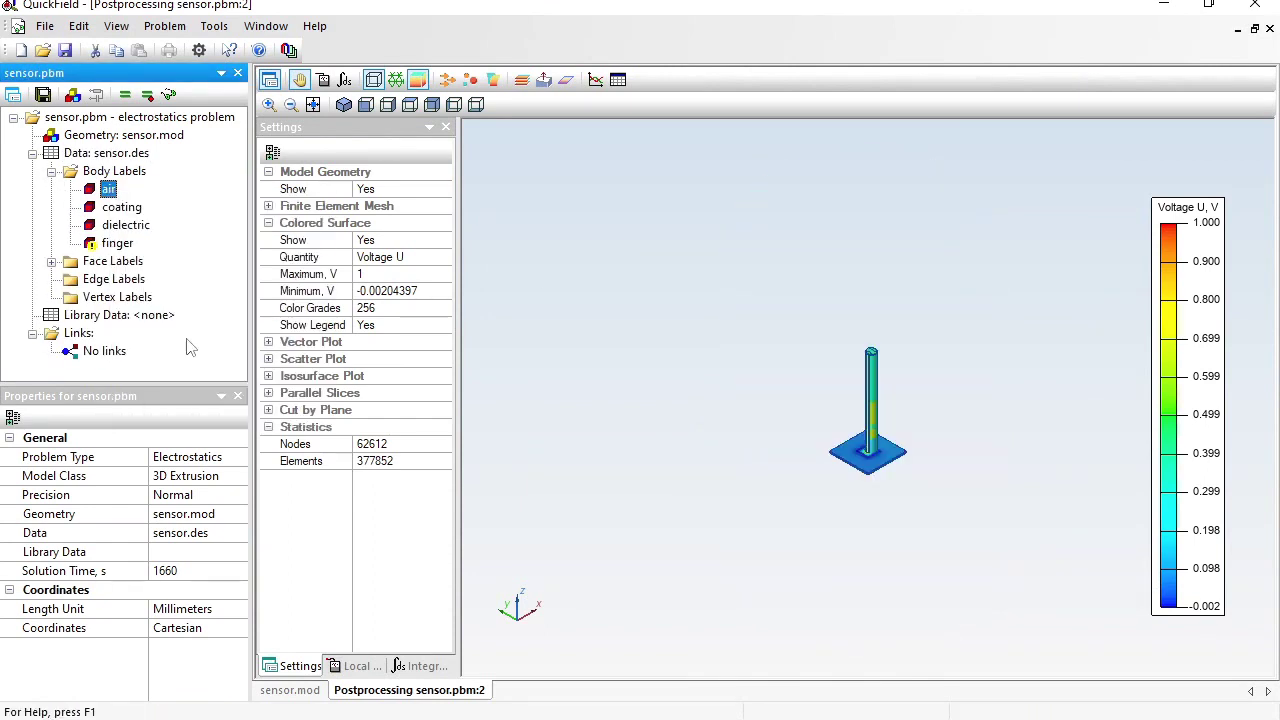
click(269, 105)
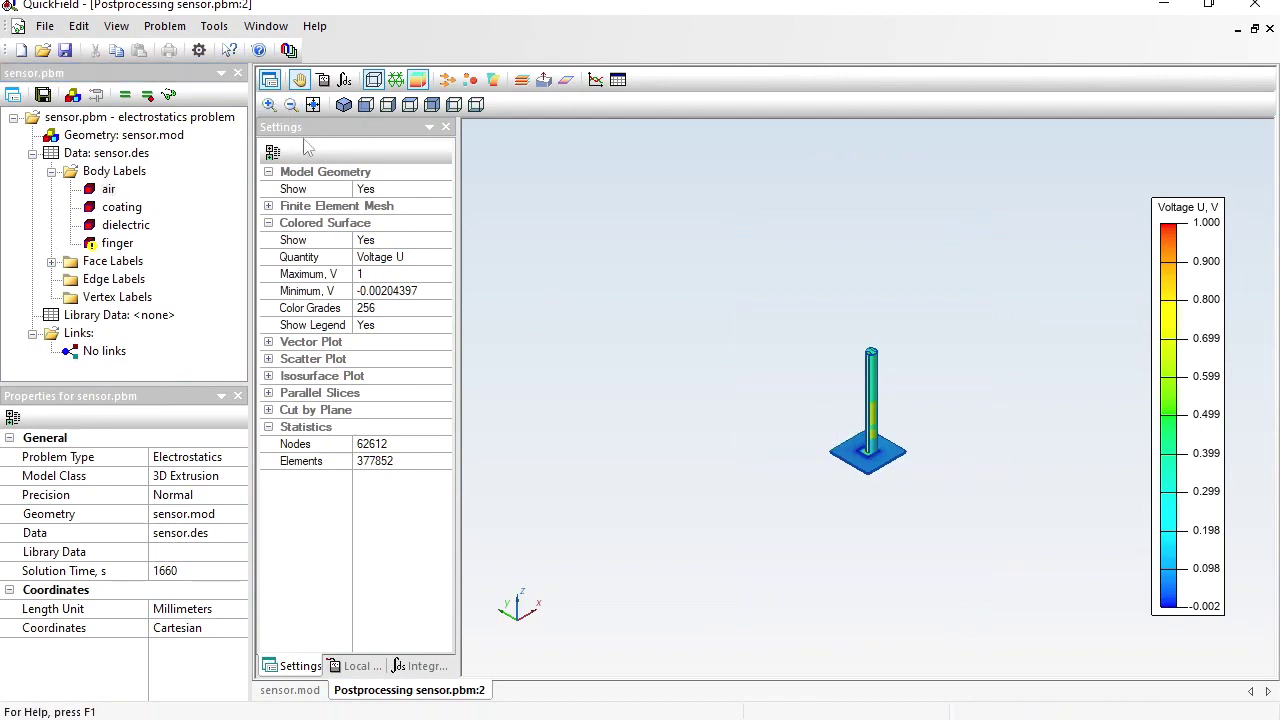
click(269, 105)
drag(825, 418, 914, 478)
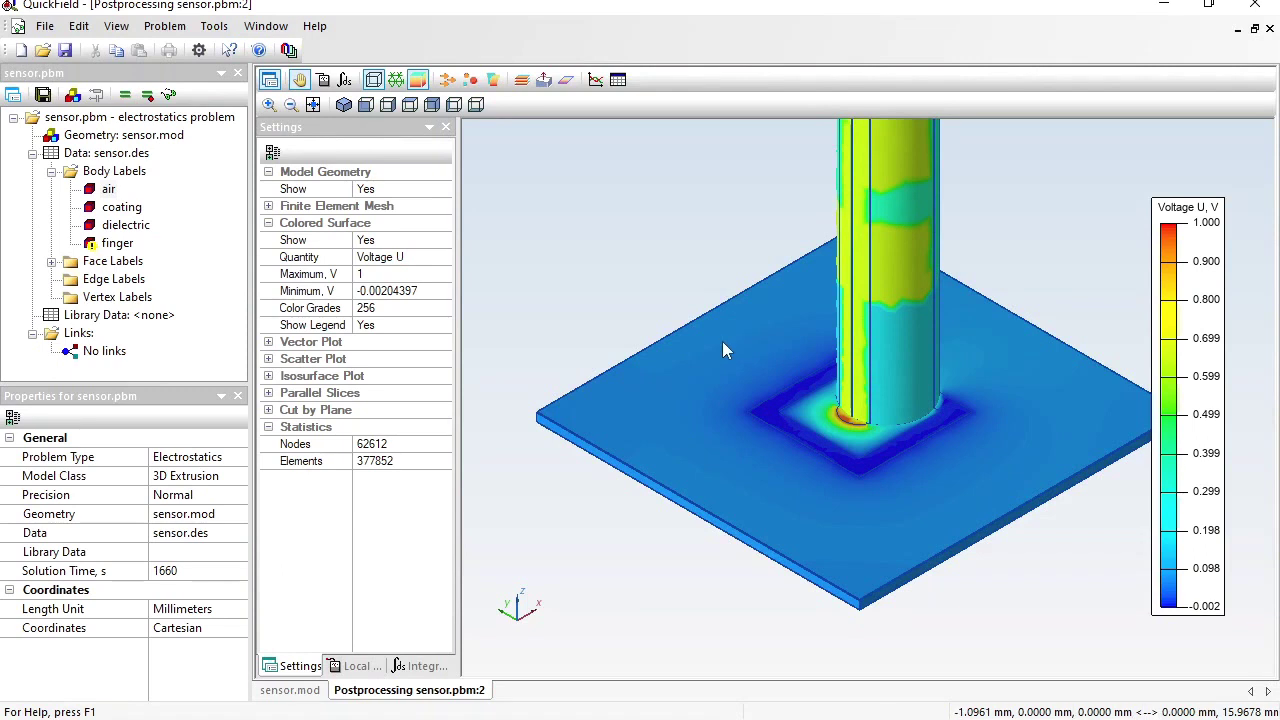
Unhide all bodies in the voltage results view
right_click(523, 165)
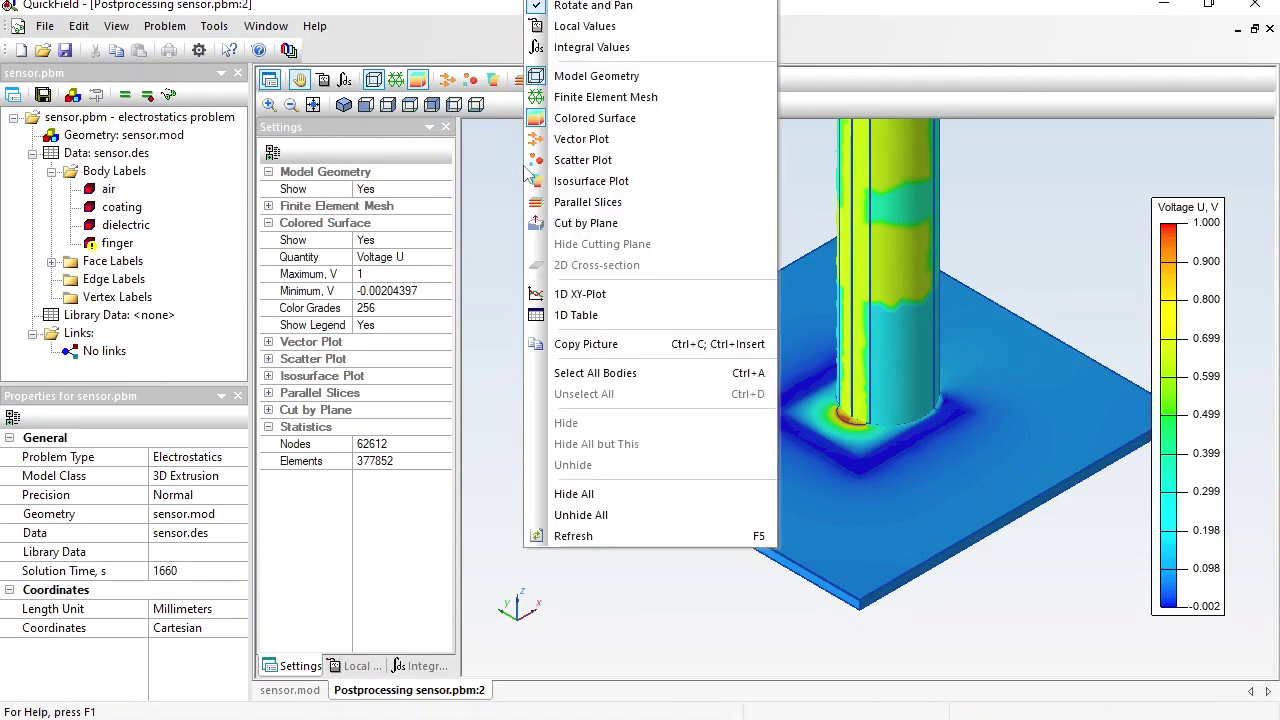
click(580, 514)
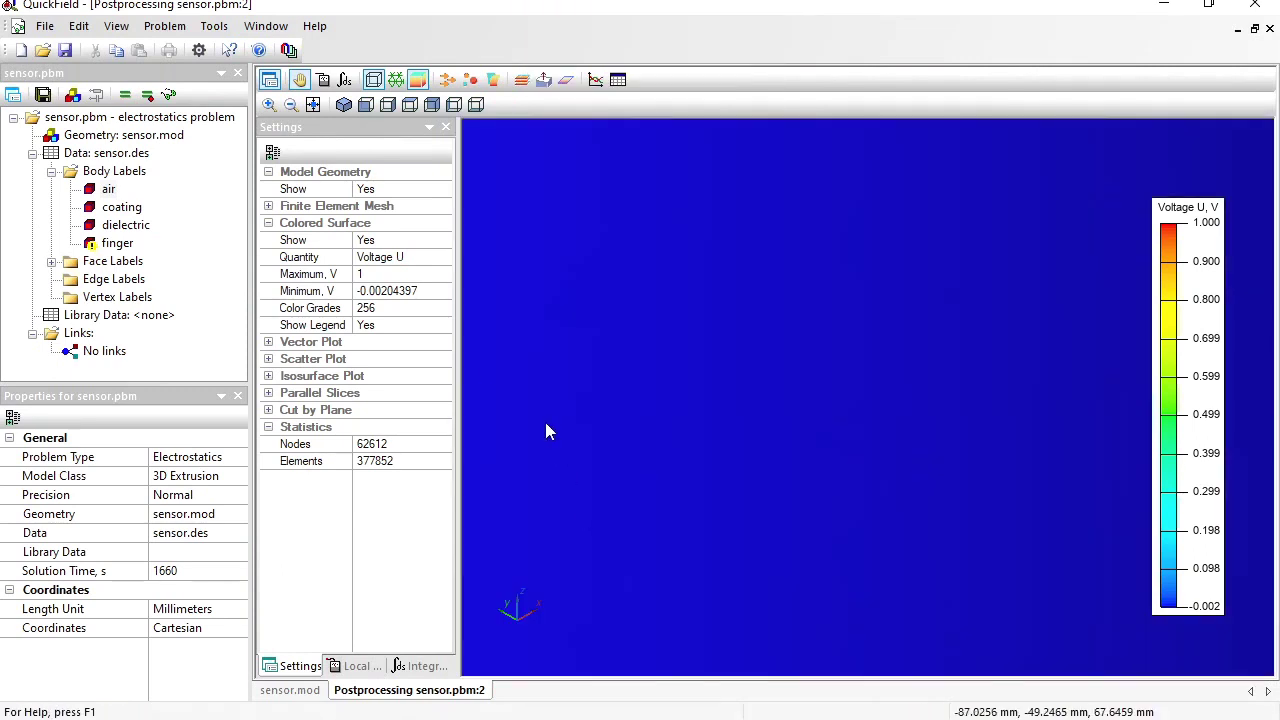
Select all bodies, calculate their integral quantities and copy the stored energy value
click(76, 28)
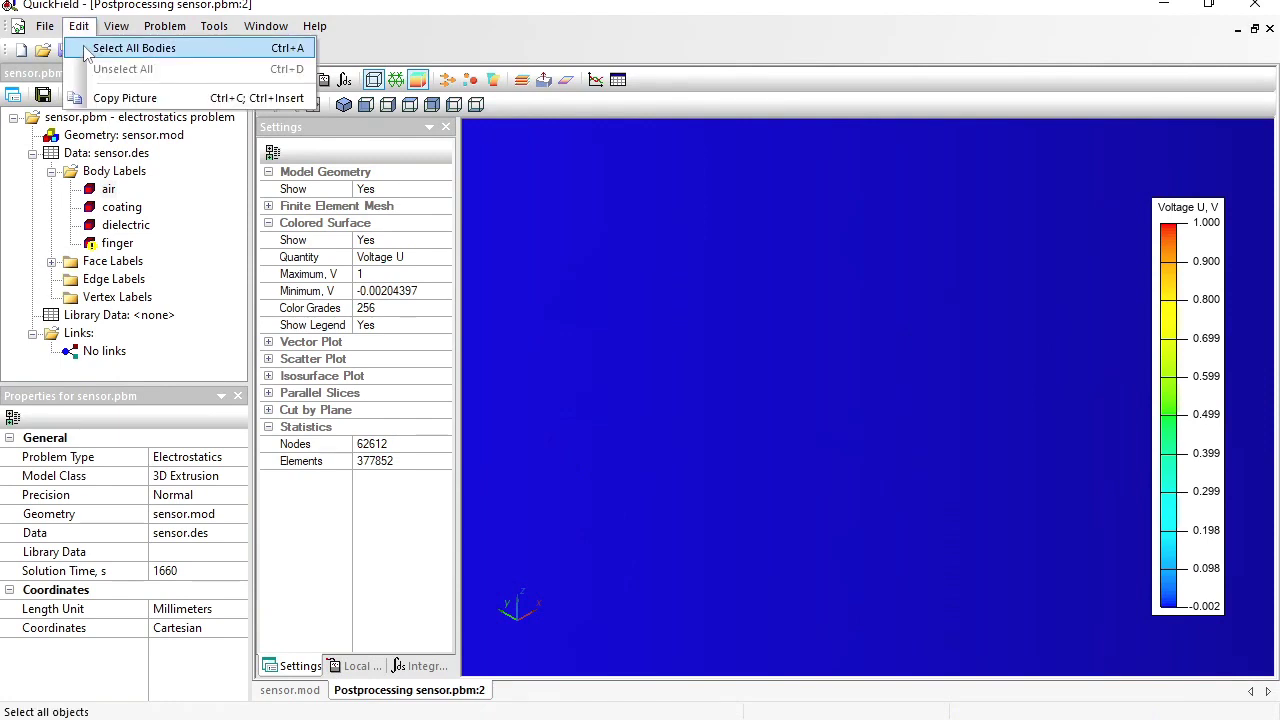
click(120, 48)
click(425, 666)
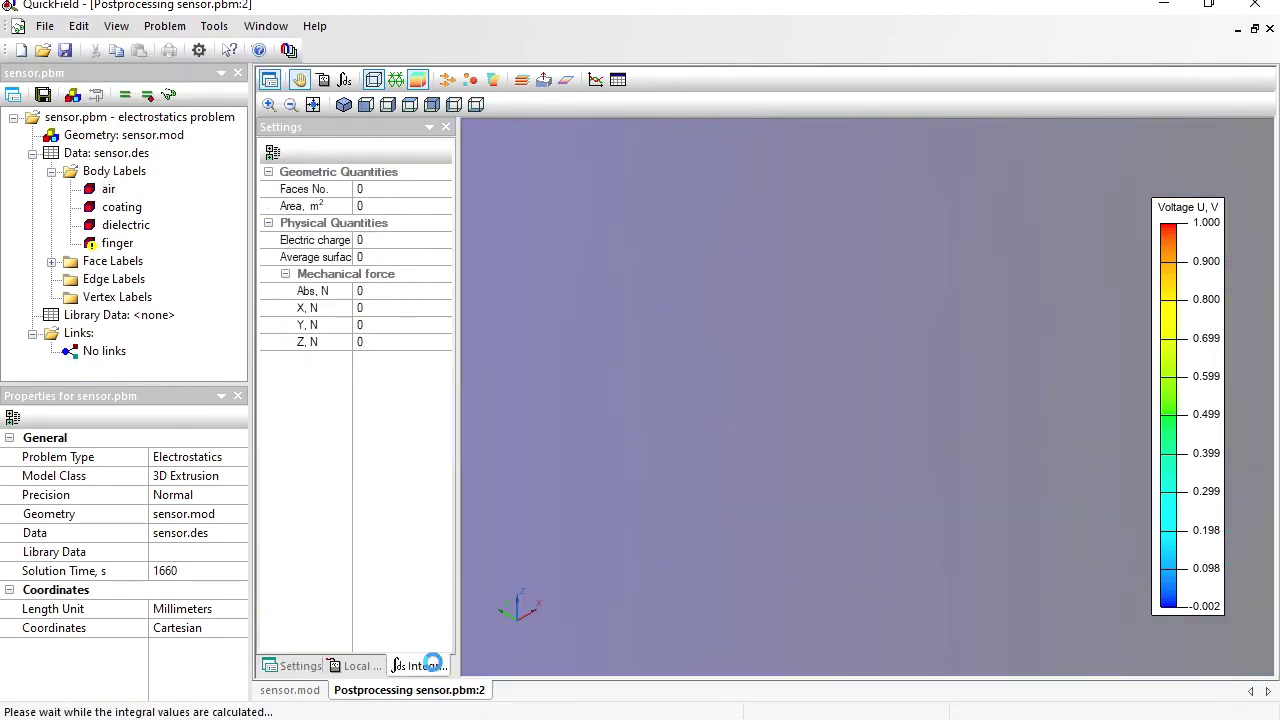
click(313, 410)
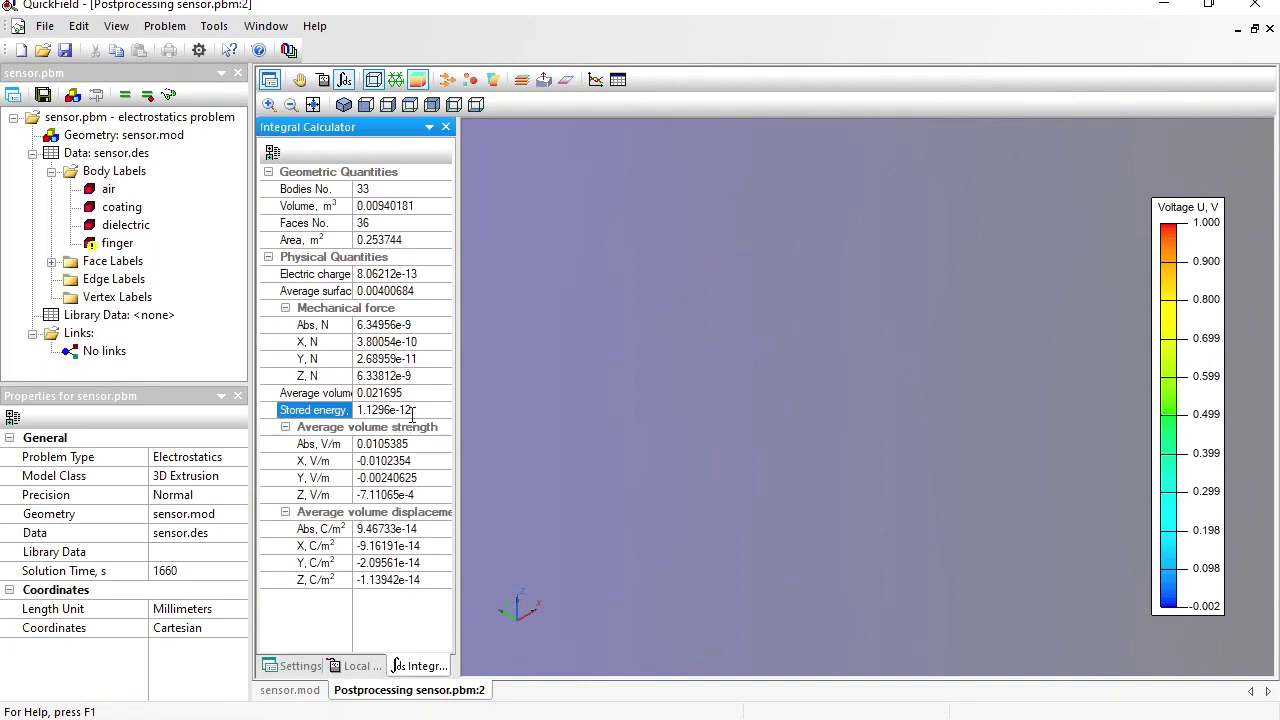
click(384, 410)
key(ctrl+c)
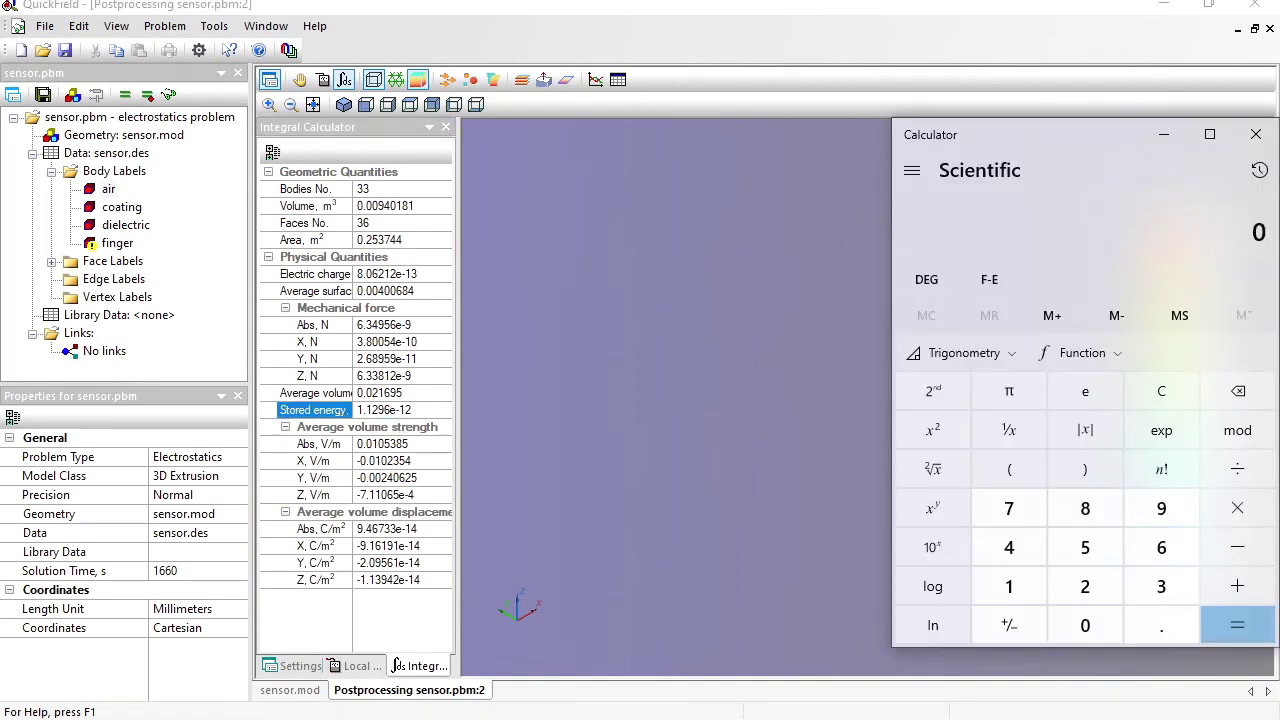
Multiply the copied stored energy by 2 in Calculator, show the result in scientific notation, and return to QuickField
text(2)
key(ctrl+v)
key(Return)
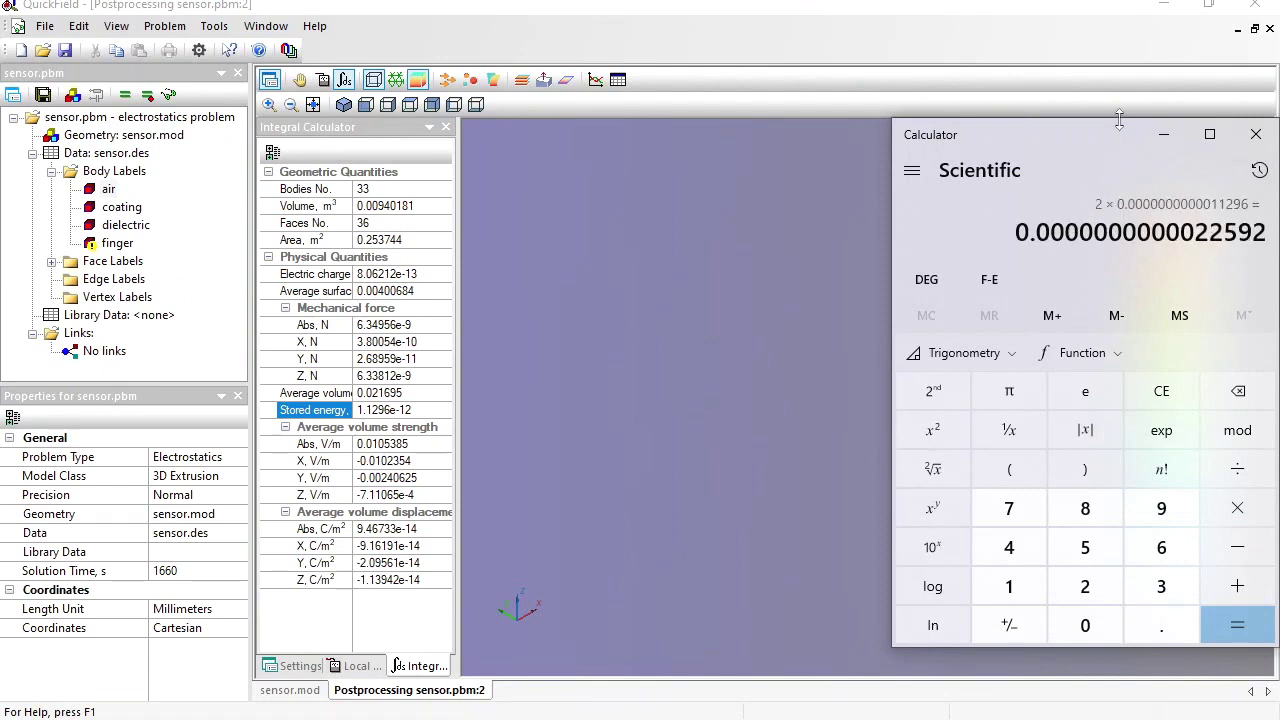
drag(1107, 133, 881, 120)
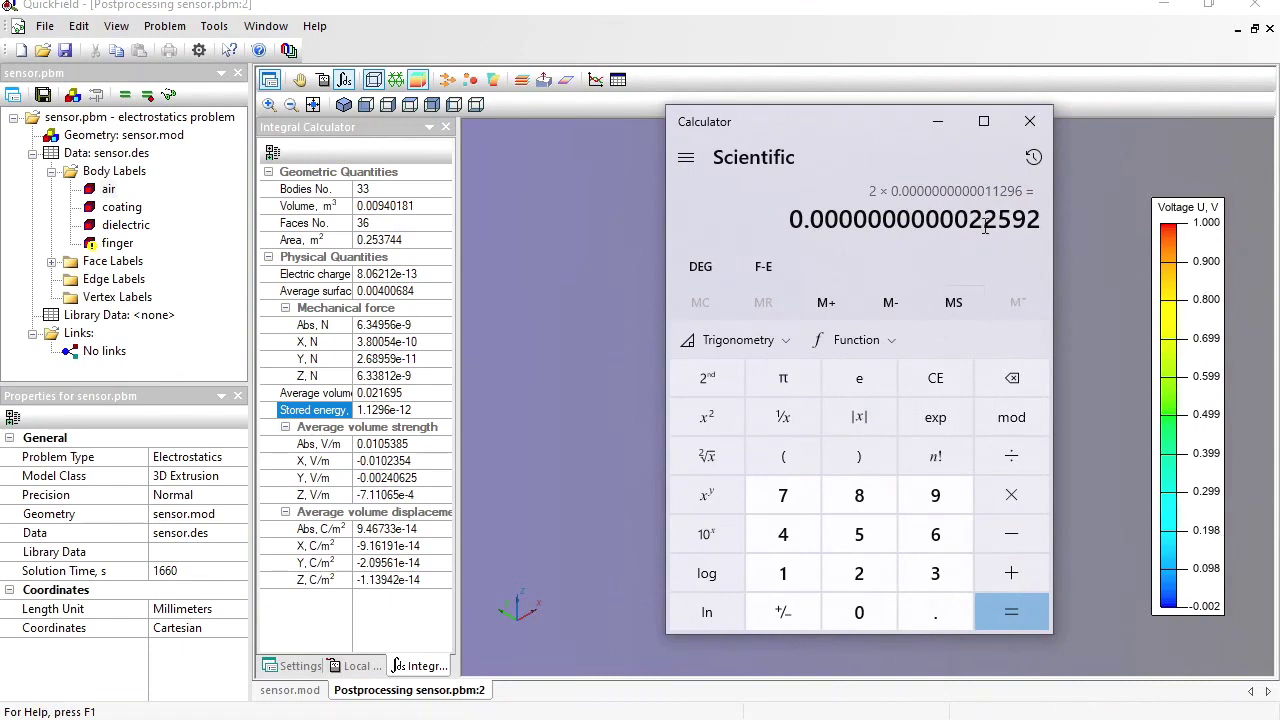
click(767, 266)
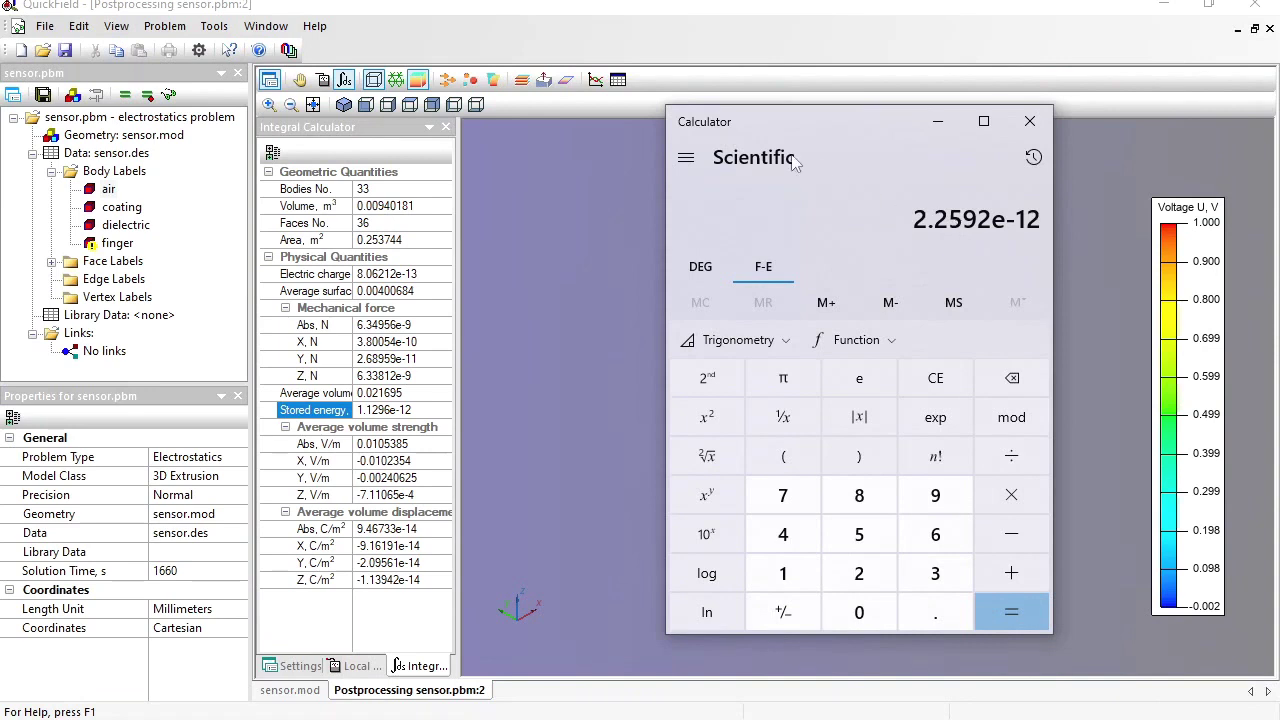
click(686, 53)
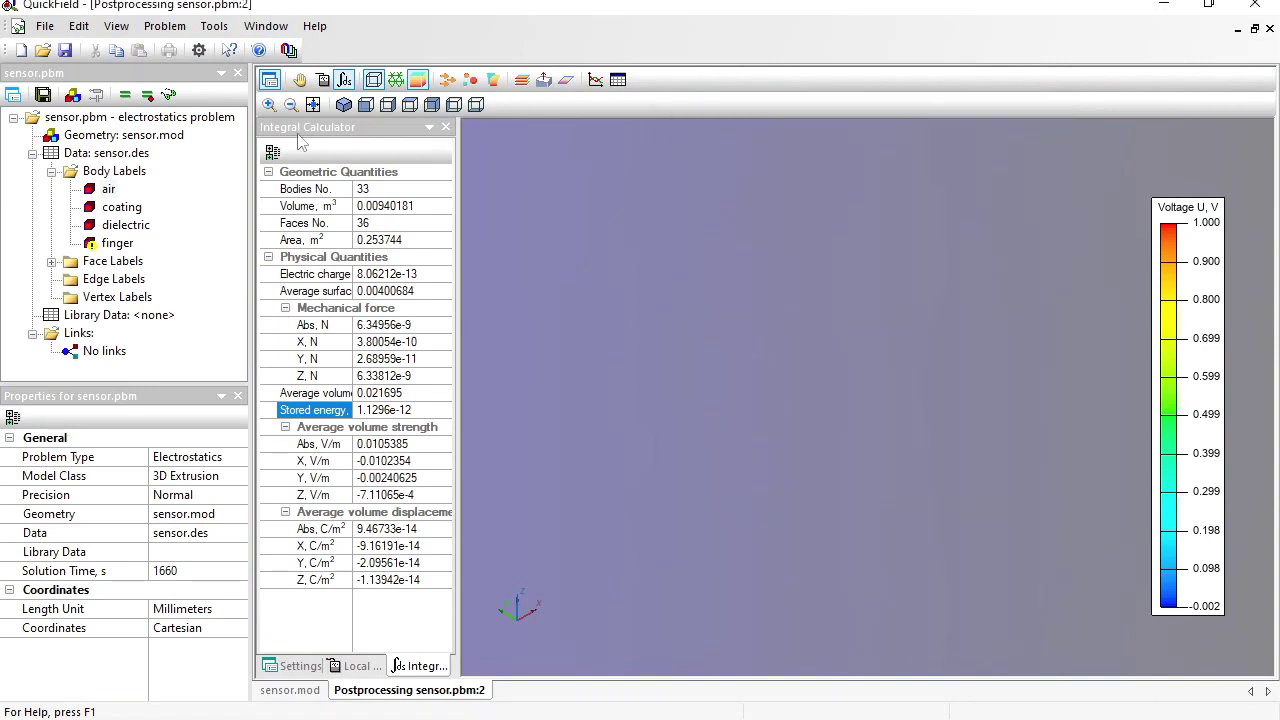
Set the relative electric permittivity of the finger body label to 1
click(52, 262)
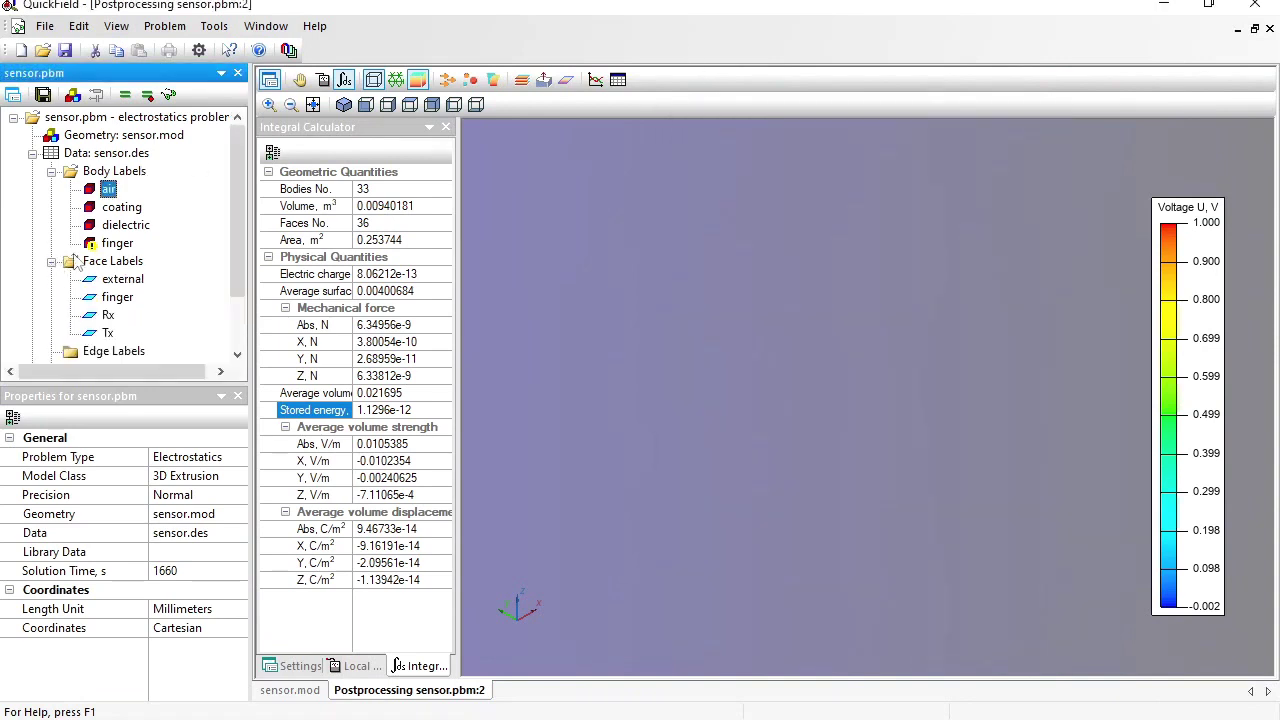
double_click(117, 243)
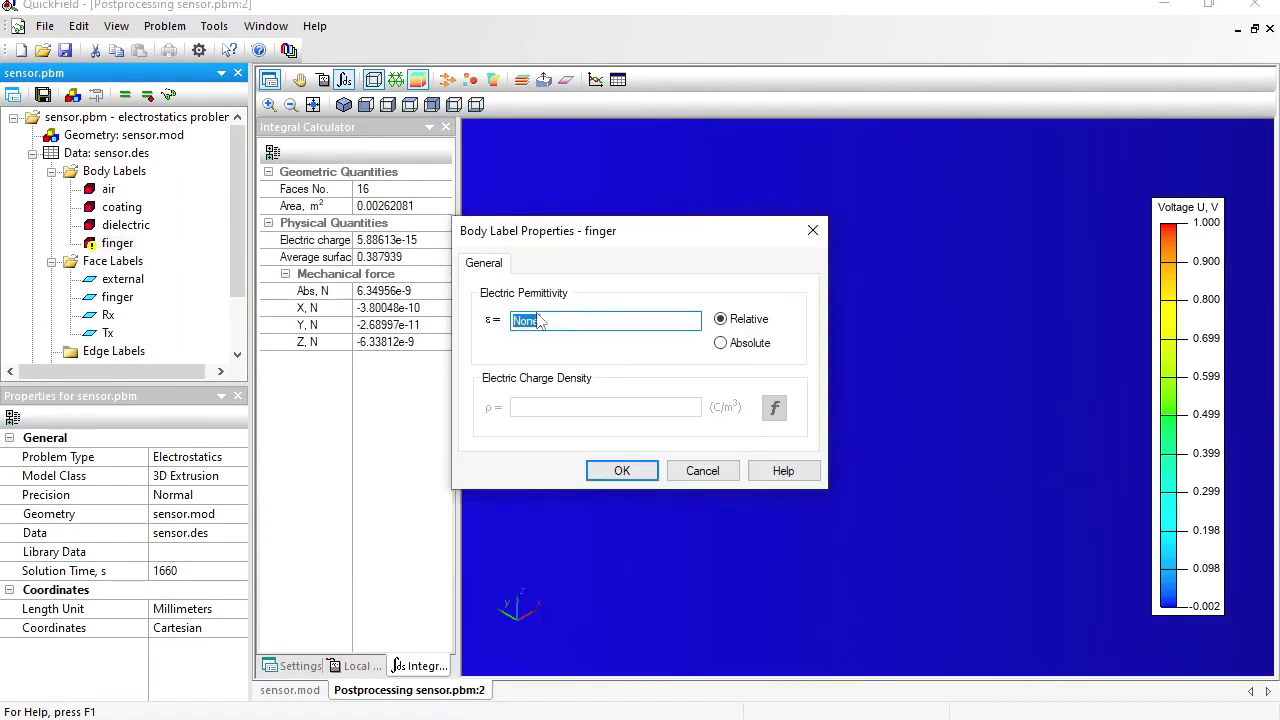
text(1)
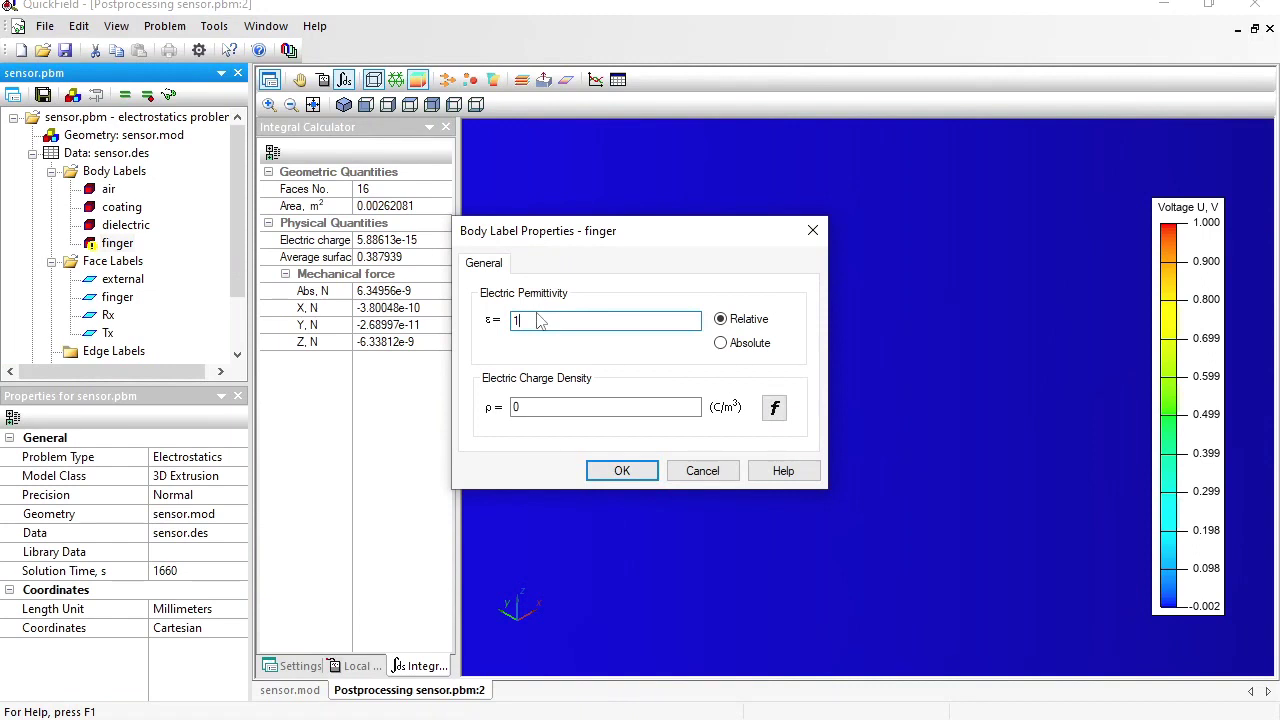
key(Return)
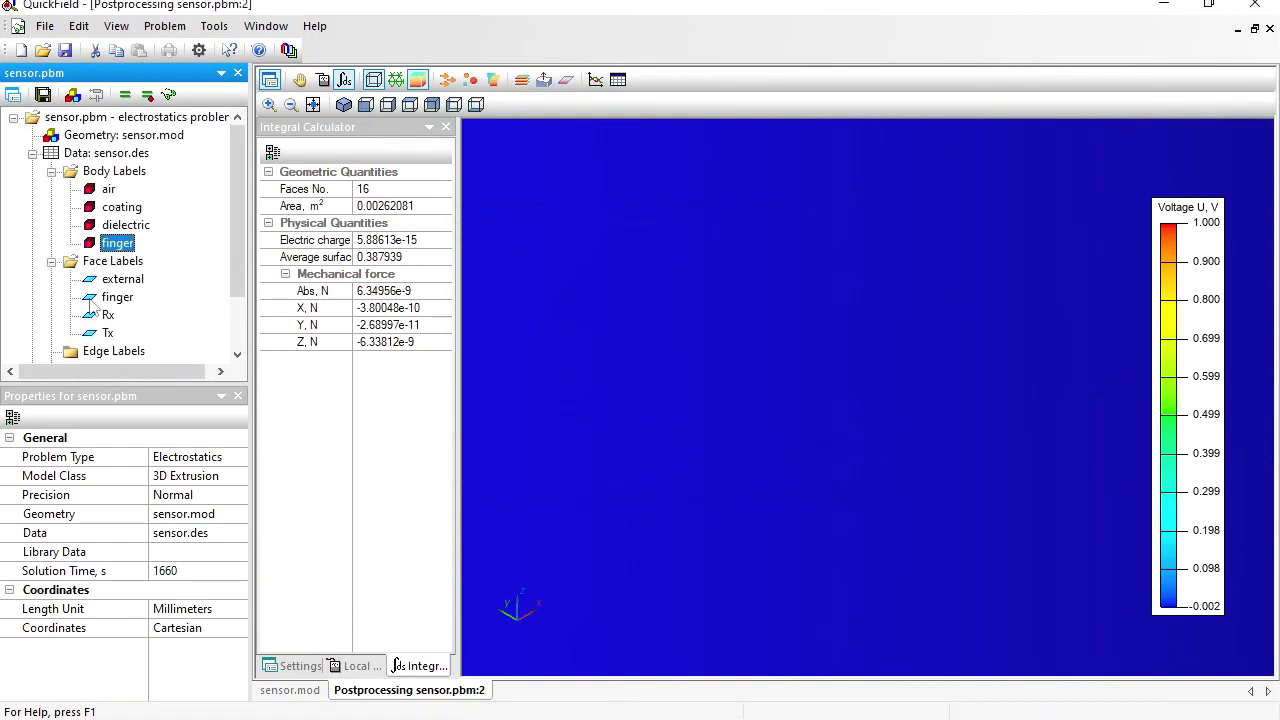
Remove the floating conductor condition from the finger face label
double_click(100, 300)
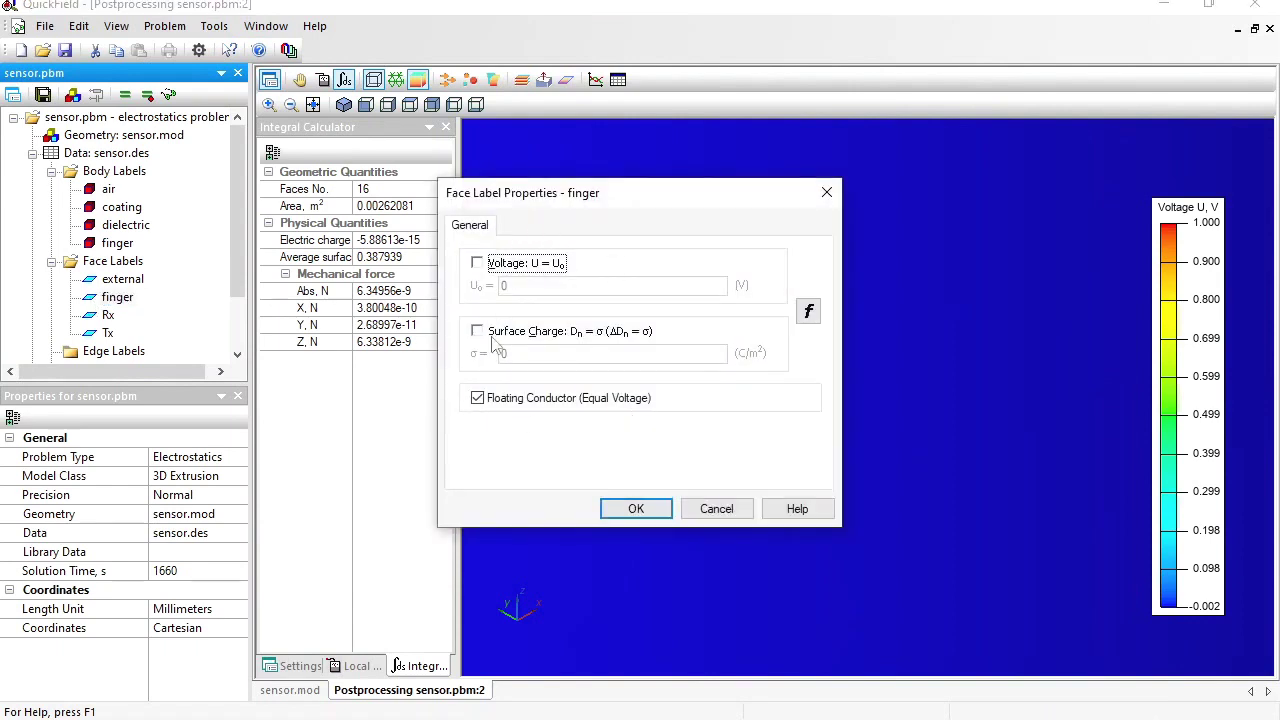
click(477, 398)
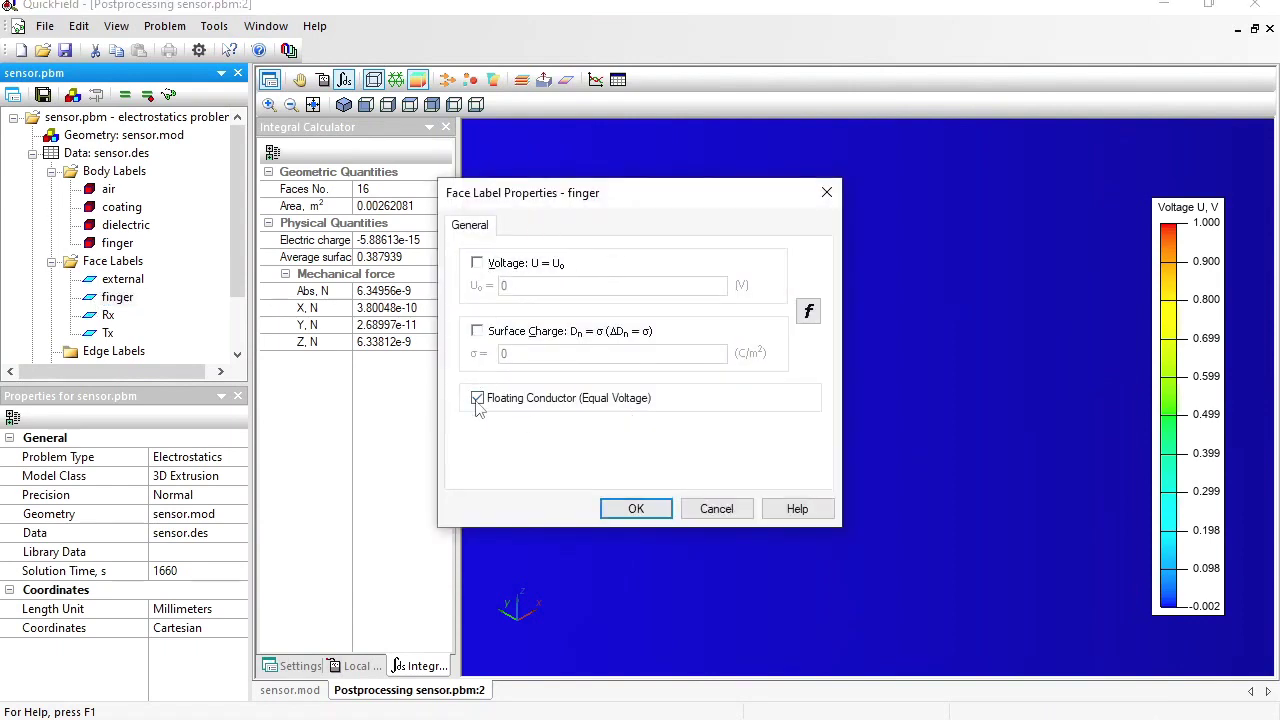
click(636, 509)
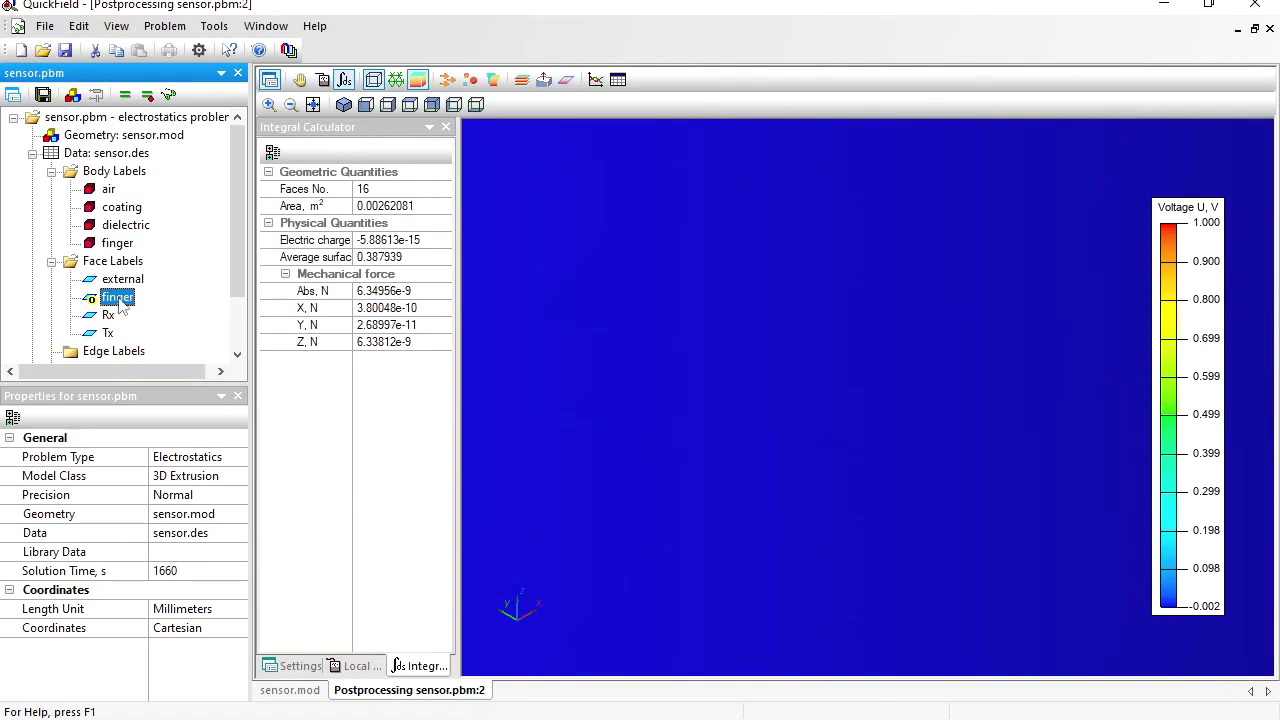
Solve the problem with the changed finger labels and open the results
click(125, 94)
key(Return)
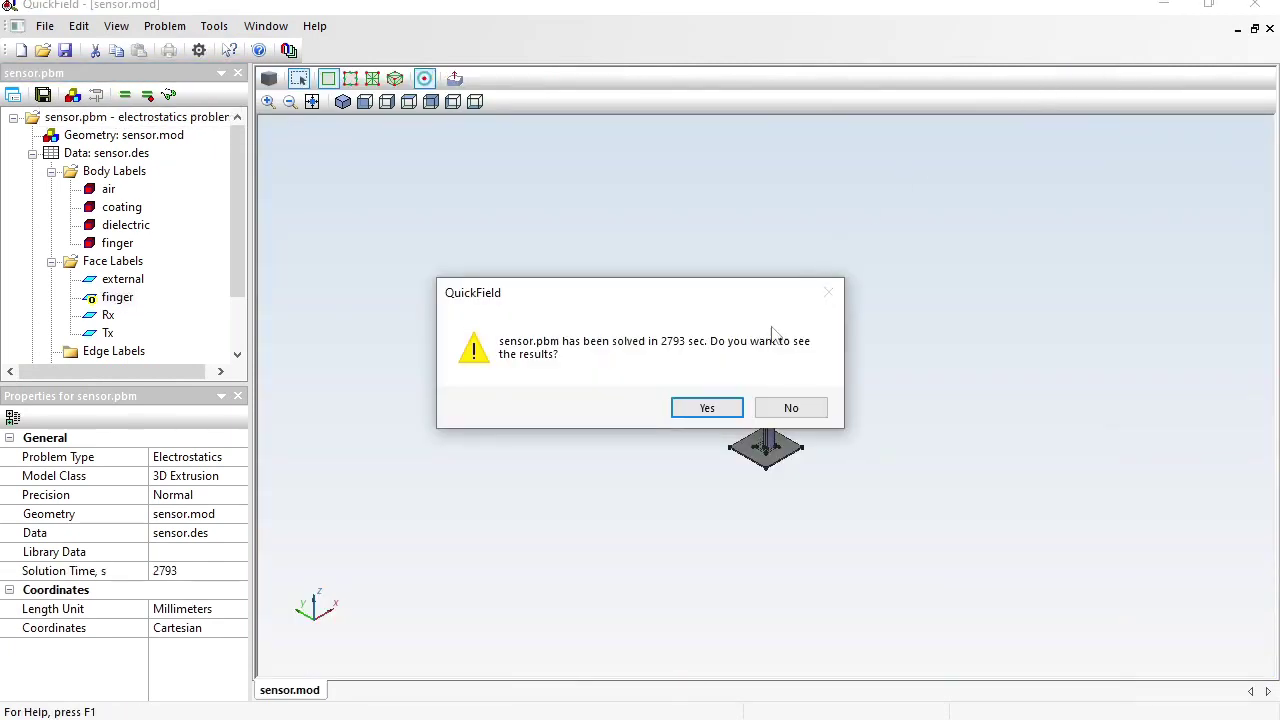
click(707, 409)
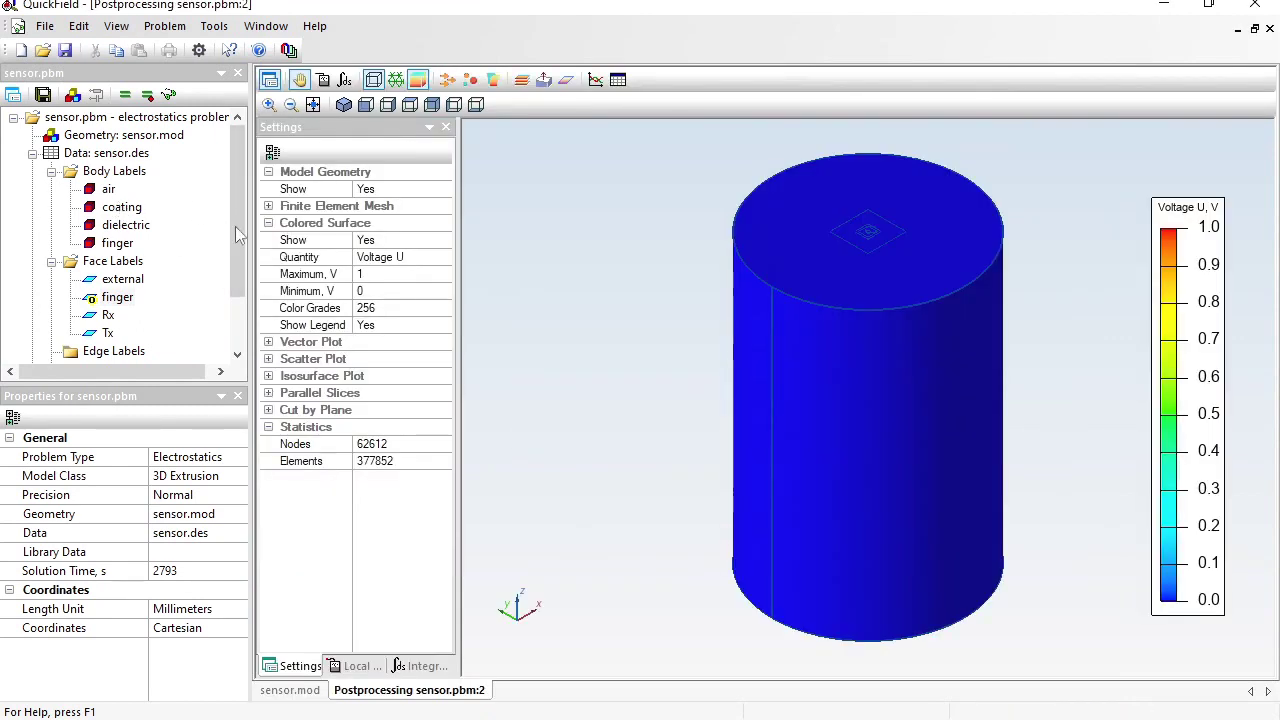
Calculate the integral quantities over all bodies of the new solution and select the stored energy value
click(425, 667)
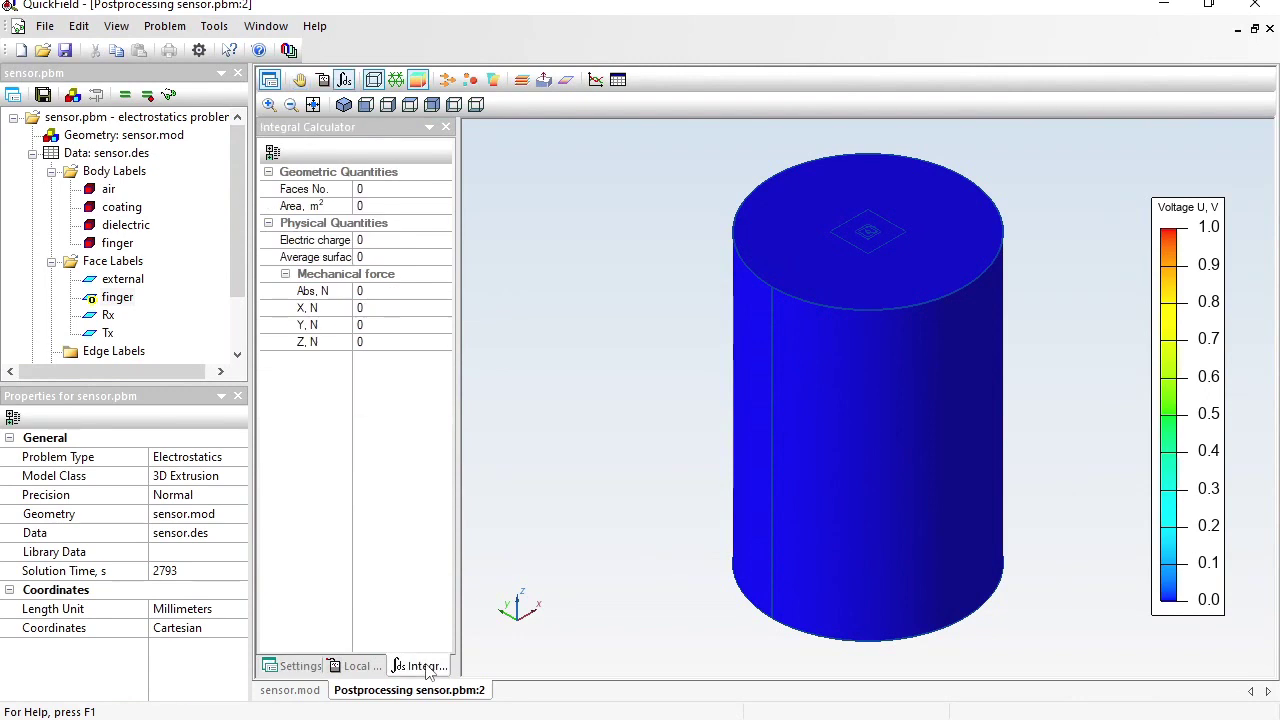
key(ctrl+a)
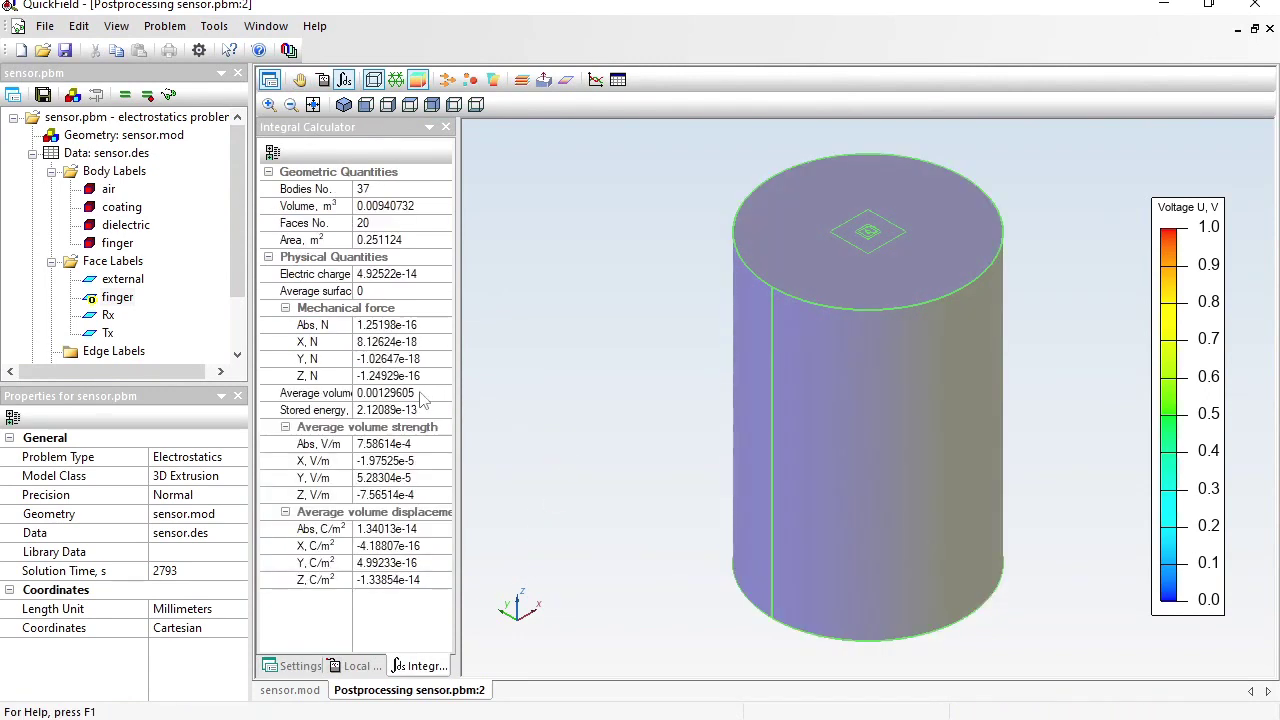
click(420, 411)
click(420, 411)
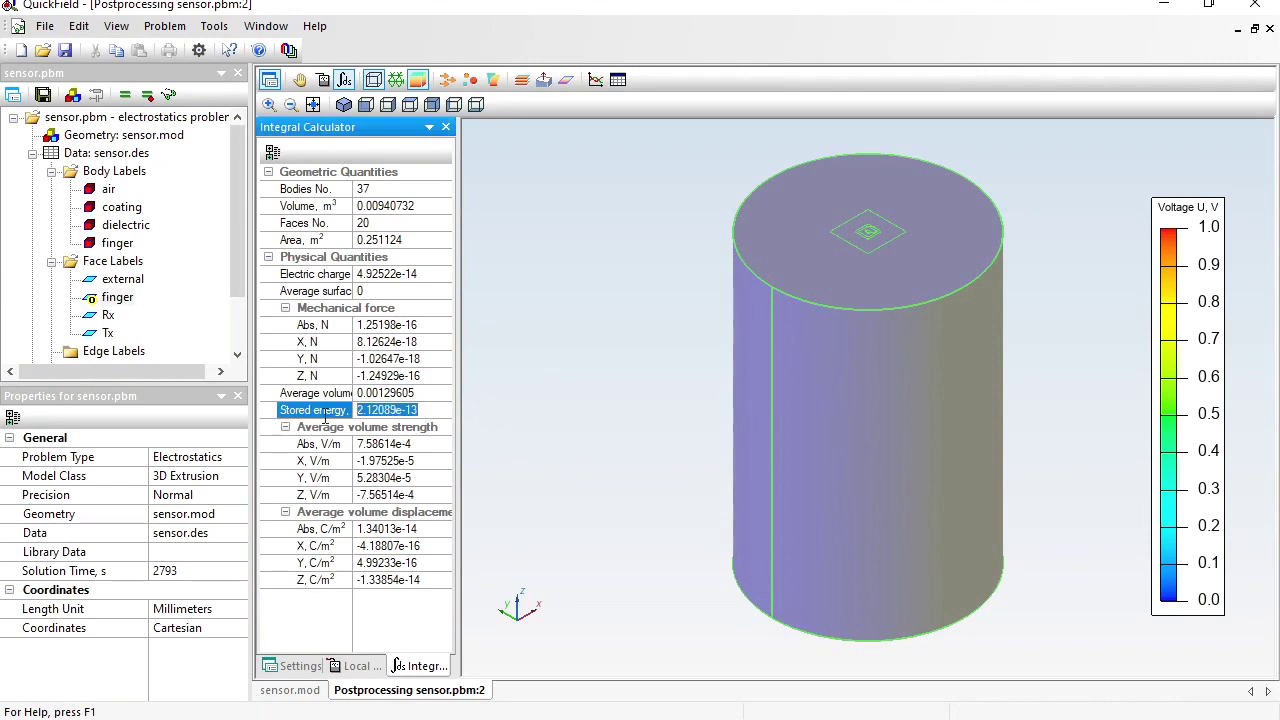
Switch to Notepad and note the first capacitance as "2.2592e-12 = 2.26 pF"
key(alt+Tab)
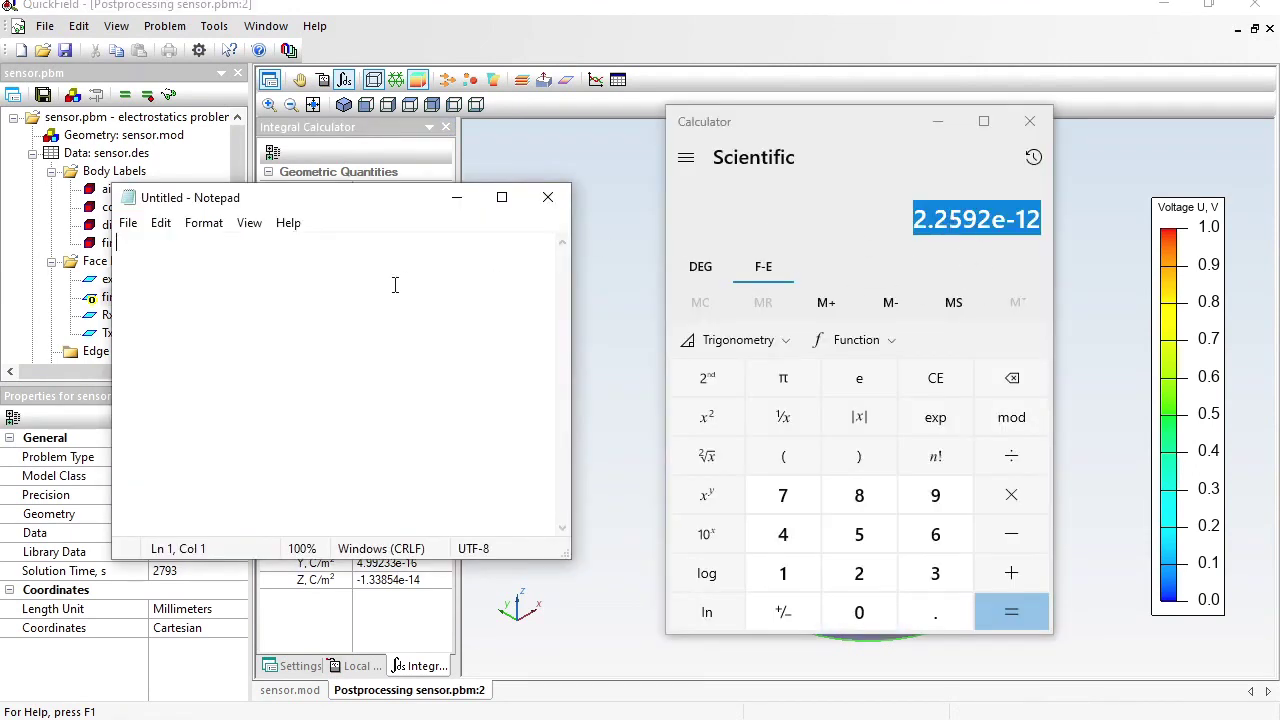
text(2.2592e-12)
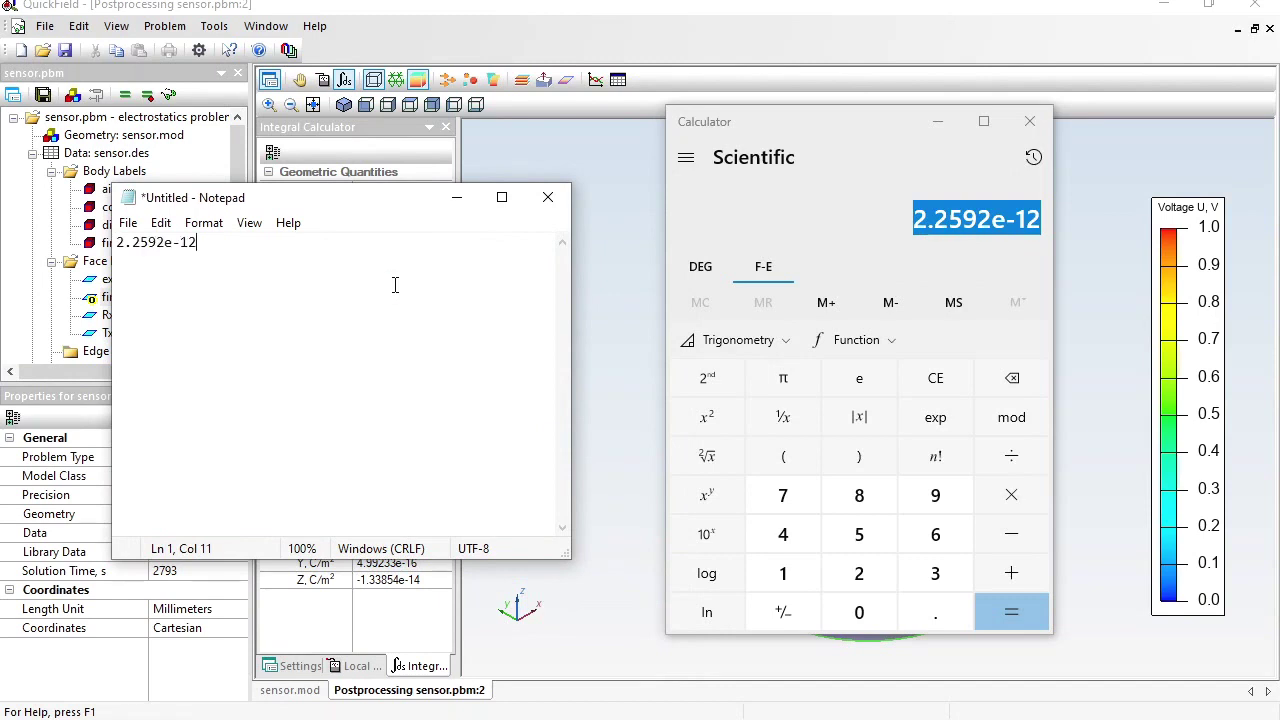
text(= 2.26 pF)
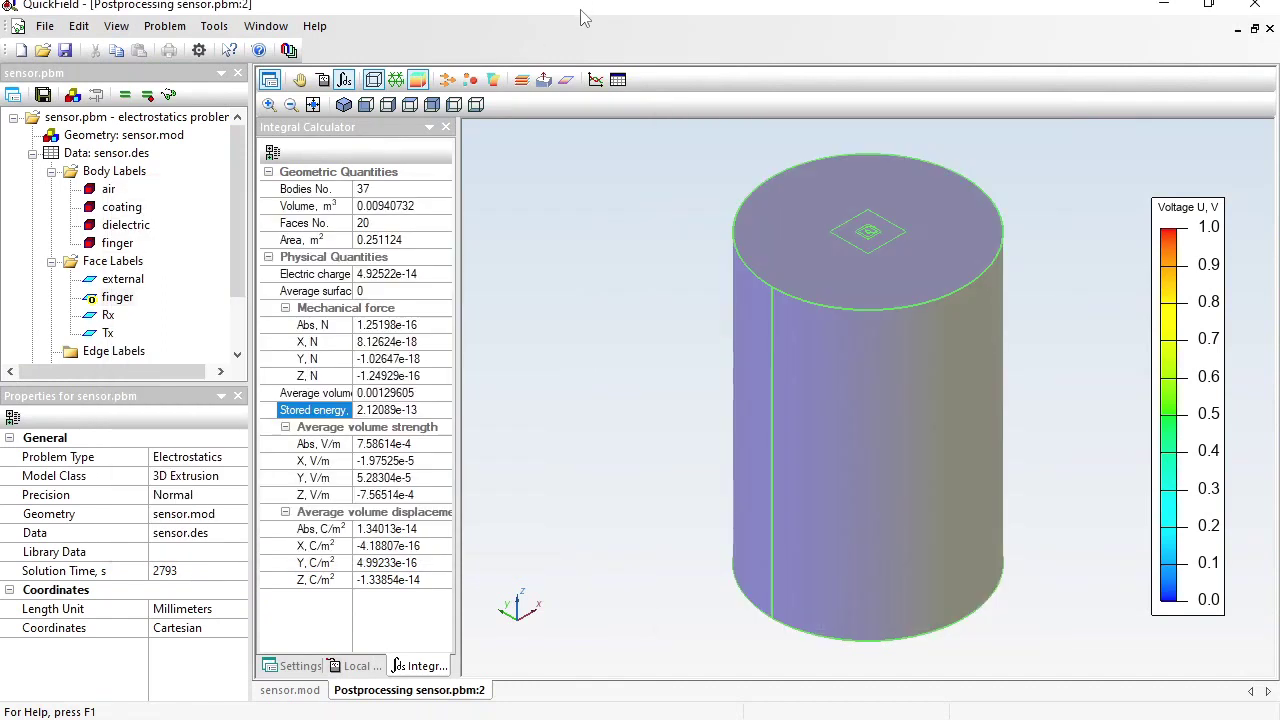
Copy the new solution's stored energy, multiply it by 2 in Calculator and copy the result
click(583, 9)
drag(424, 410, 345, 410)
key(ctrl+c)
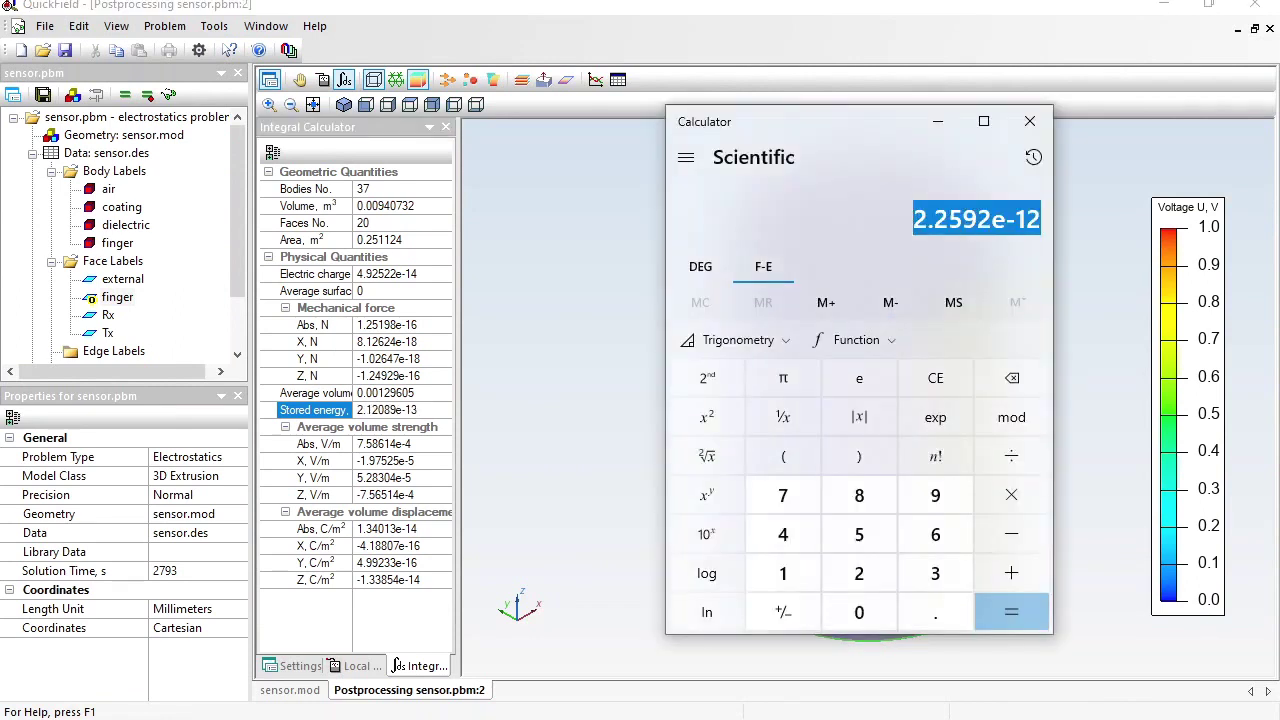
key(Escape)
text(2)
key(asterisk)
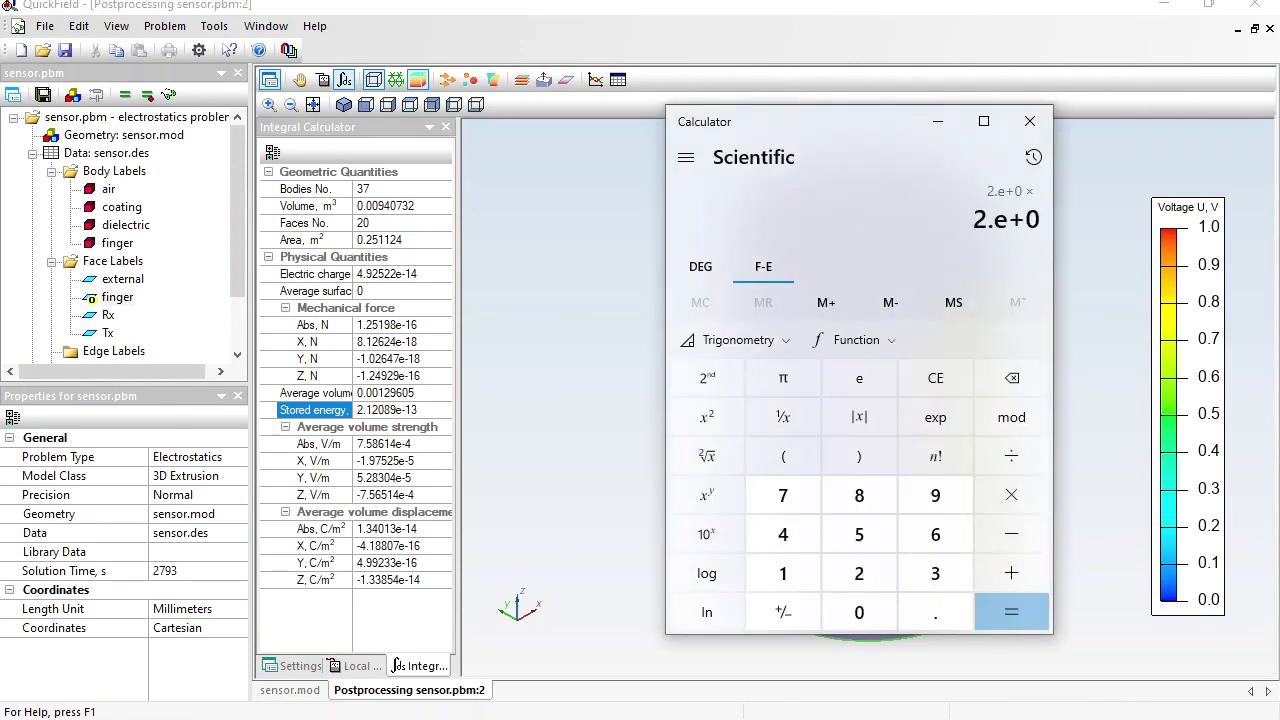
key(ctrl+v)
key(Return)
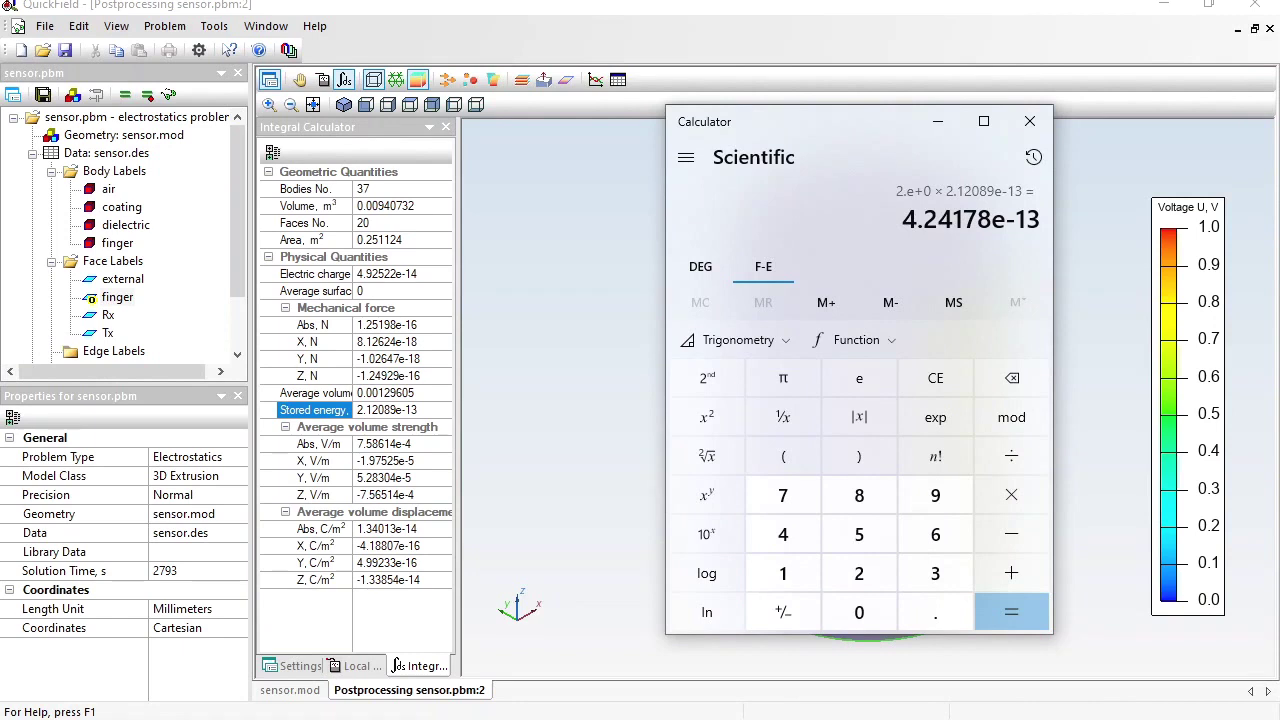
key(ctrl+c)
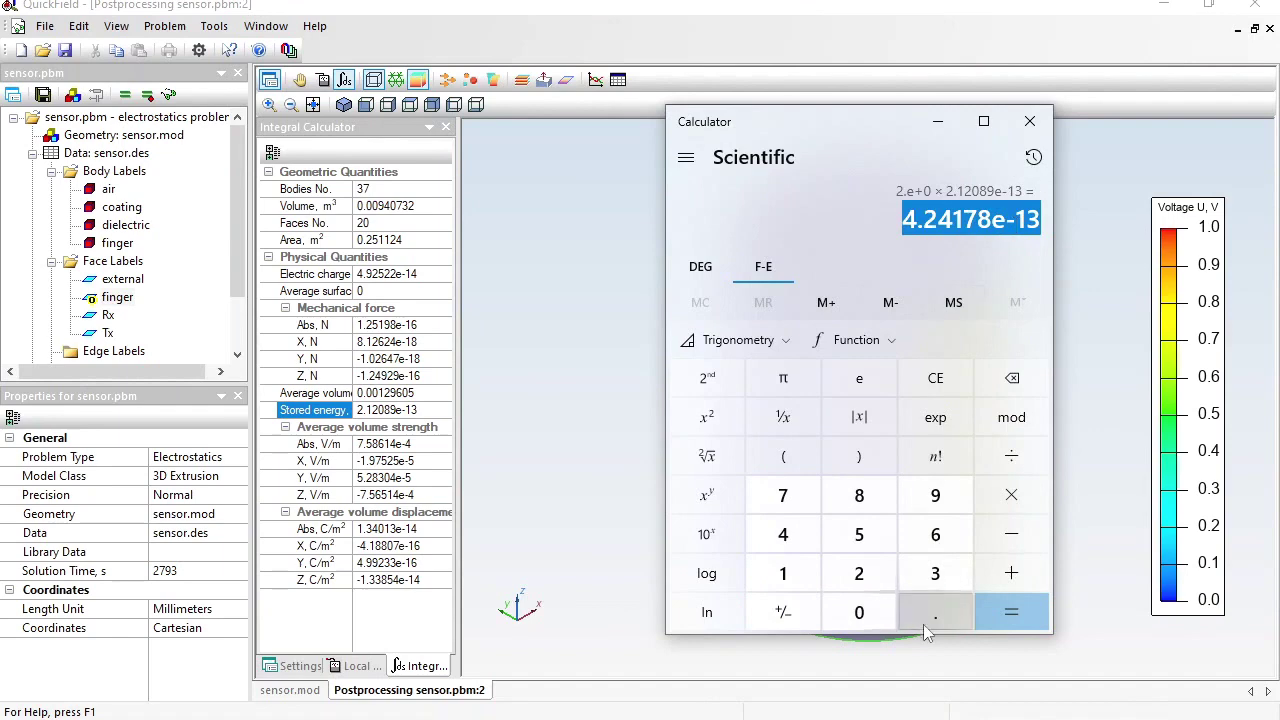
Add "4.24178e-13 = 0.42 pF - open air" as a second line in Notepad and append "- with finger" to the first line
key(alt+Tab)
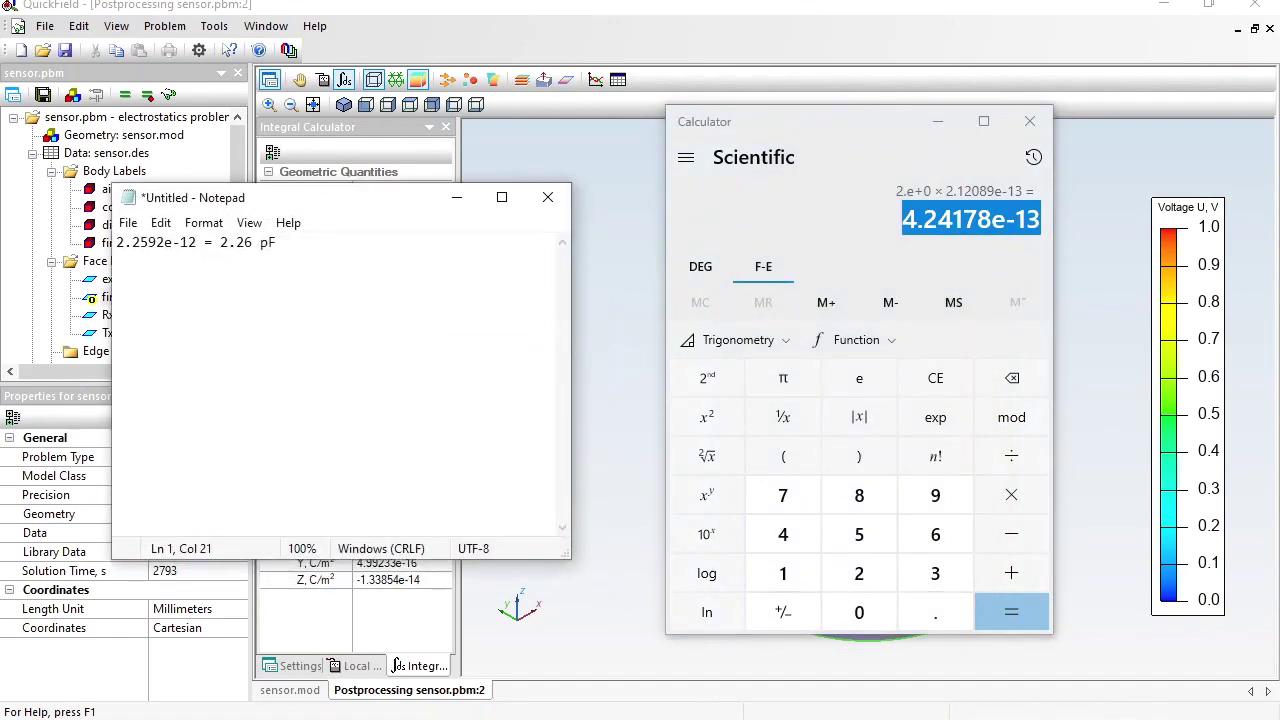
key(Return)
key(ctrl+v)
text(= 0.42 )
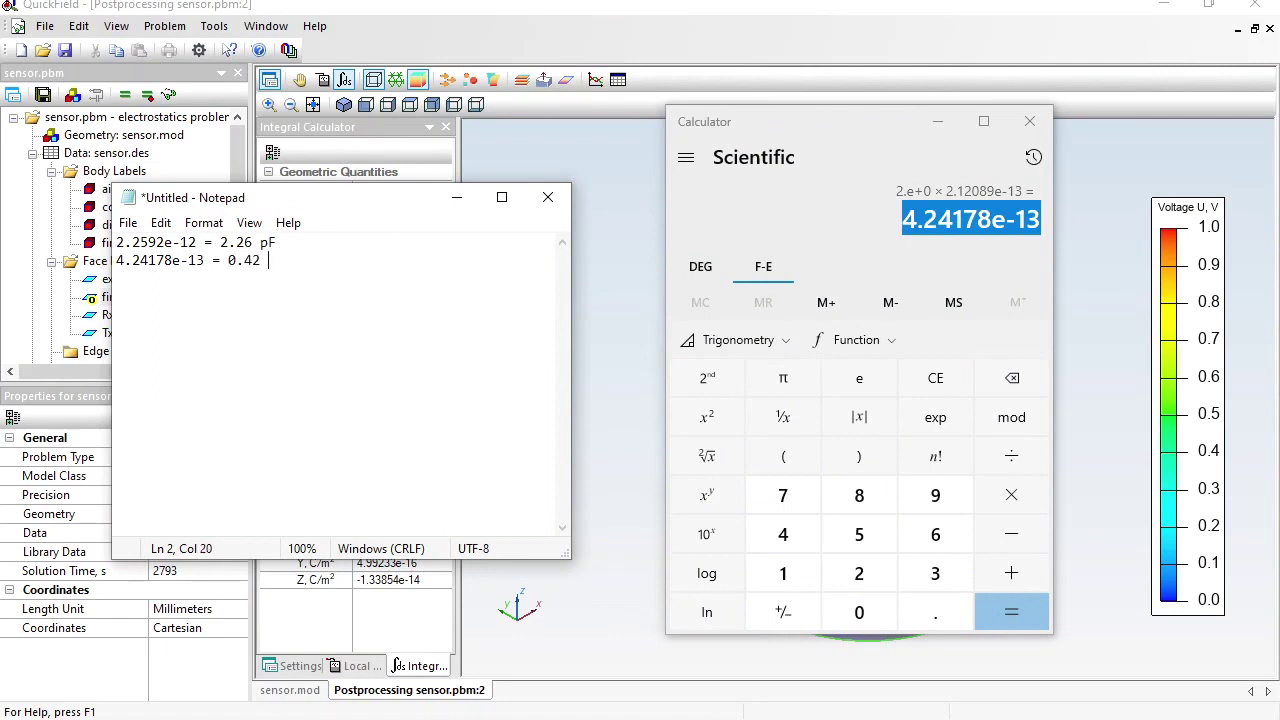
text(pF )
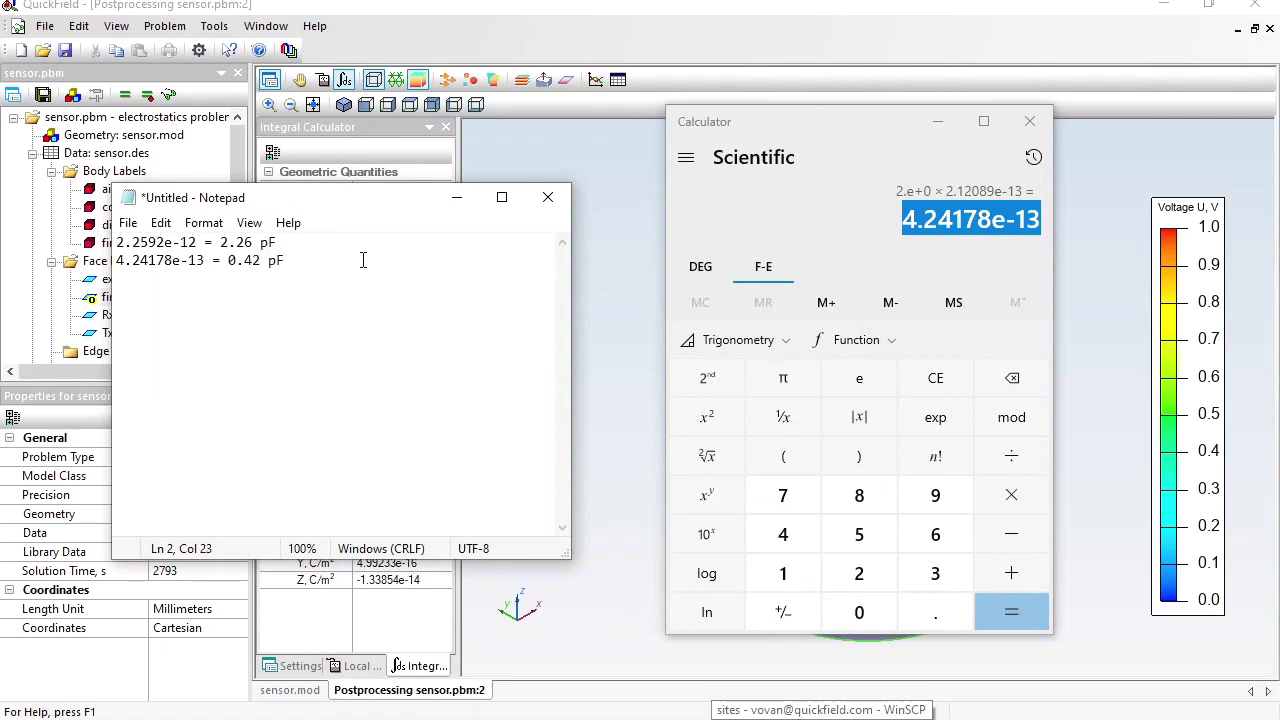
text(- open a)
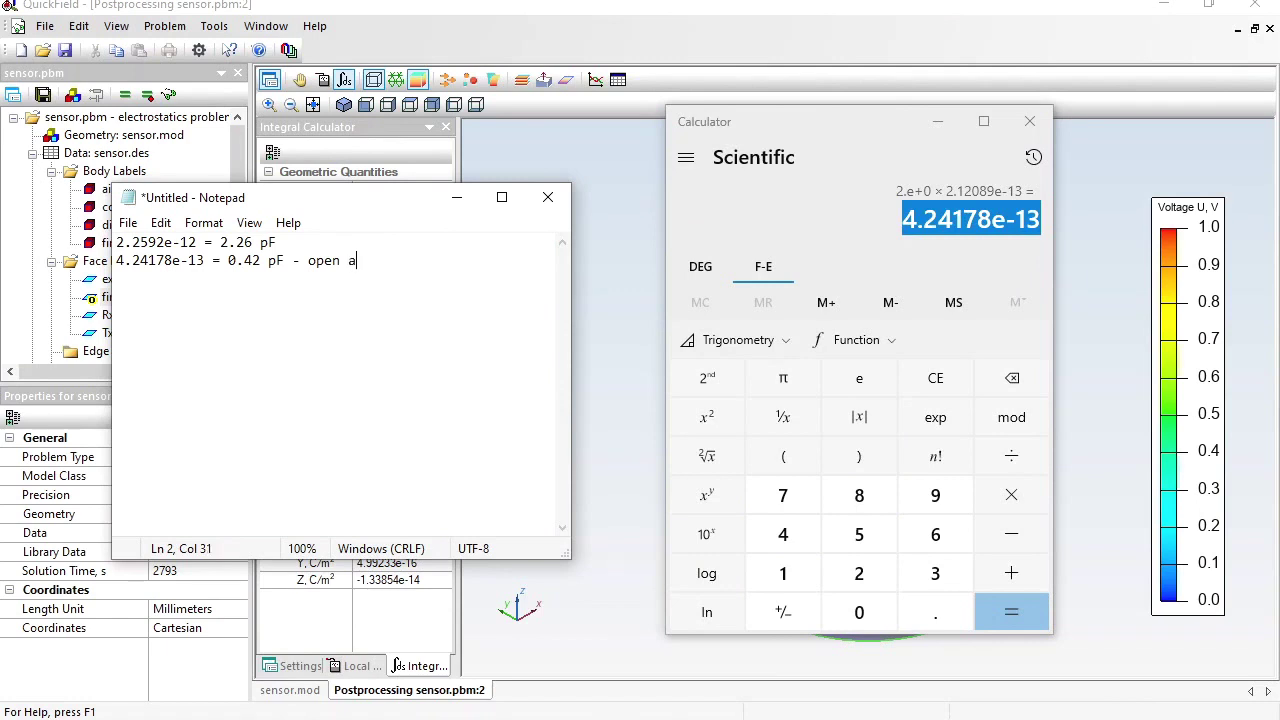
text(ir)
key(Up)
text(- with finge)
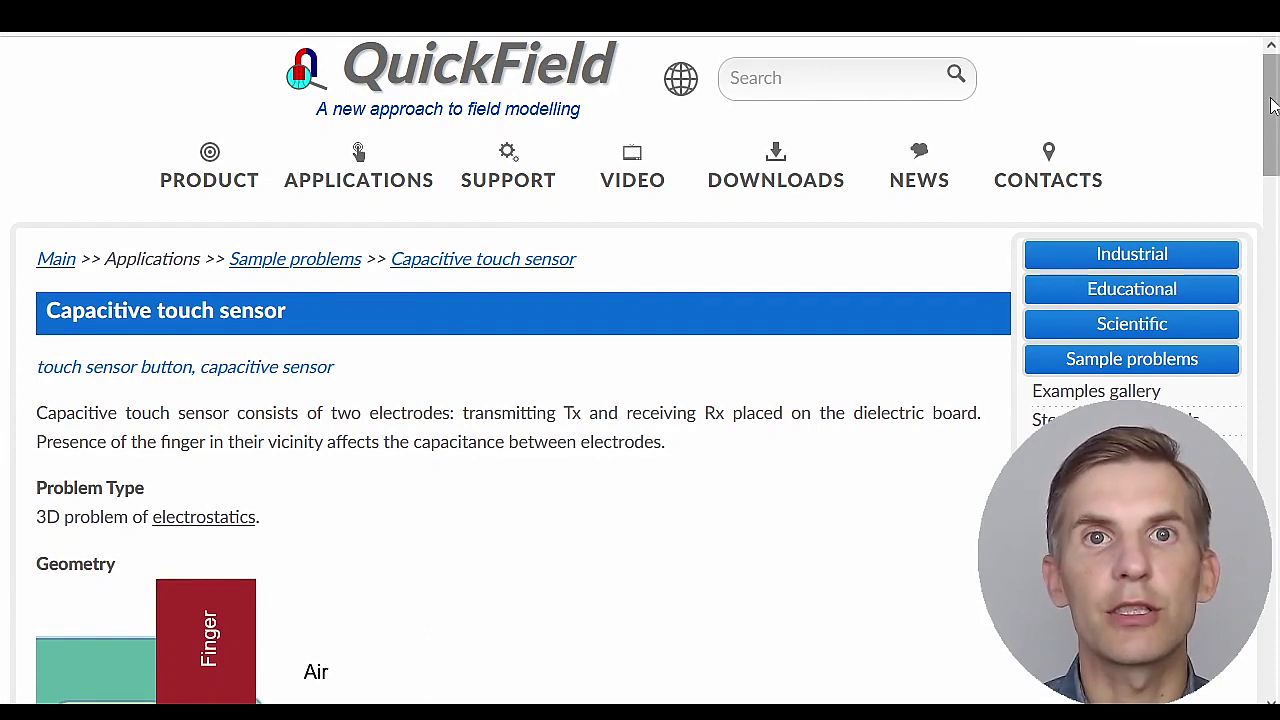
Look through the Capacitive touch sensor page on the QuickField website down to the simulation files download and related examples
drag(1272, 107, 1276, 548)
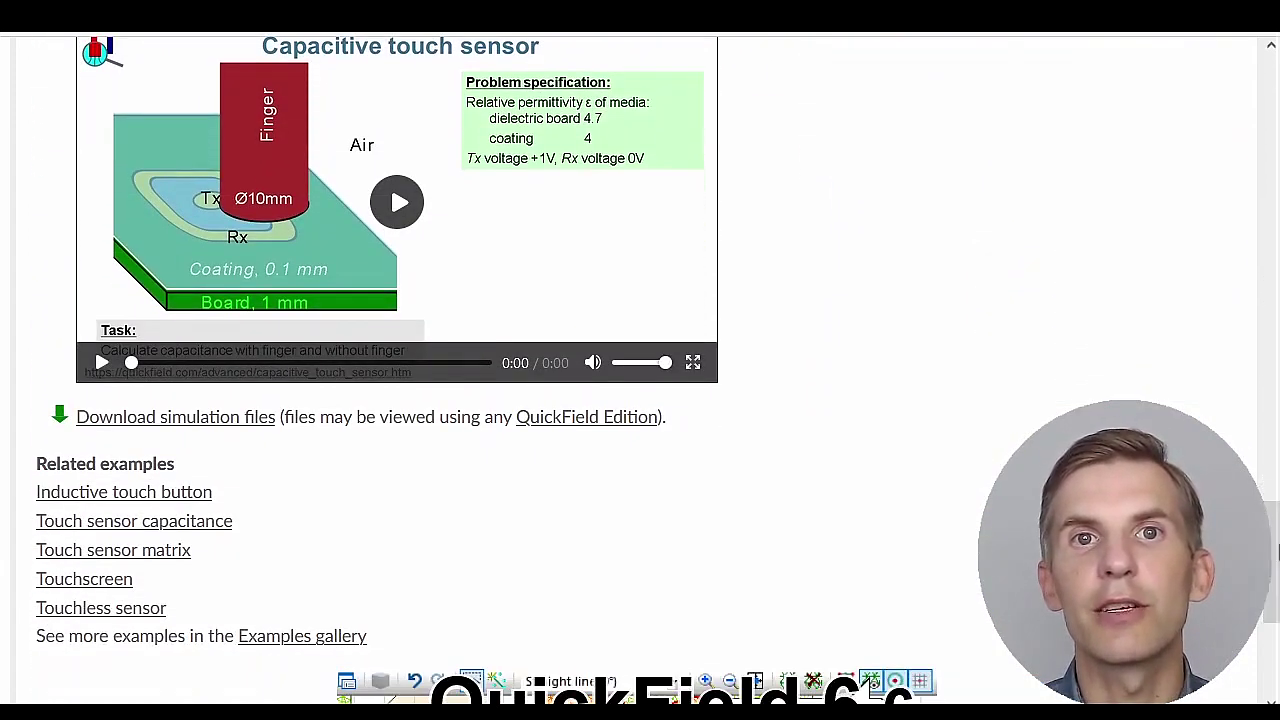